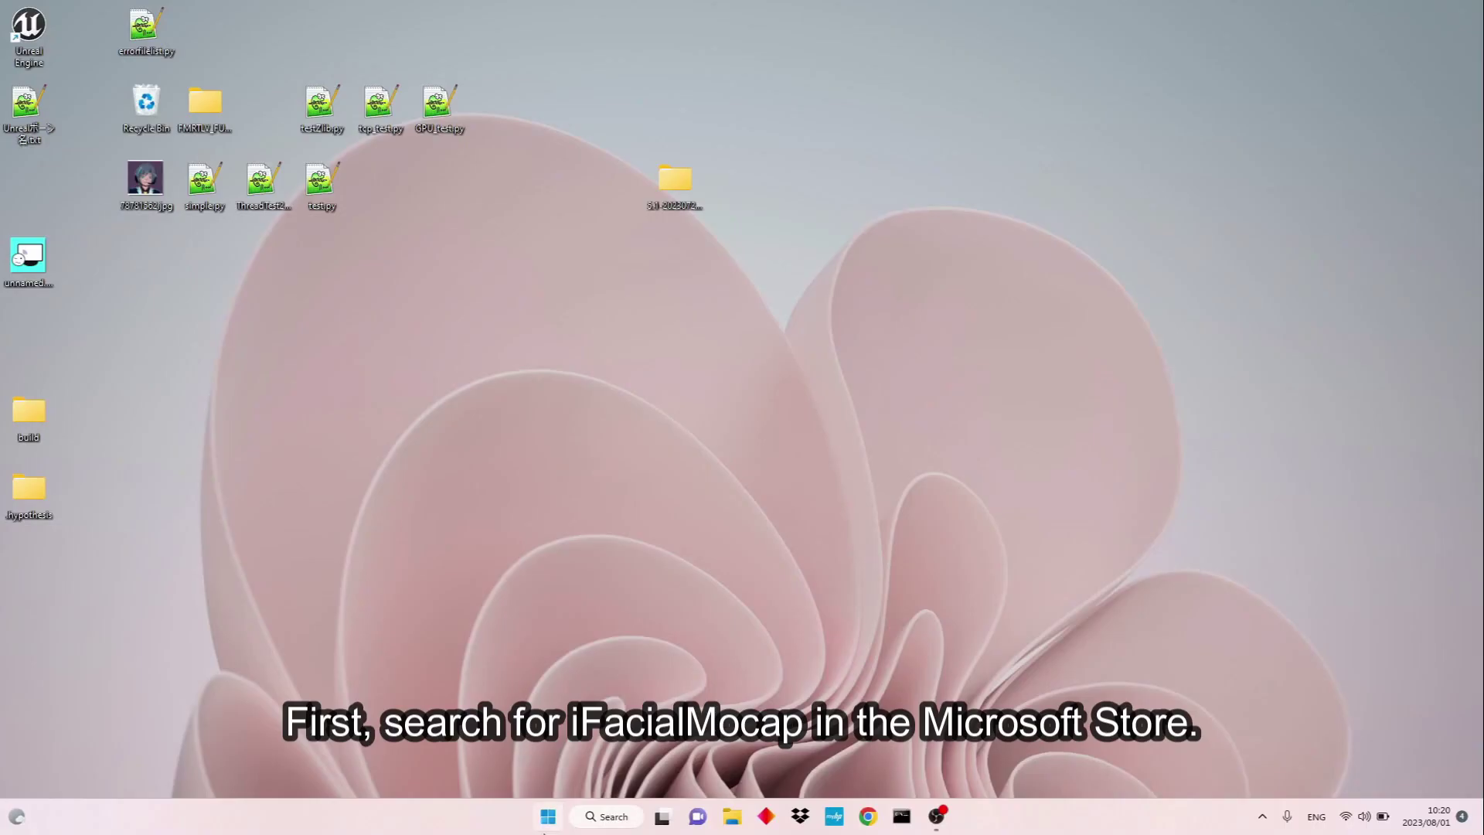
- Search Microsoft Store for 'ifacialmocap' and install iFacialMocap Powered by NVIDIA Broadcast
{"action": "key", "text": "super"}
{"action": "left_click", "coordinate": [776, 367]}
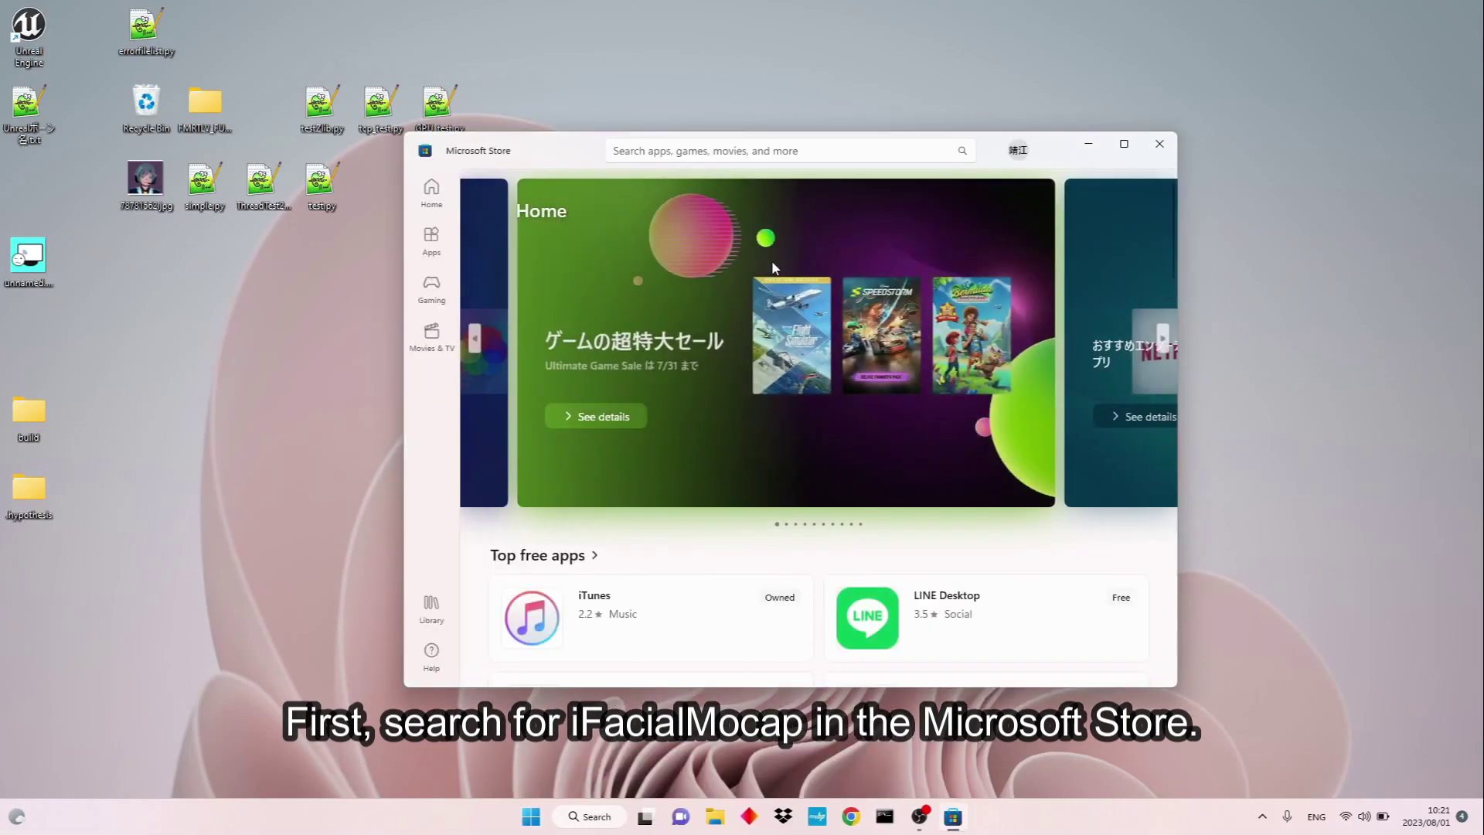
{"action": "left_click", "coordinate": [788, 149]}
{"action": "type", "text": "ifacialmocap"}
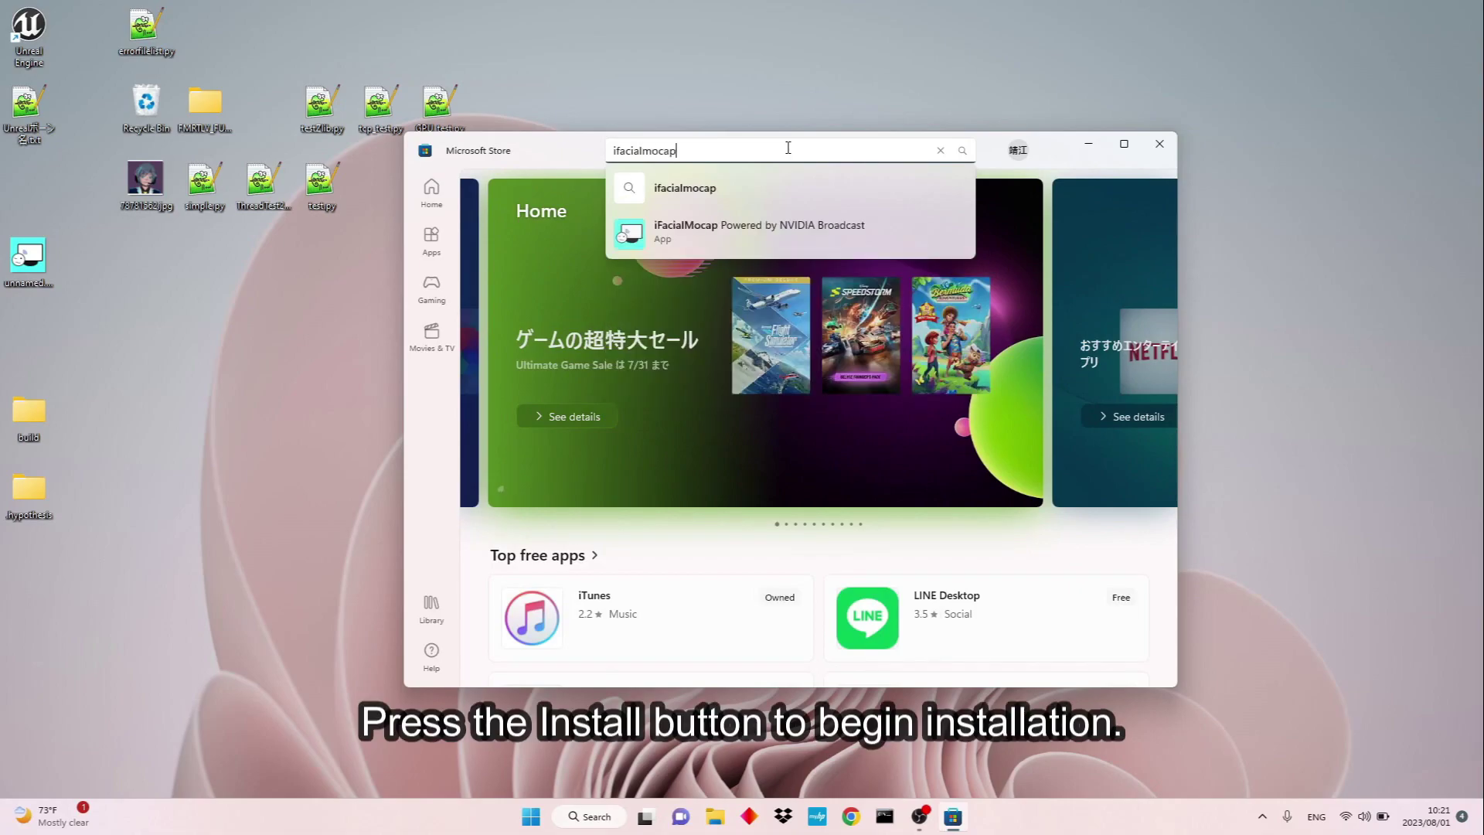
{"action": "key", "text": "Return"}
{"action": "left_click", "coordinate": [715, 309]}
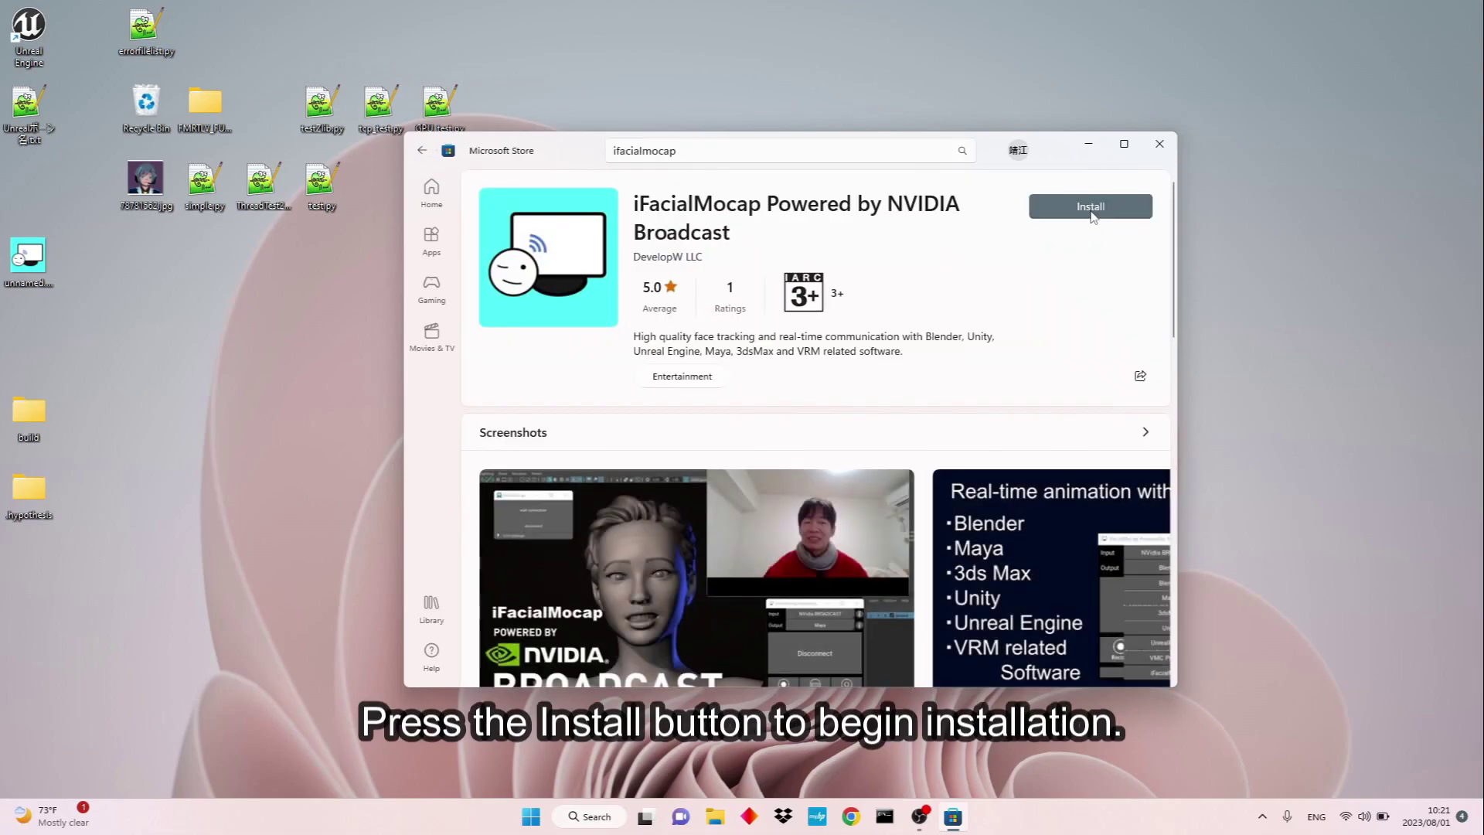
{"action": "left_click", "coordinate": [1091, 207]}
{"action": "double_click", "coordinate": [851, 150]}
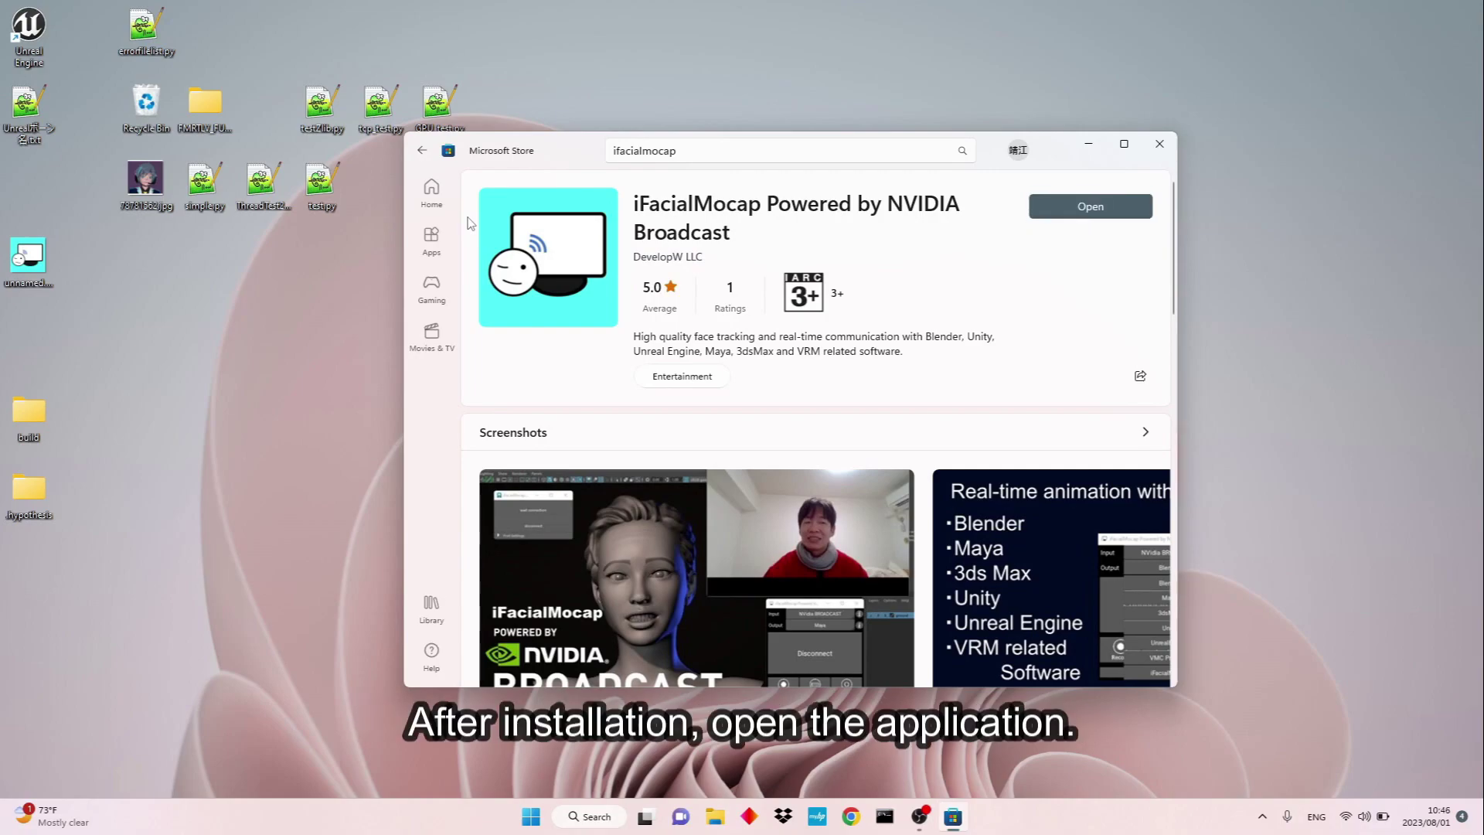
- Launch iFacialMocap from the Store and dismiss the AR SDK required warning
{"action": "left_click", "coordinate": [1108, 210]}
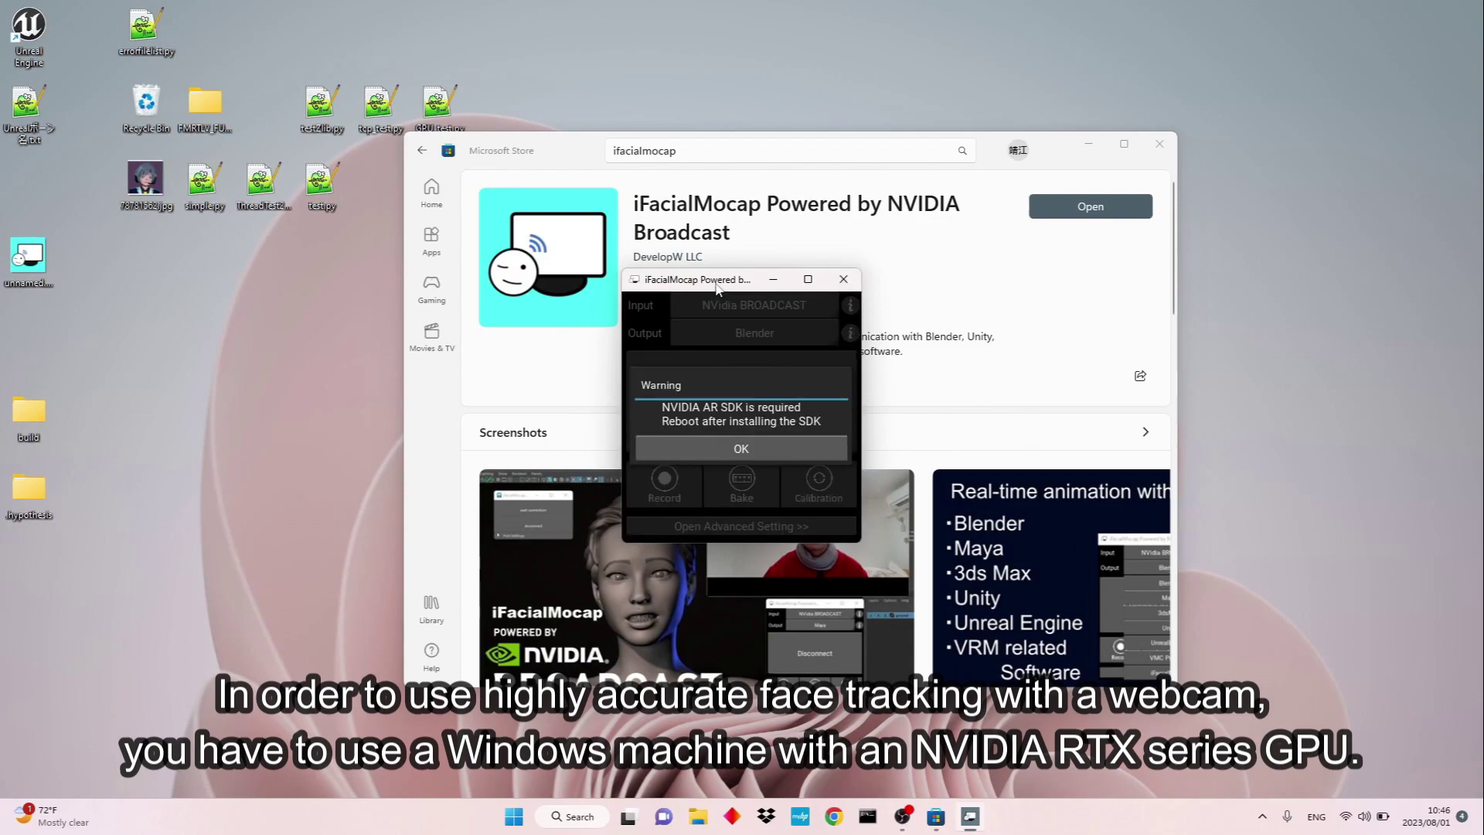
{"action": "left_click_drag", "start_coordinate": [718, 288], "coordinate": [326, 315]}
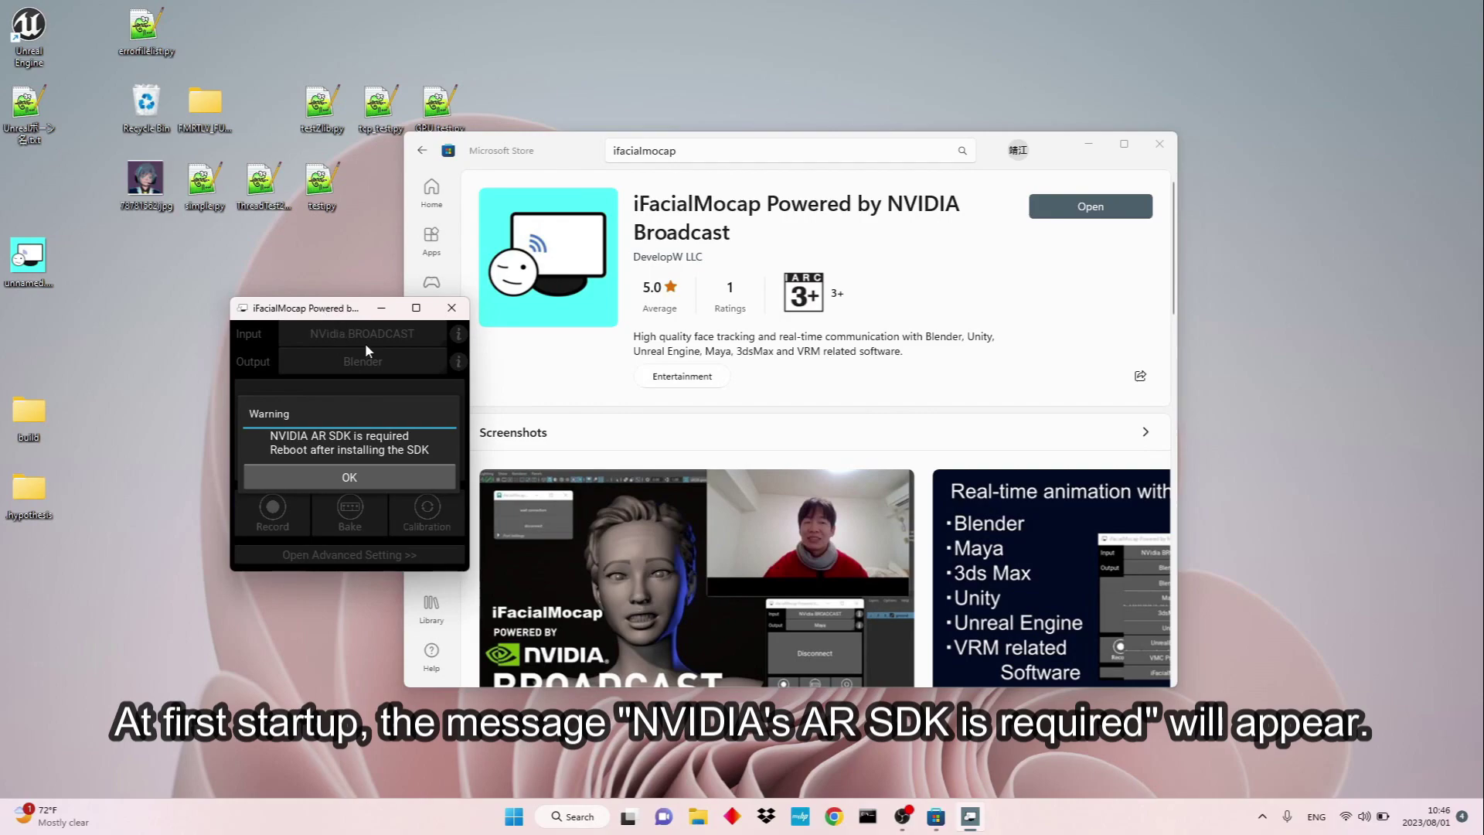
{"action": "left_click", "coordinate": [389, 473]}
- Run the NVIDIA AR SDK installer to completion, then close iFacialMocap
{"action": "left_click_drag", "start_coordinate": [321, 314], "coordinate": [241, 358]}
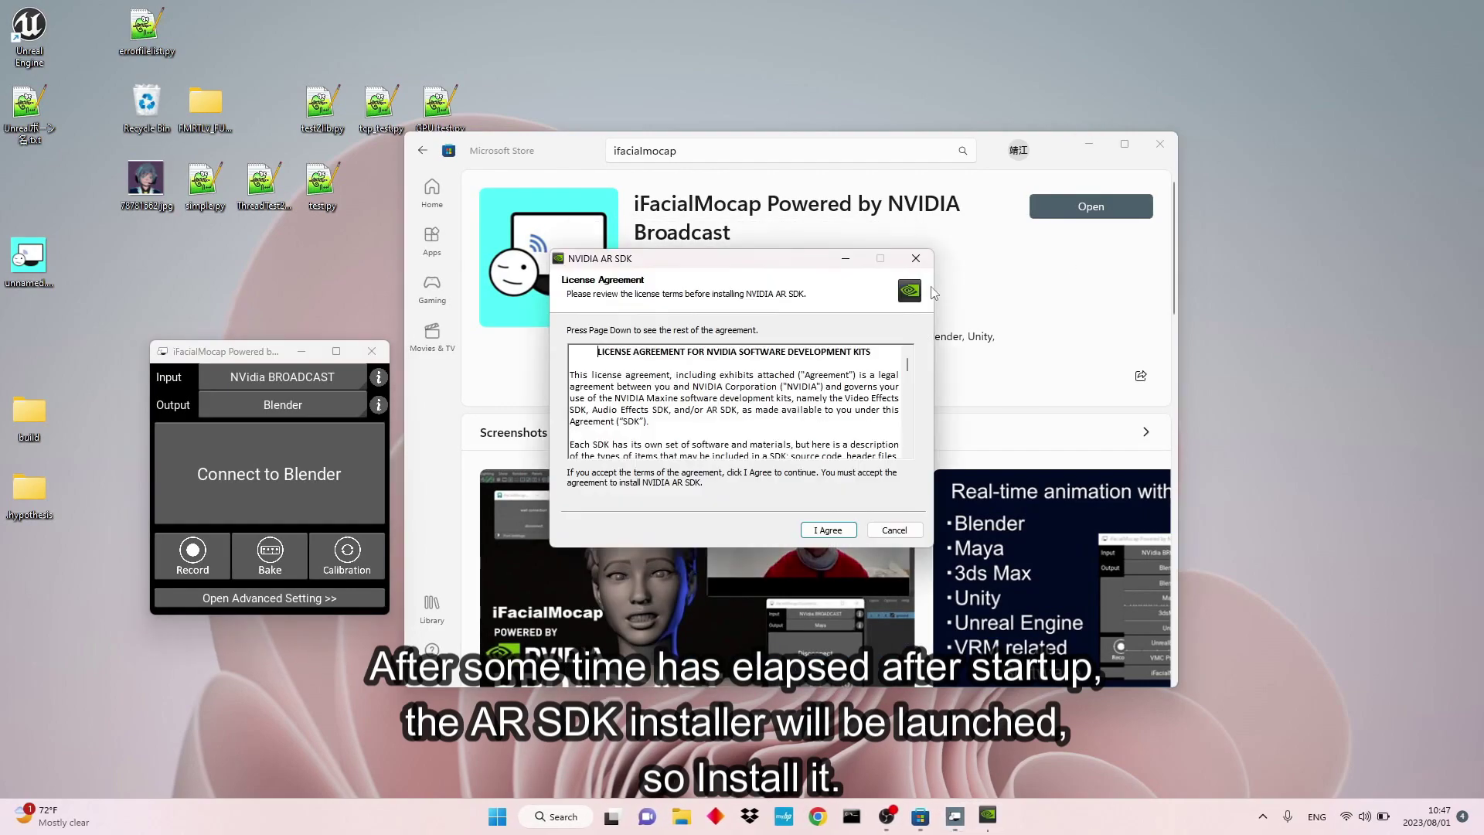
{"action": "left_click", "coordinate": [824, 528]}
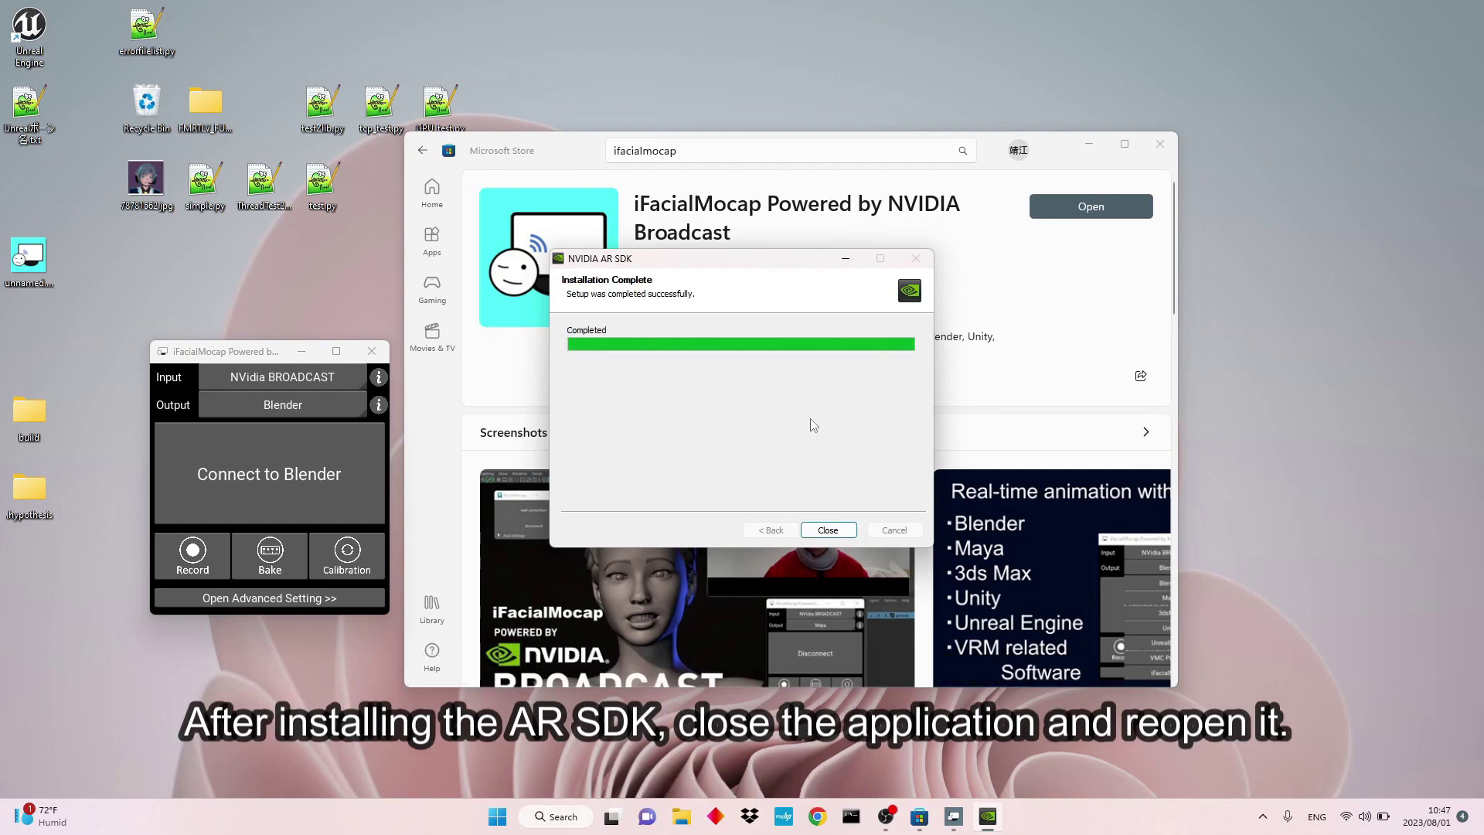
{"action": "left_click", "coordinate": [827, 530]}
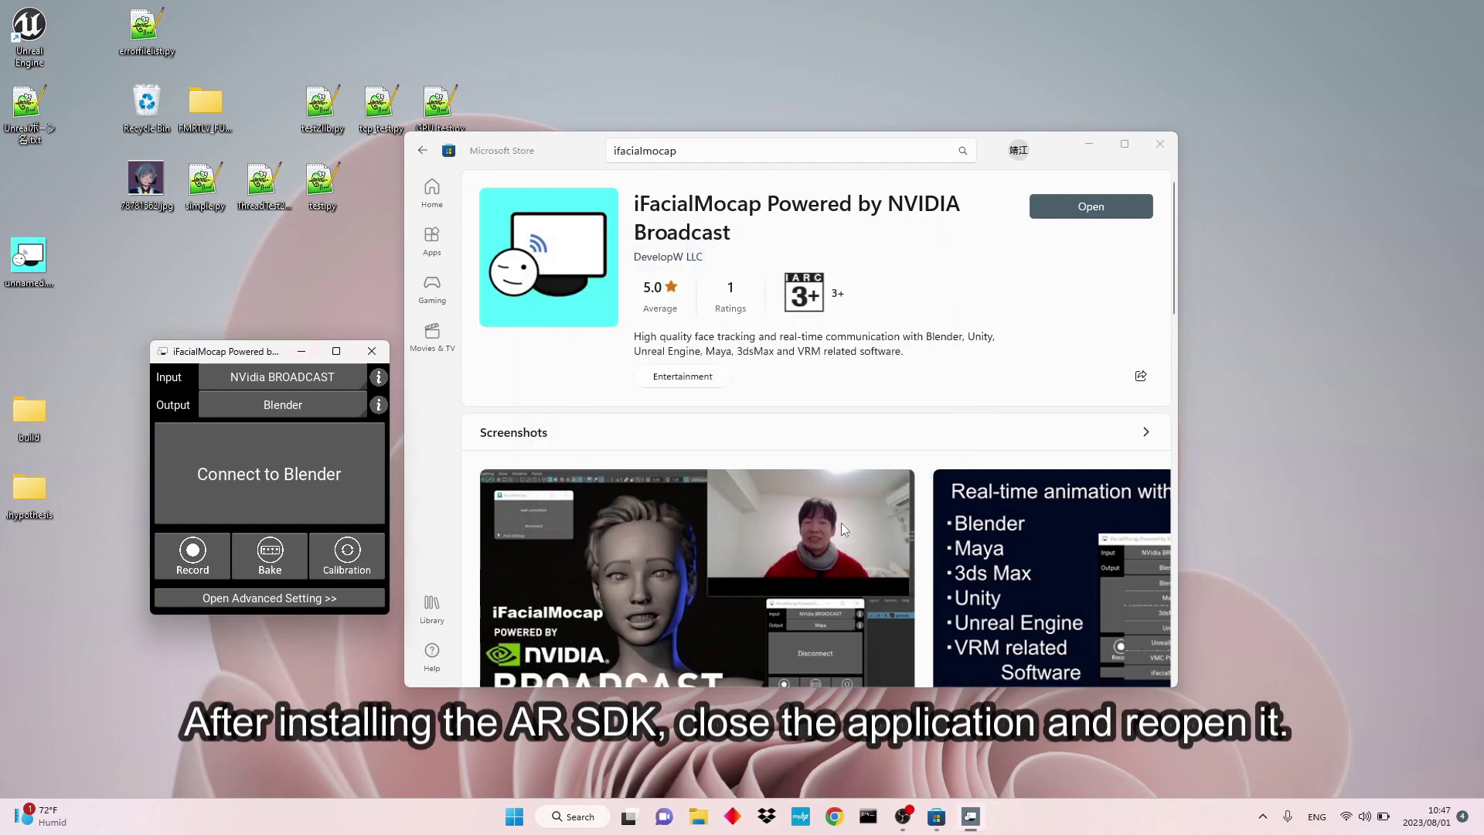
{"action": "left_click", "coordinate": [373, 350]}
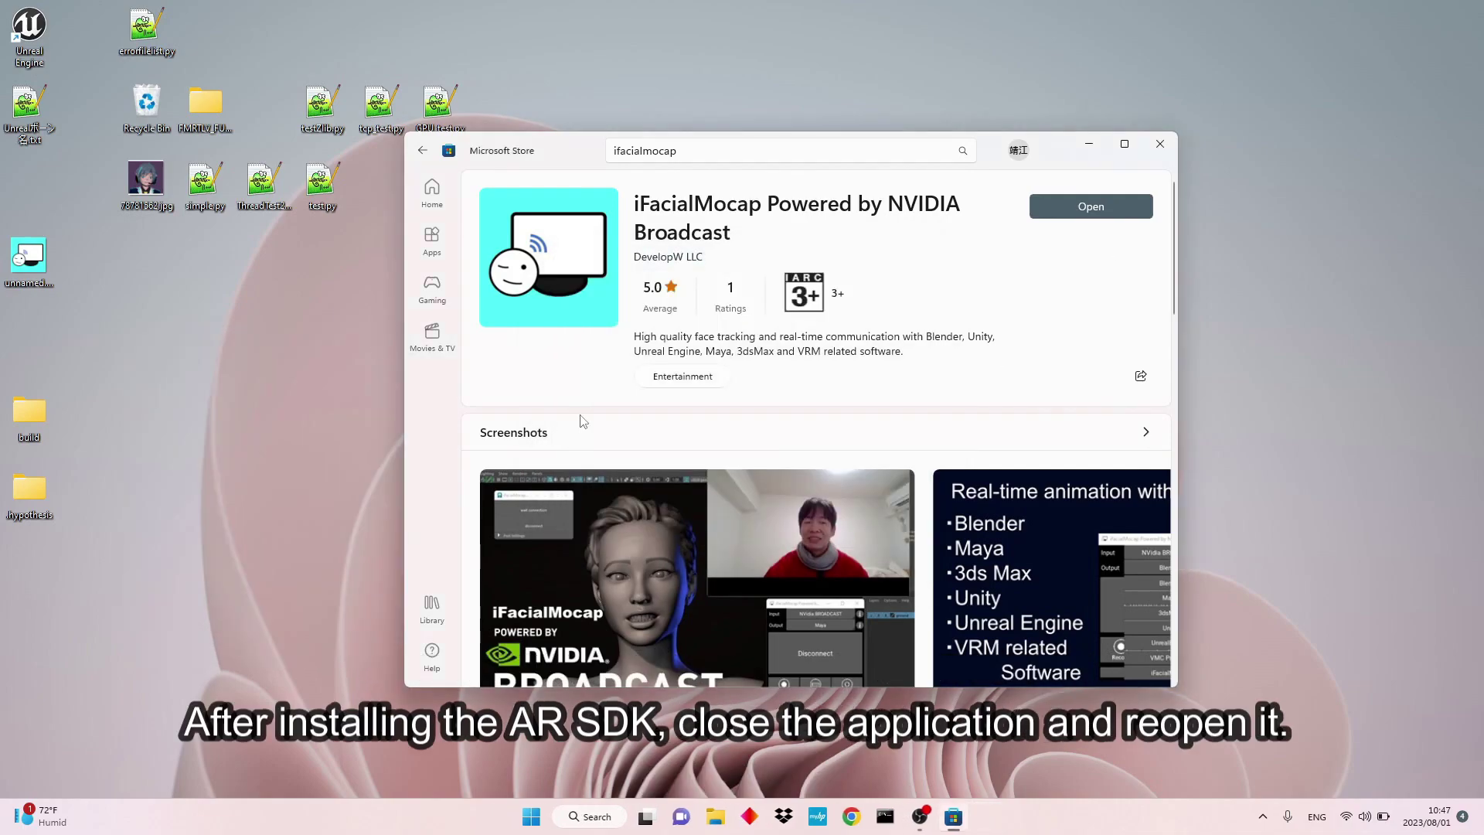
- Relaunch iFacialMocap from the Store and dismiss the repeated SDK warning
{"action": "left_click", "coordinate": [1081, 204]}
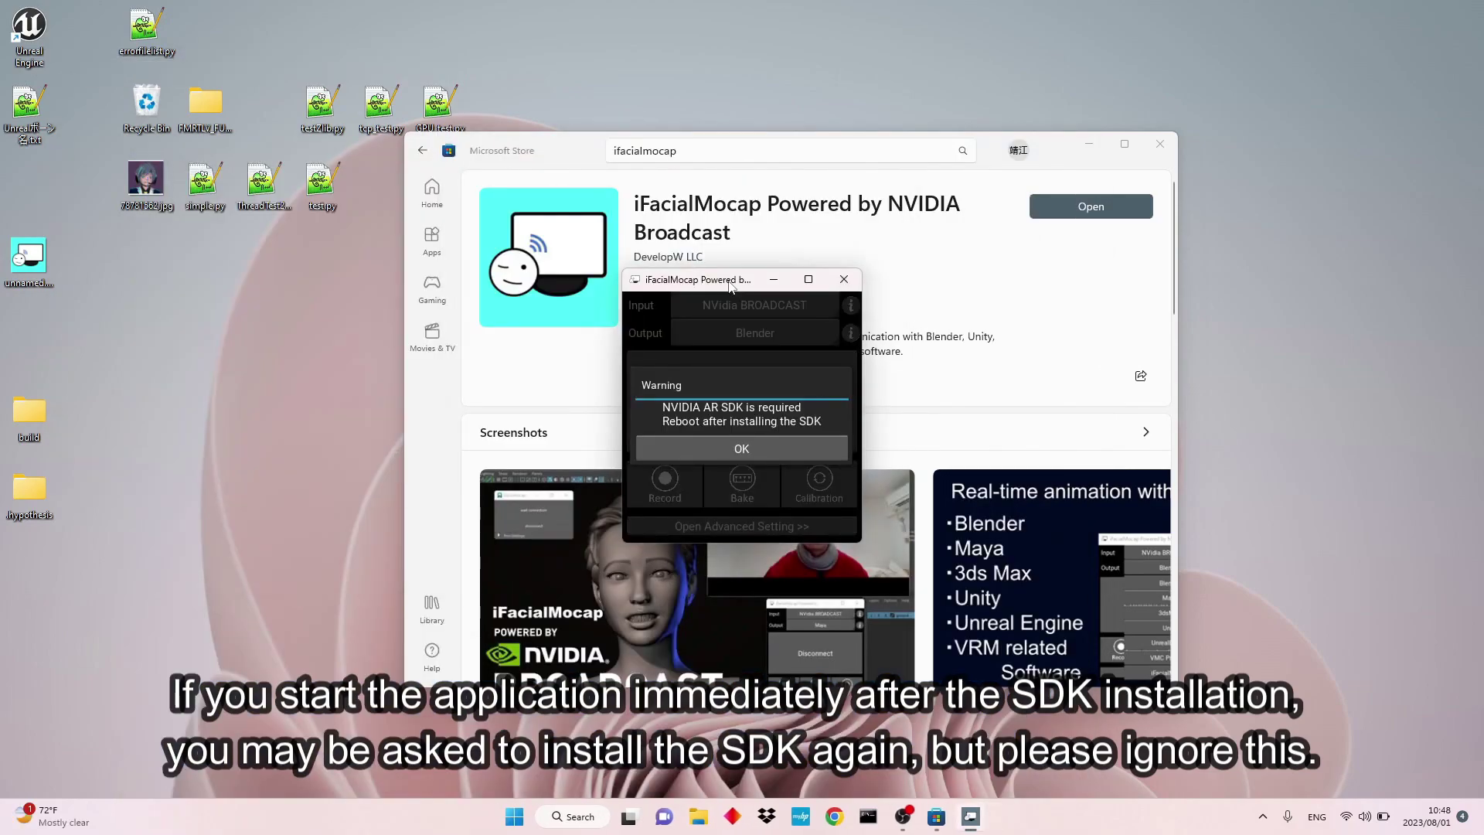
{"action": "left_click", "coordinate": [748, 446]}
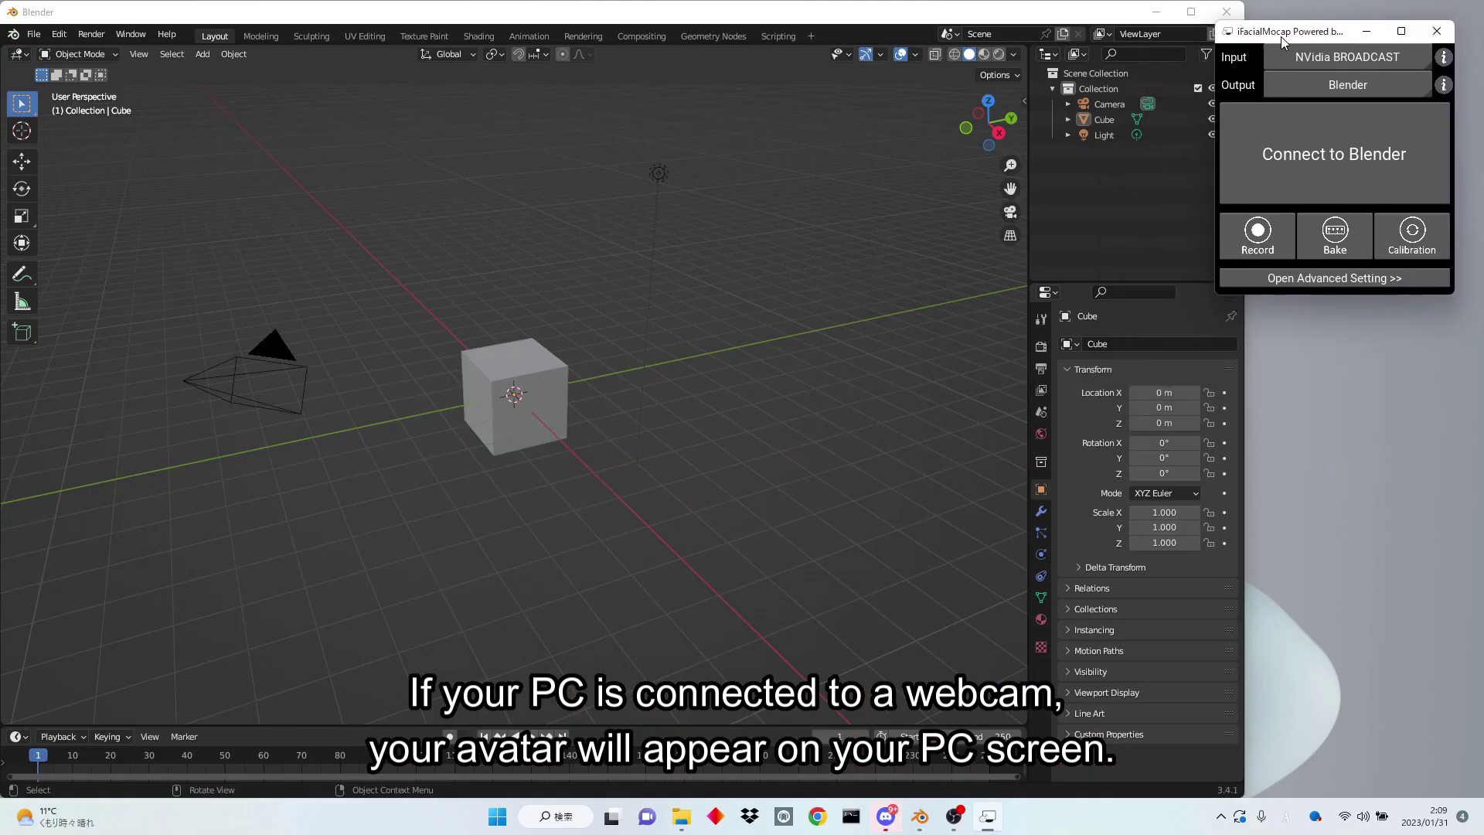
- Arrange the iFacialMocap windows, open its Blender addon folder from Advanced Settings and select the path
{"action": "left_click_drag", "start_coordinate": [1281, 36], "coordinate": [1295, 24]}
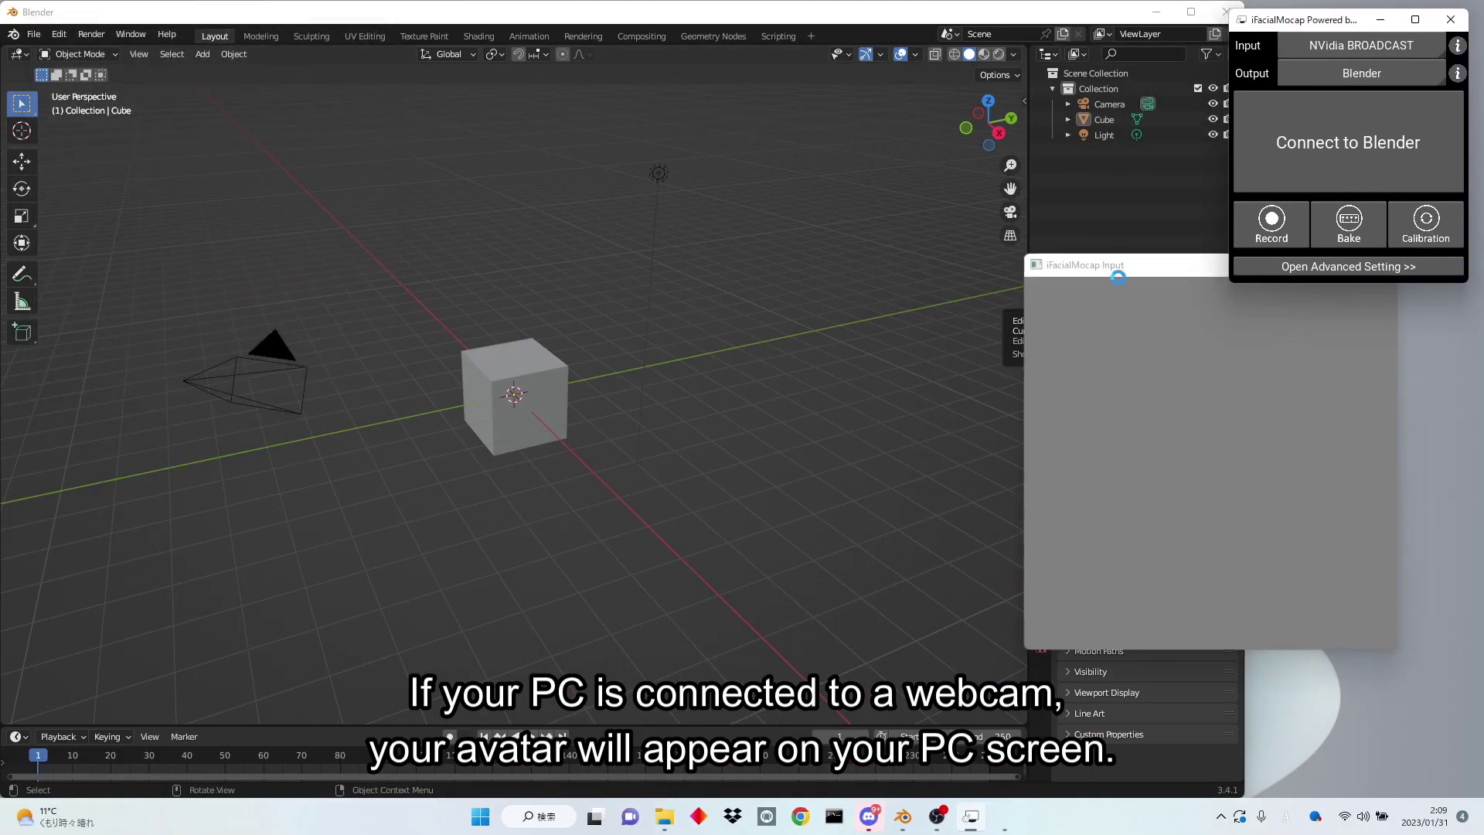
{"action": "left_click_drag", "start_coordinate": [1133, 274], "coordinate": [1215, 428]}
{"action": "left_click_drag", "start_coordinate": [1299, 20], "coordinate": [1116, 70]}
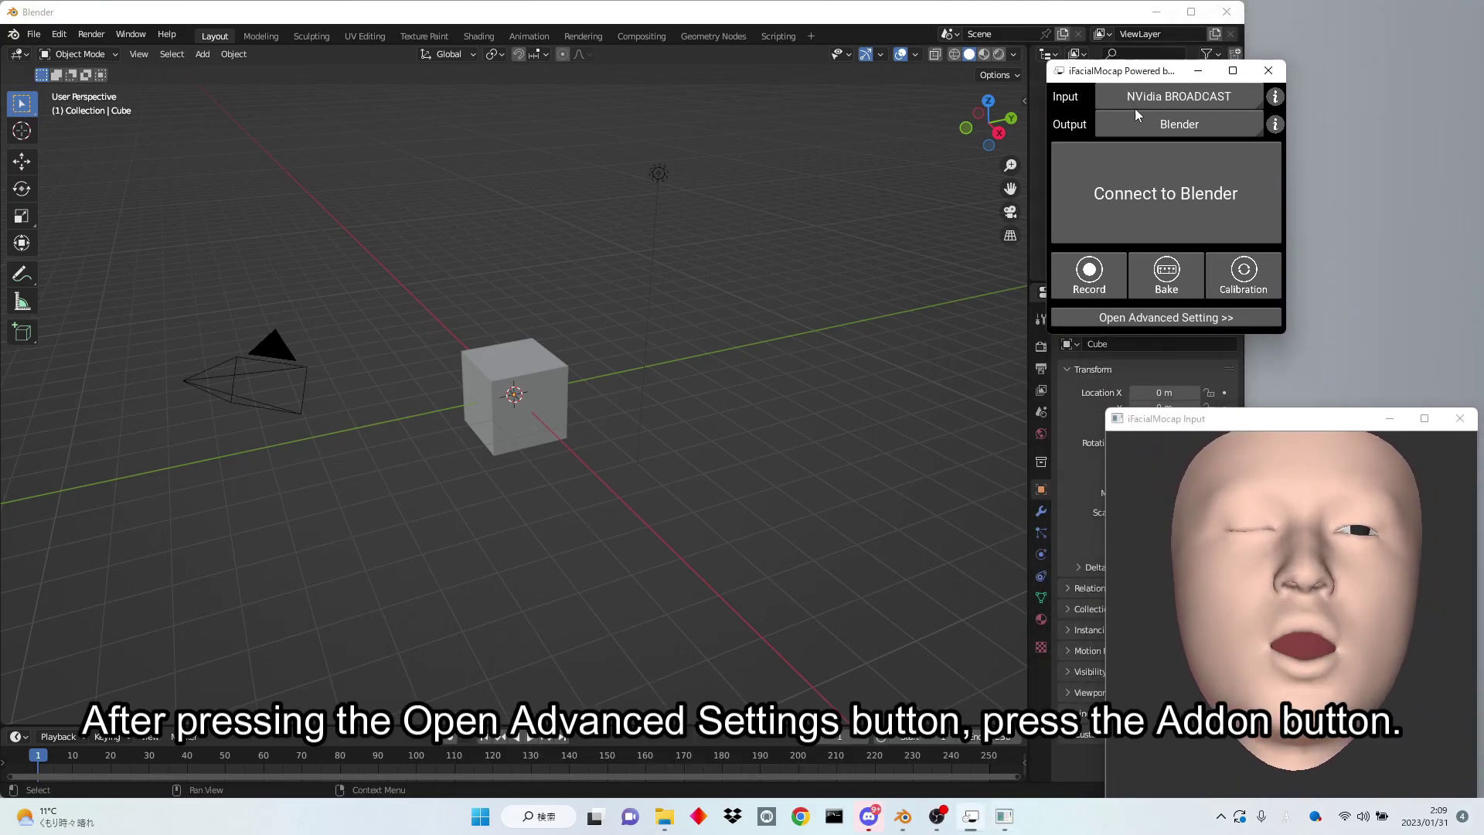
{"action": "left_click", "coordinate": [1176, 320]}
{"action": "left_click_drag", "start_coordinate": [1293, 74], "coordinate": [1193, 75]}
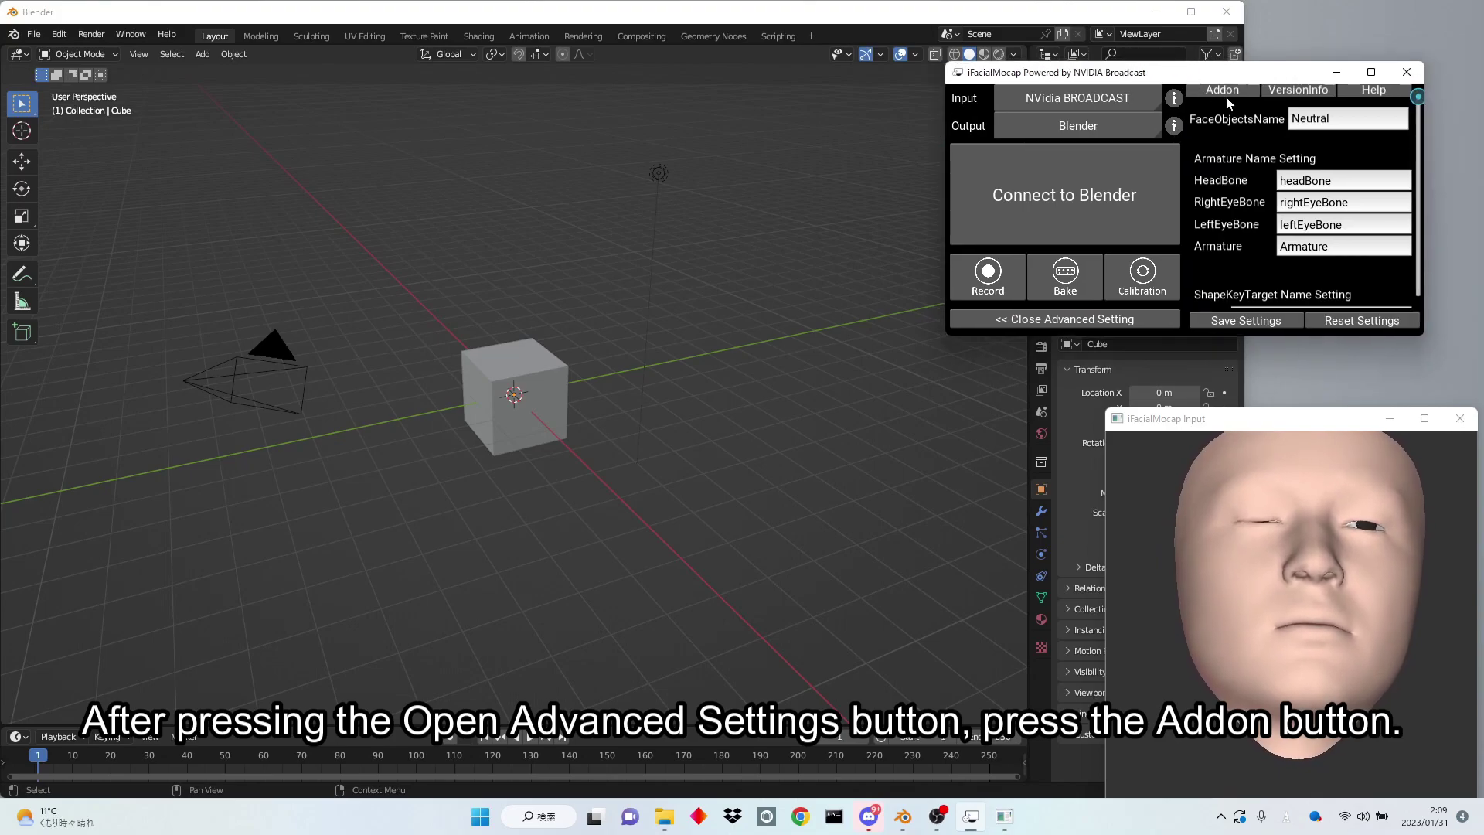
{"action": "left_click", "coordinate": [1225, 92]}
{"action": "left_click", "coordinate": [672, 208]}
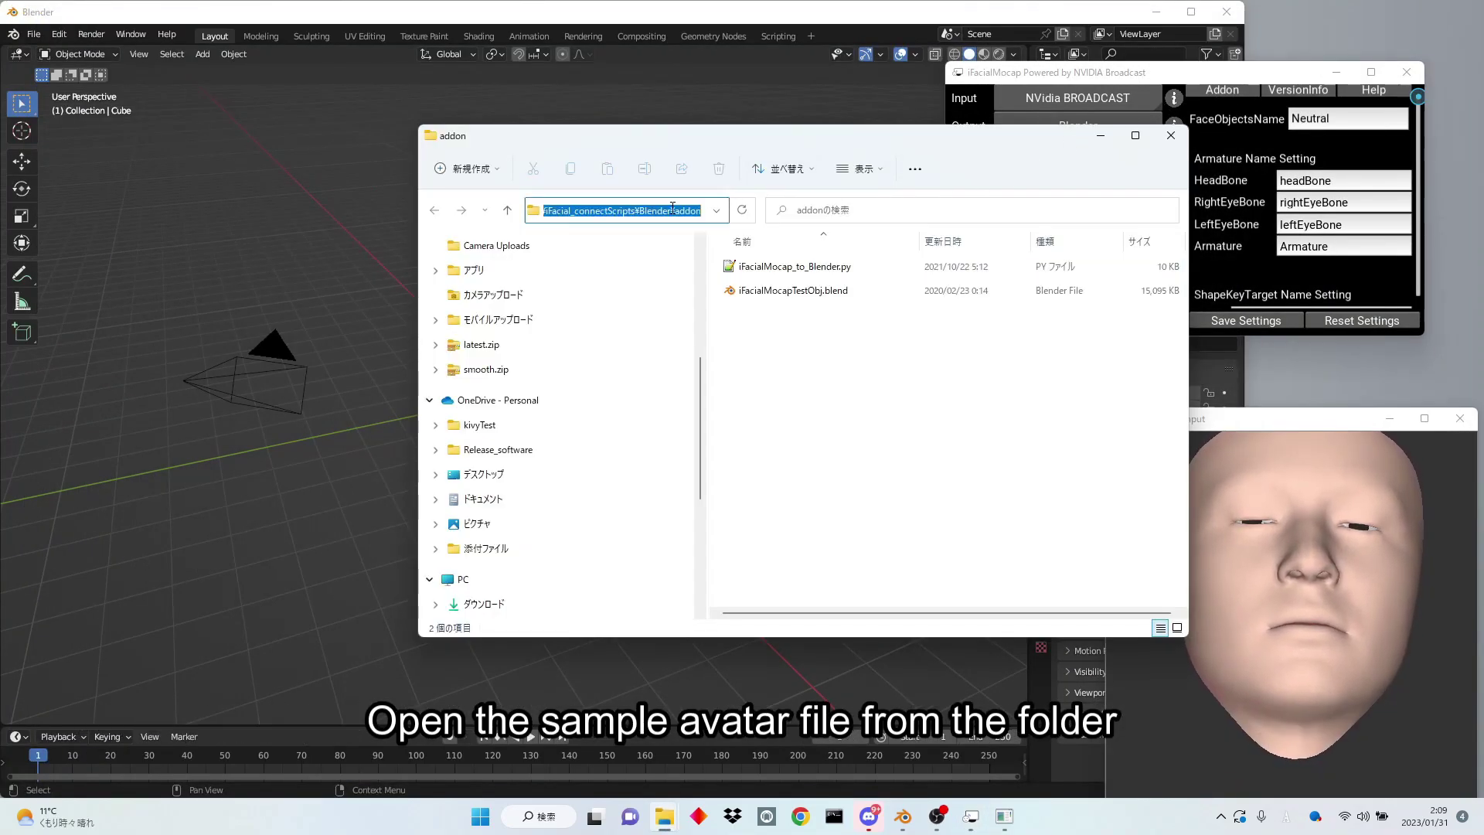
- In Blender, start File > Open without saving and go to the addon folder
{"action": "left_click", "coordinate": [14, 33]}
{"action": "left_click", "coordinate": [34, 34]}
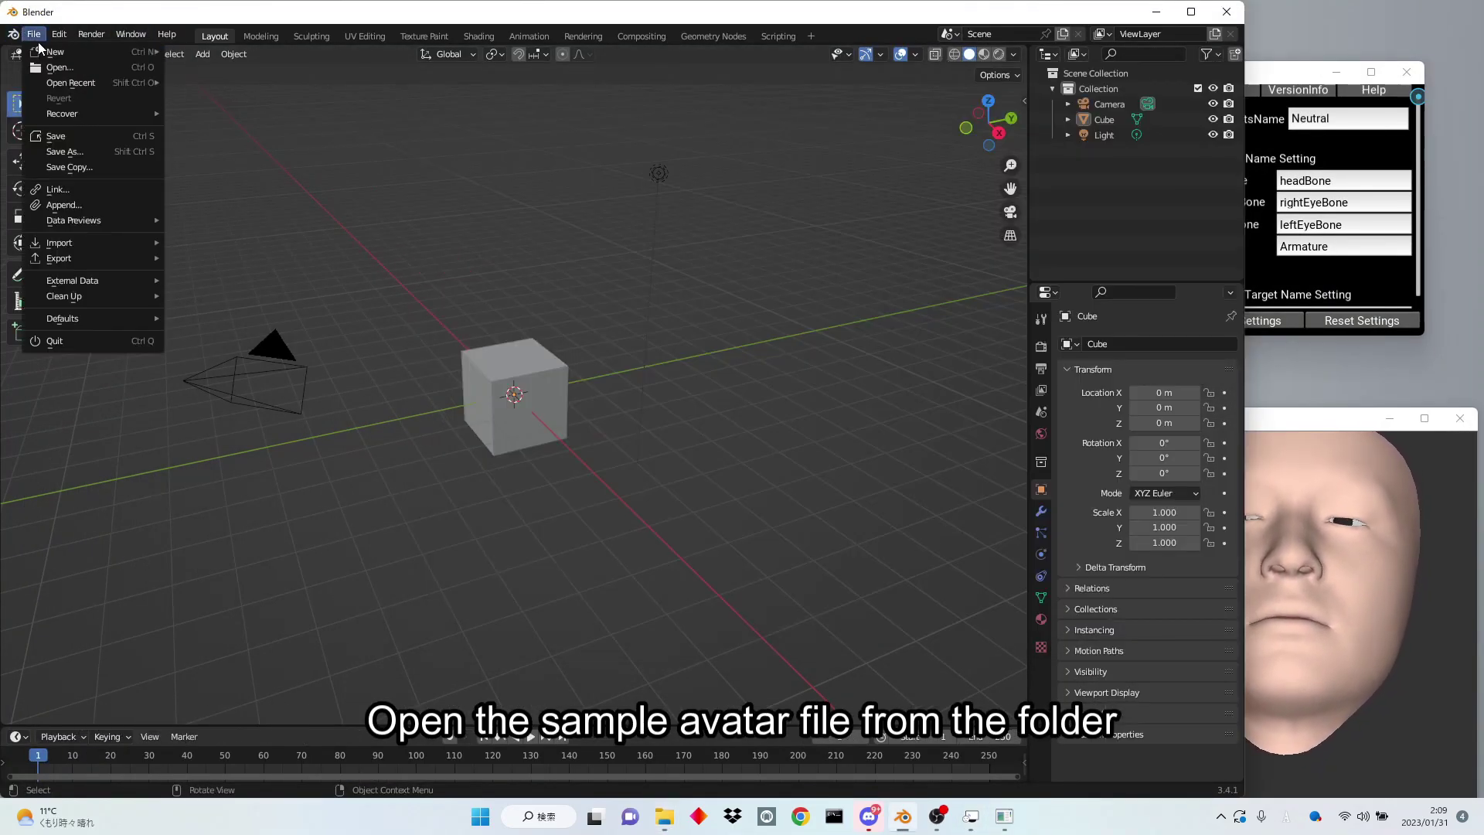
{"action": "left_click", "coordinate": [51, 68]}
{"action": "left_click", "coordinate": [651, 438]}
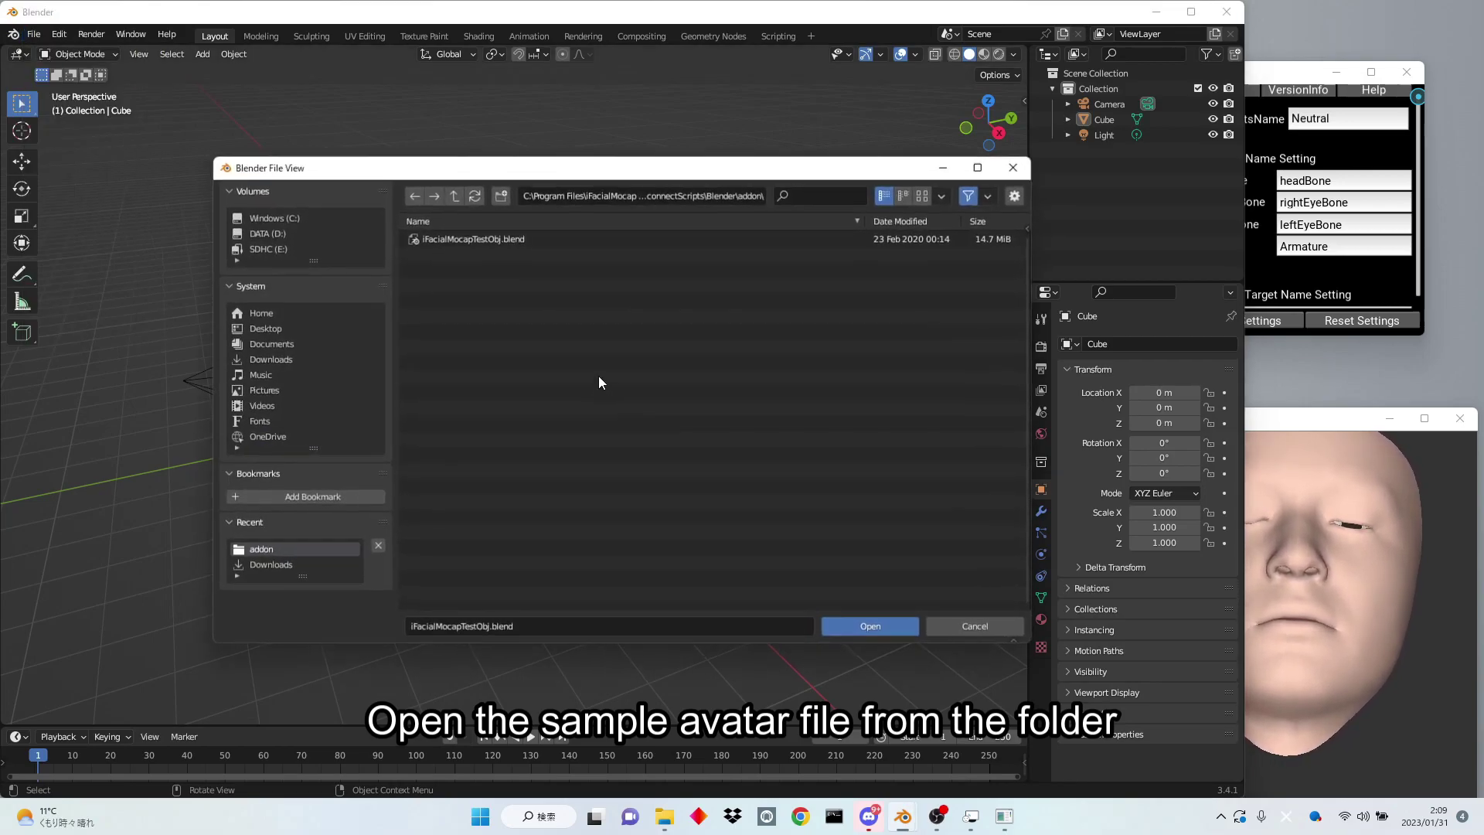
{"action": "left_click", "coordinate": [657, 196]}
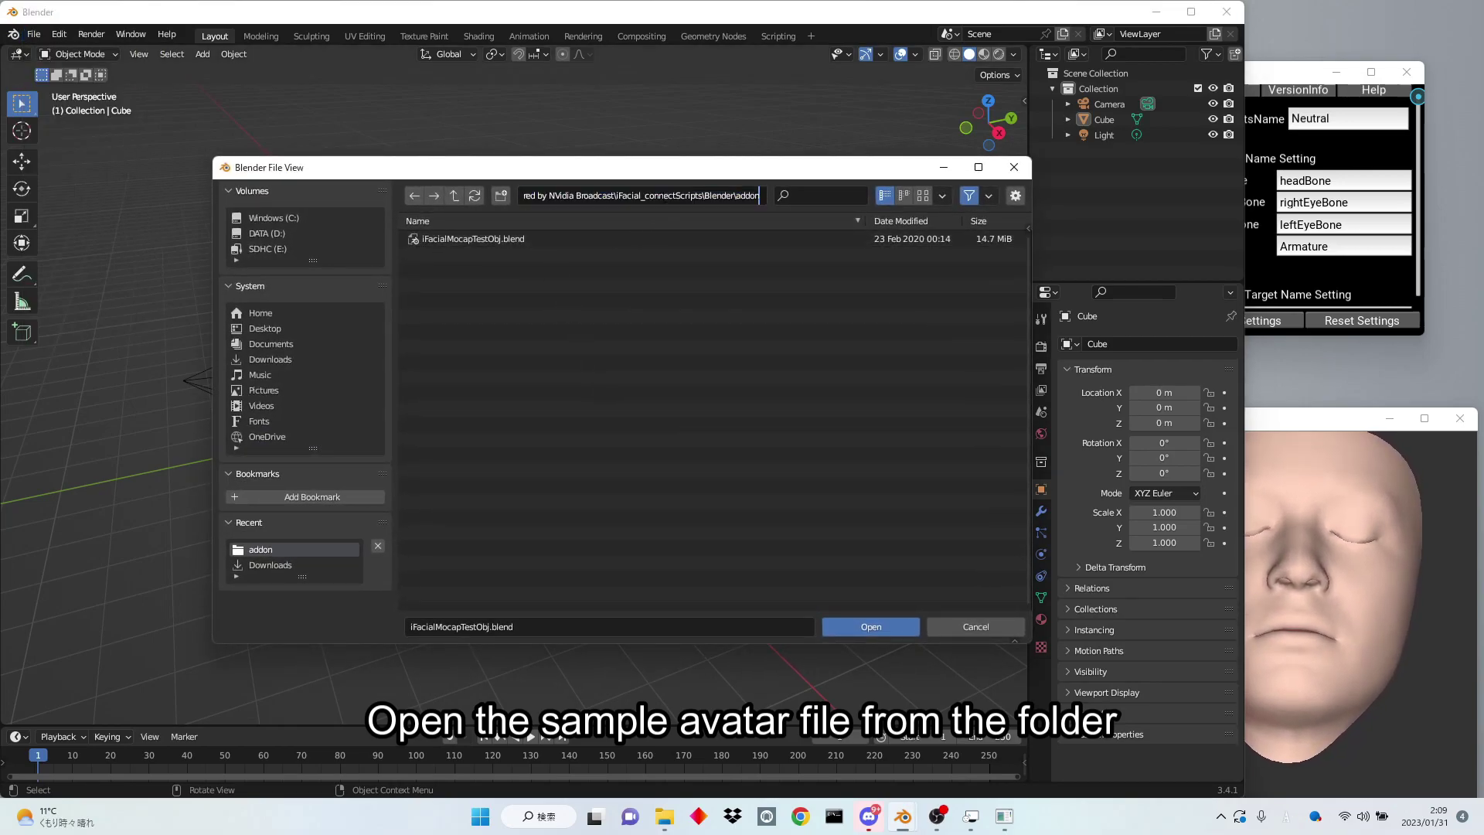
{"action": "key", "text": "Escape"}
- Open iFacialMocapTestObj.blend and grab the addon folder path from iFacialMocap again
{"action": "double_click", "coordinate": [520, 238]}
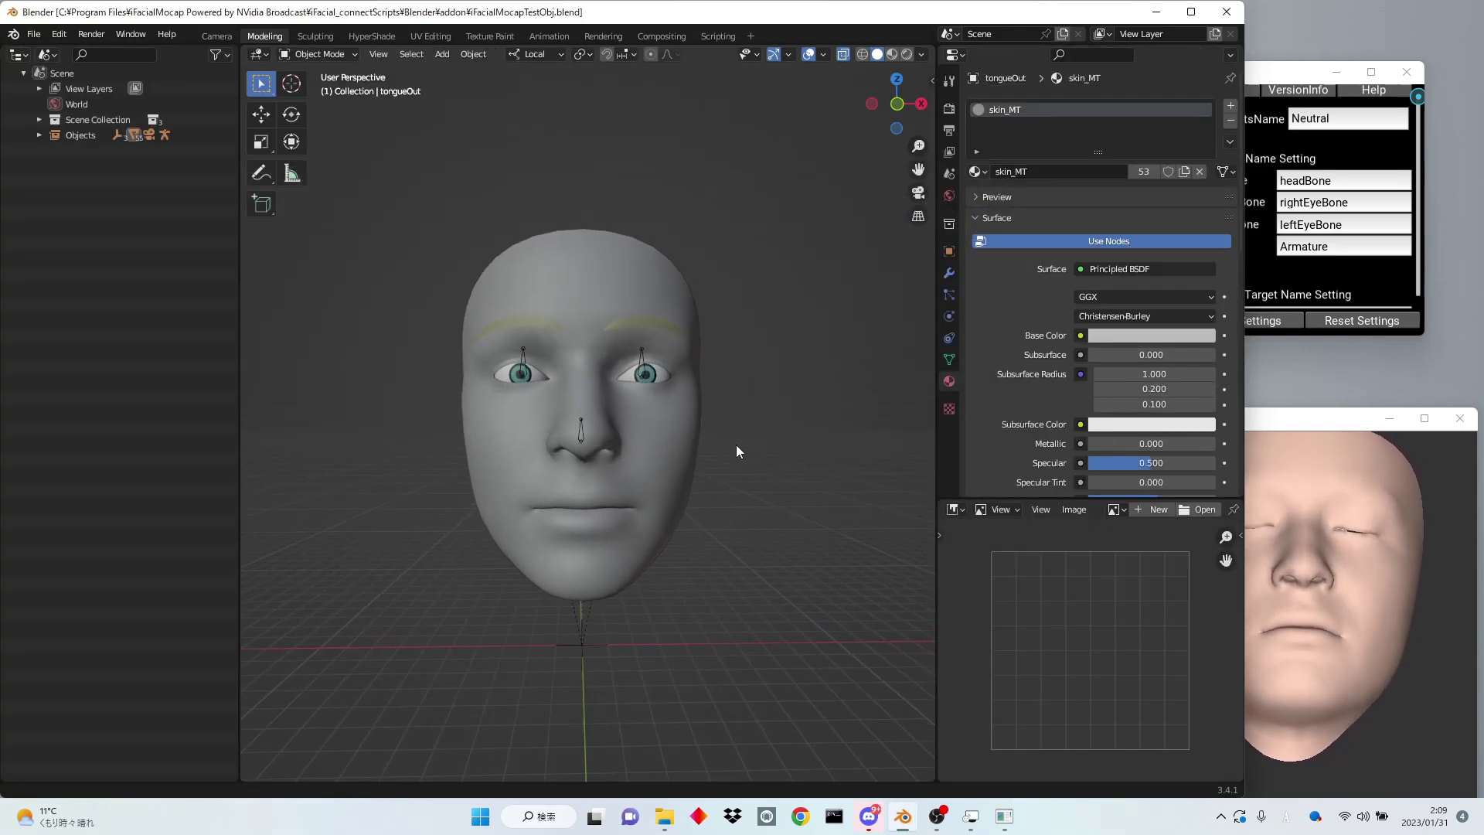
{"action": "left_click", "coordinate": [1252, 124]}
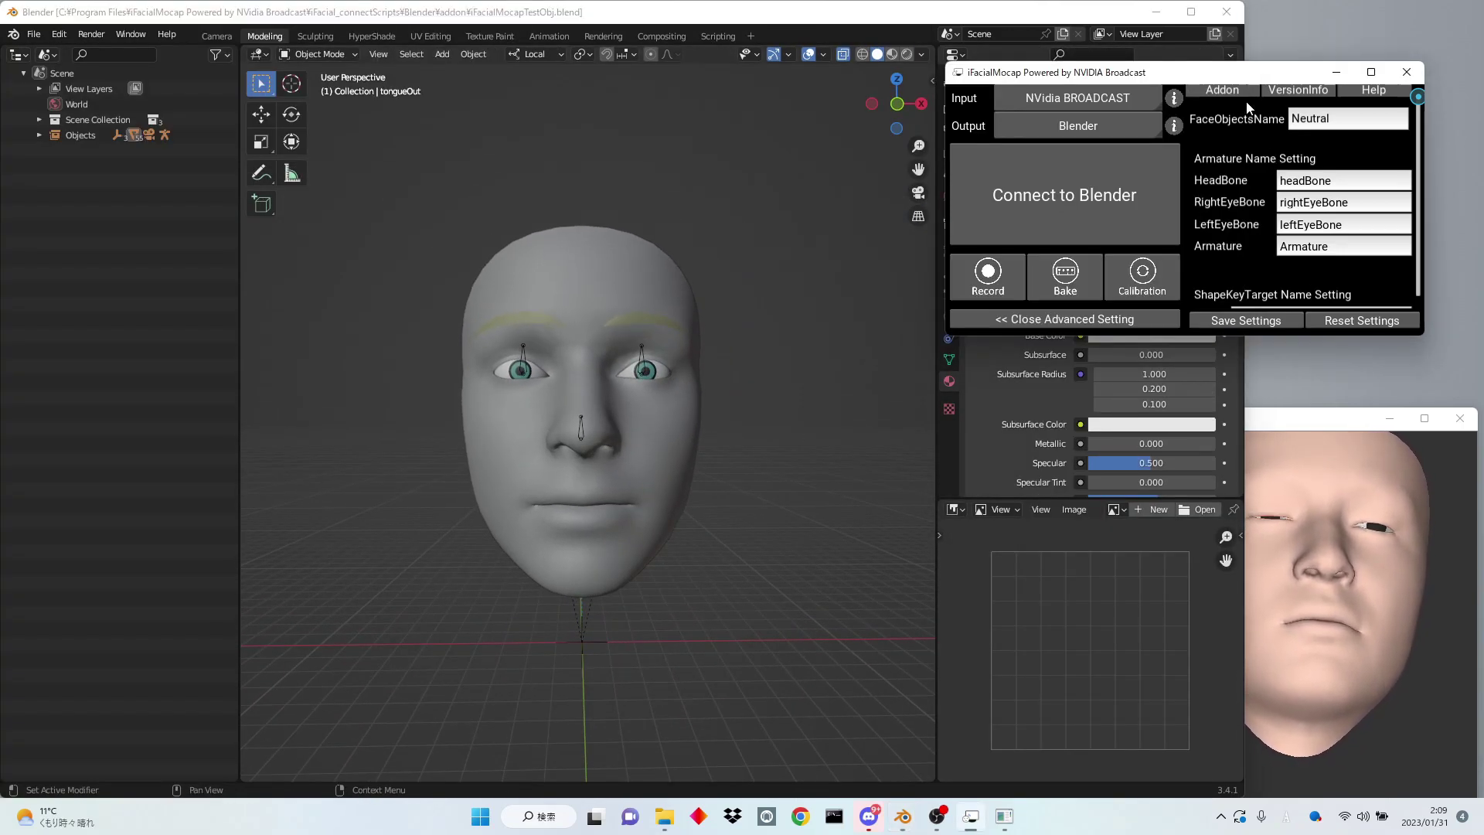
{"action": "left_click", "coordinate": [1239, 92]}
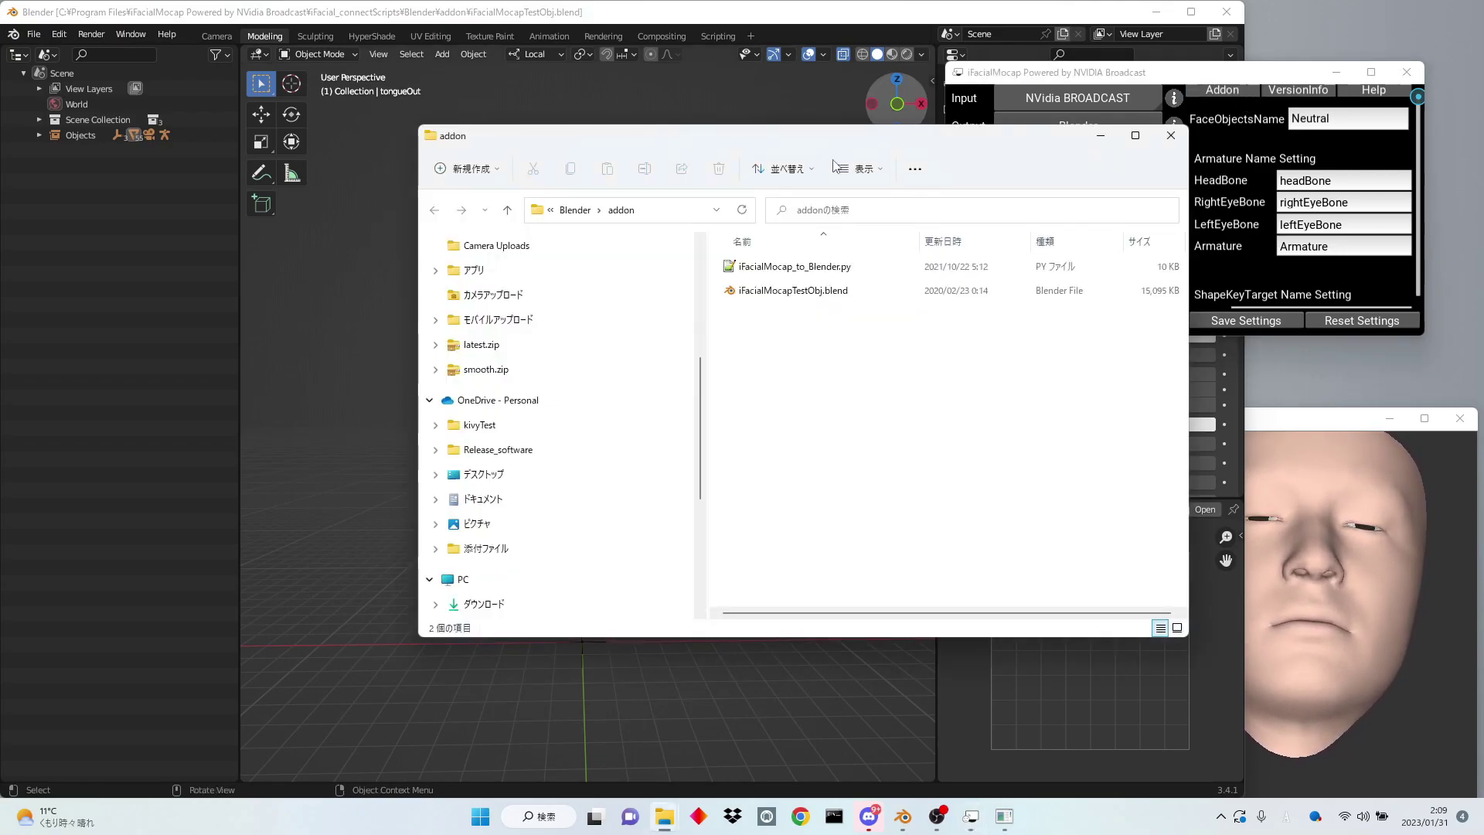
{"action": "left_click", "coordinate": [690, 216]}
- Open Blender's Preferences on the Add-ons page via the Edit menu
{"action": "left_click", "coordinate": [37, 35]}
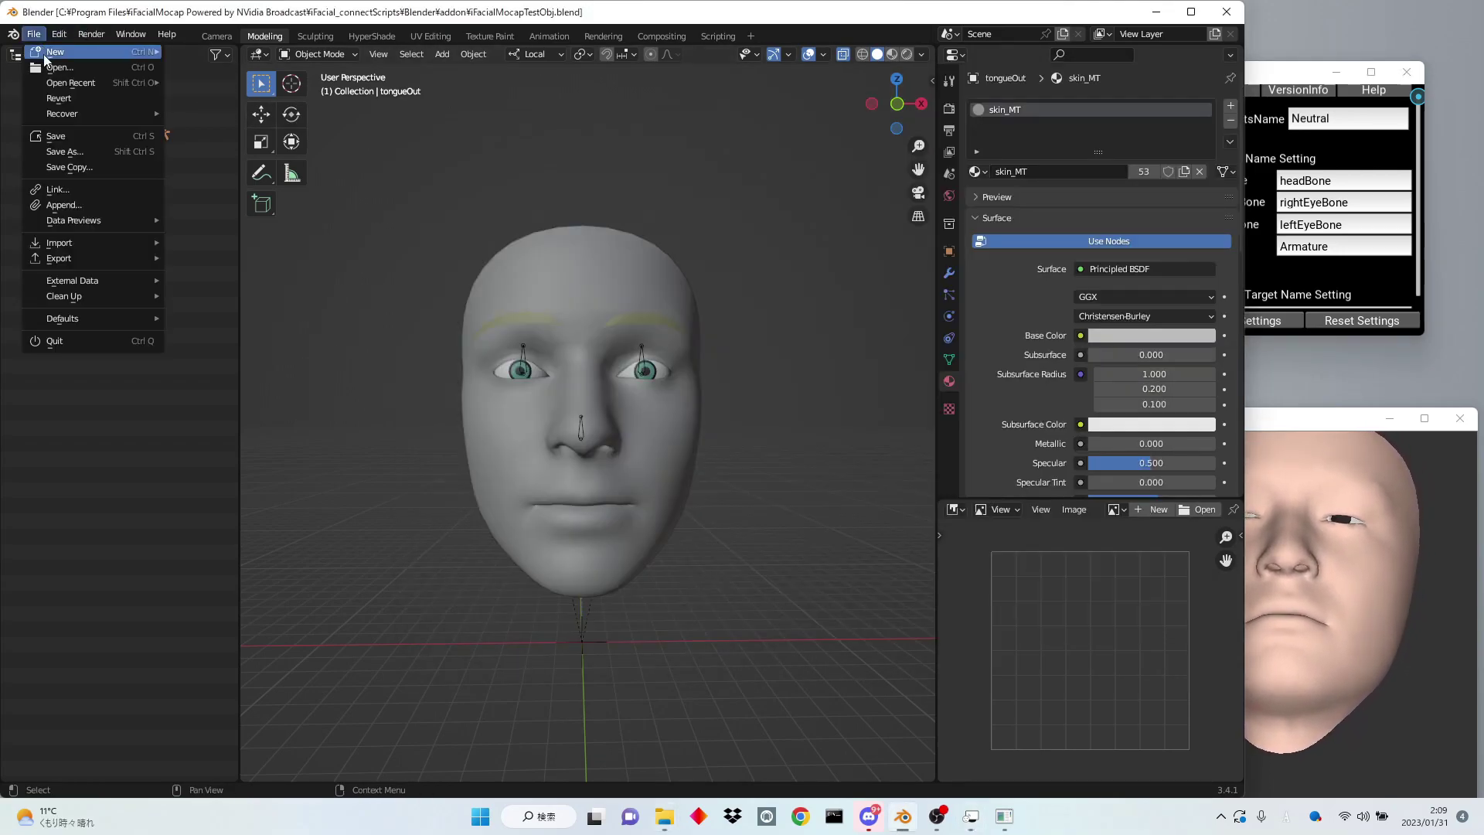
{"action": "left_click", "coordinate": [60, 35]}
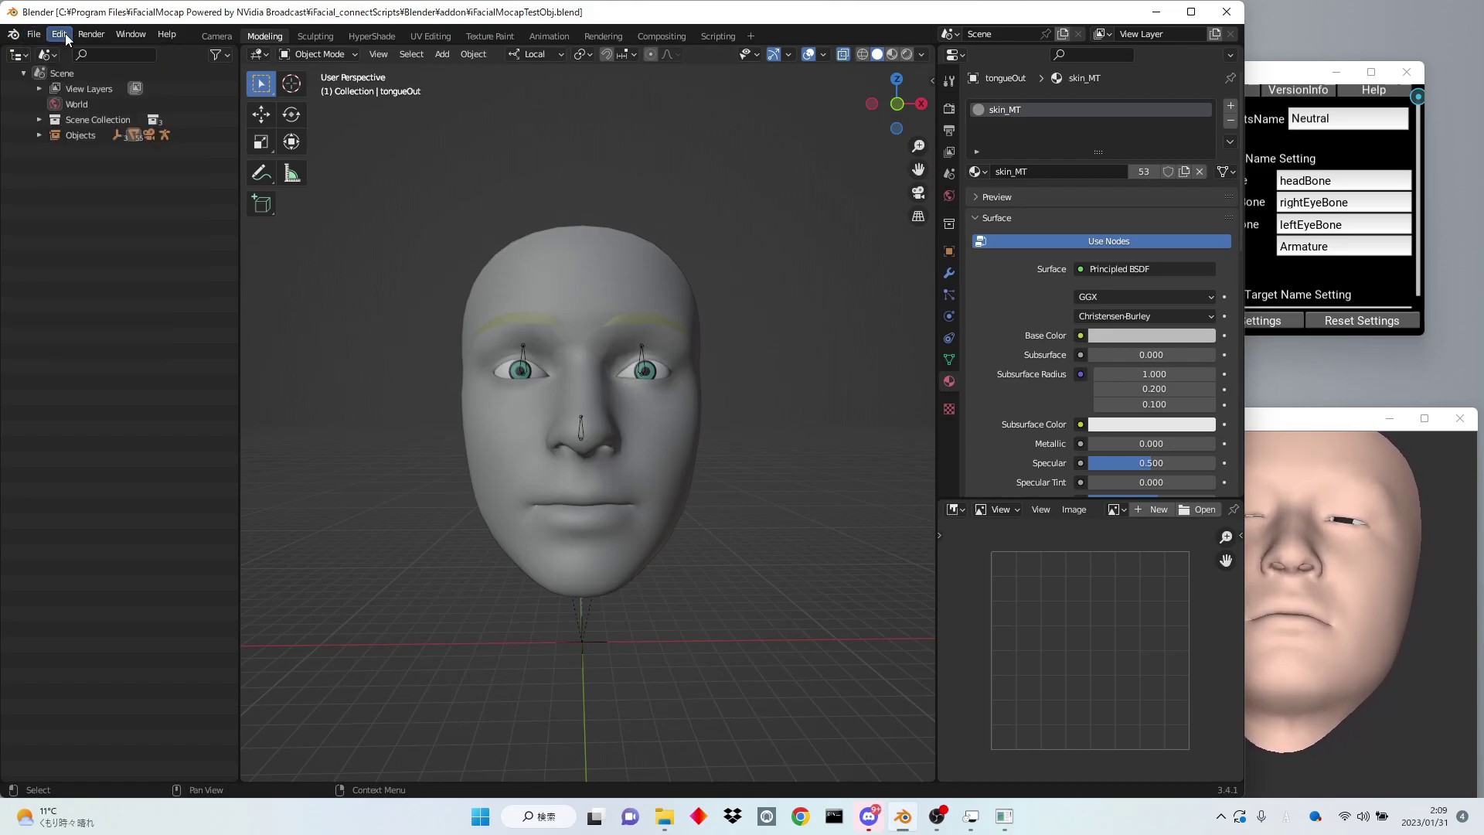
{"action": "left_click", "coordinate": [65, 36]}
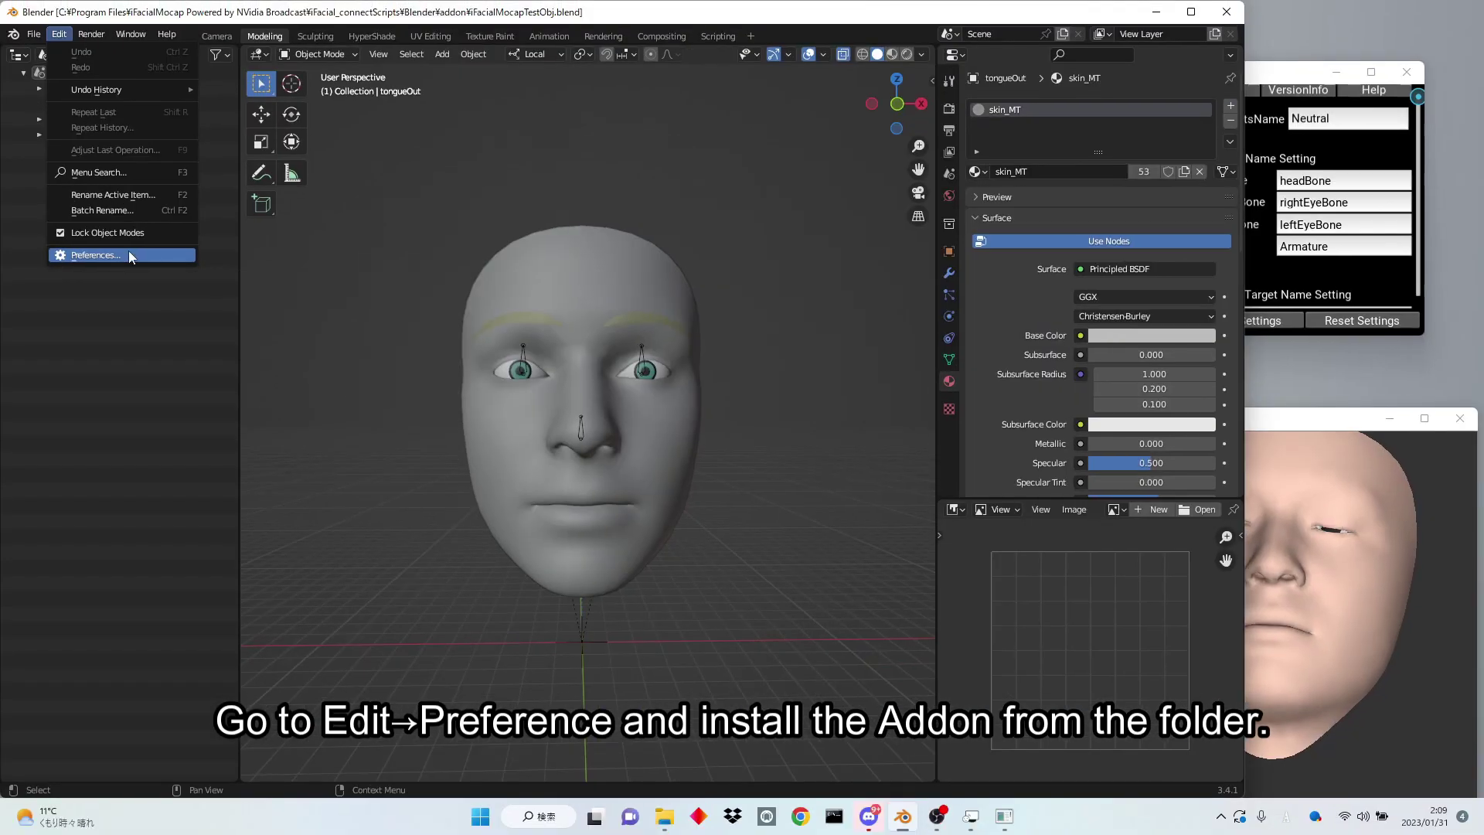
{"action": "left_click", "coordinate": [122, 254]}
{"action": "left_click_drag", "start_coordinate": [238, 45], "coordinate": [630, 155]}
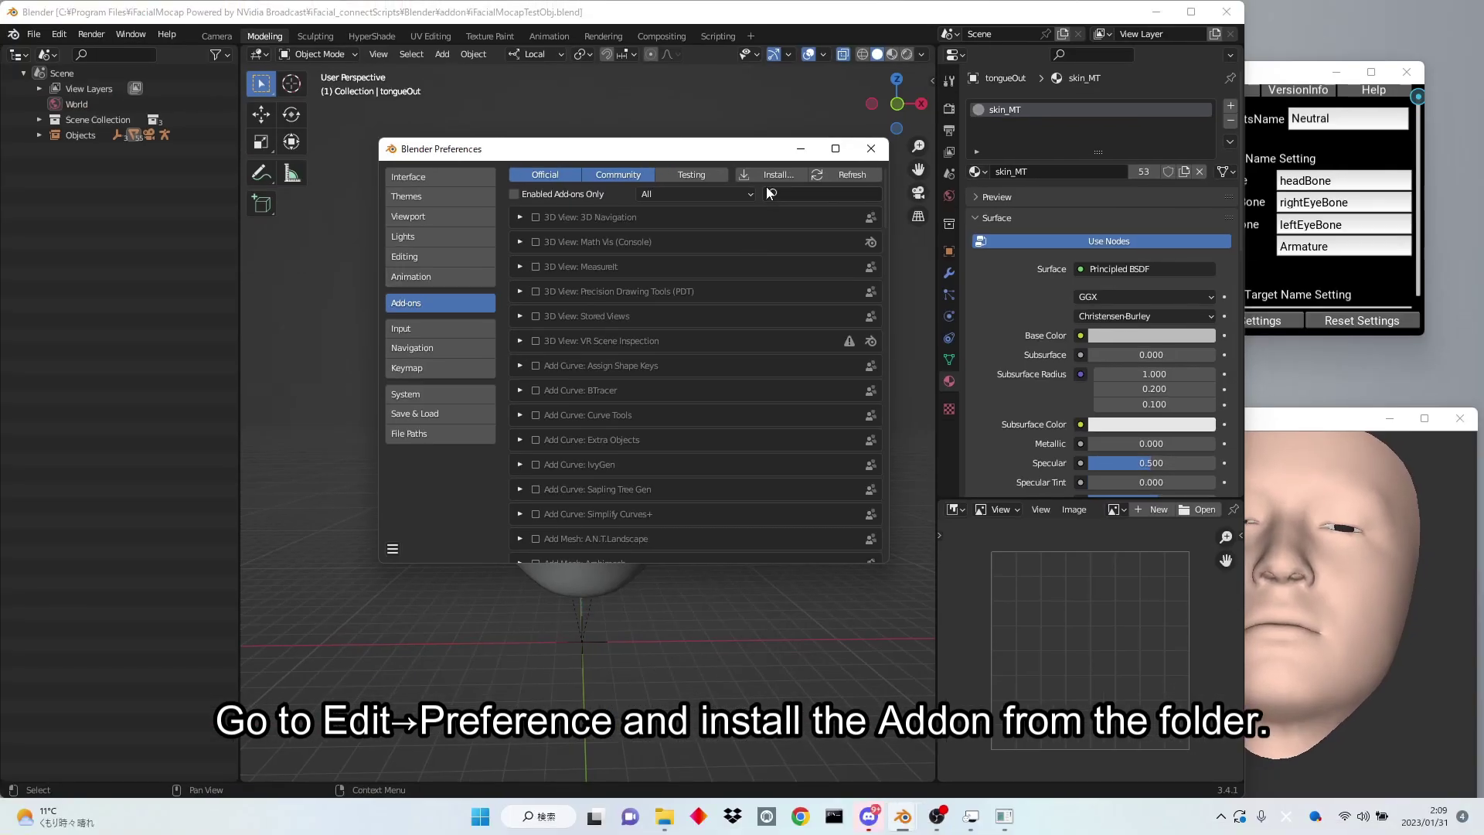
- Install iFacialMocap_to_Blender.py and enable the iFacialMocapPanel connect add-on
{"action": "left_click", "coordinate": [767, 177]}
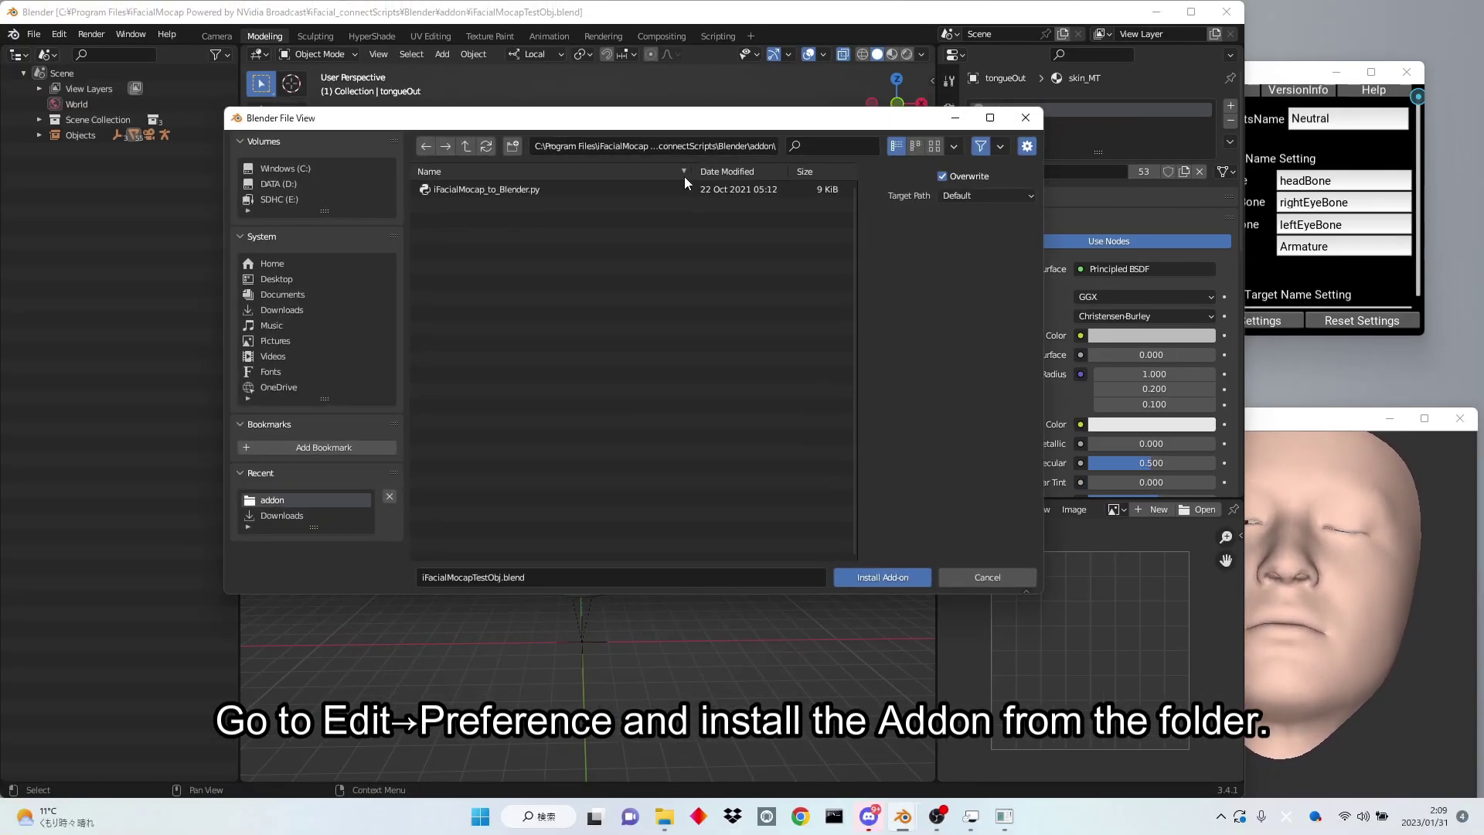
{"action": "left_click", "coordinate": [647, 144]}
{"action": "key", "text": "End"}
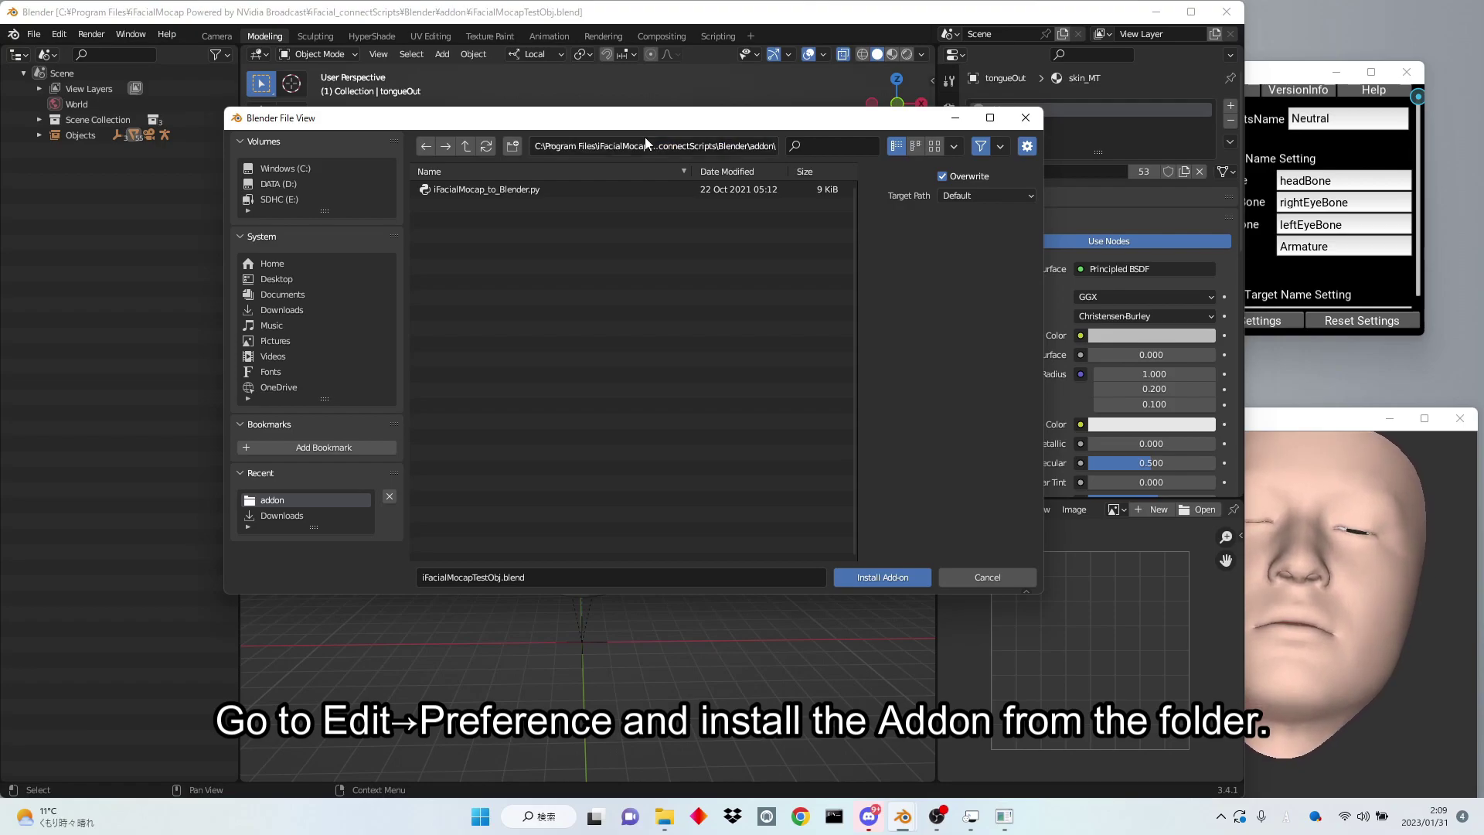
{"action": "double_click", "coordinate": [495, 189]}
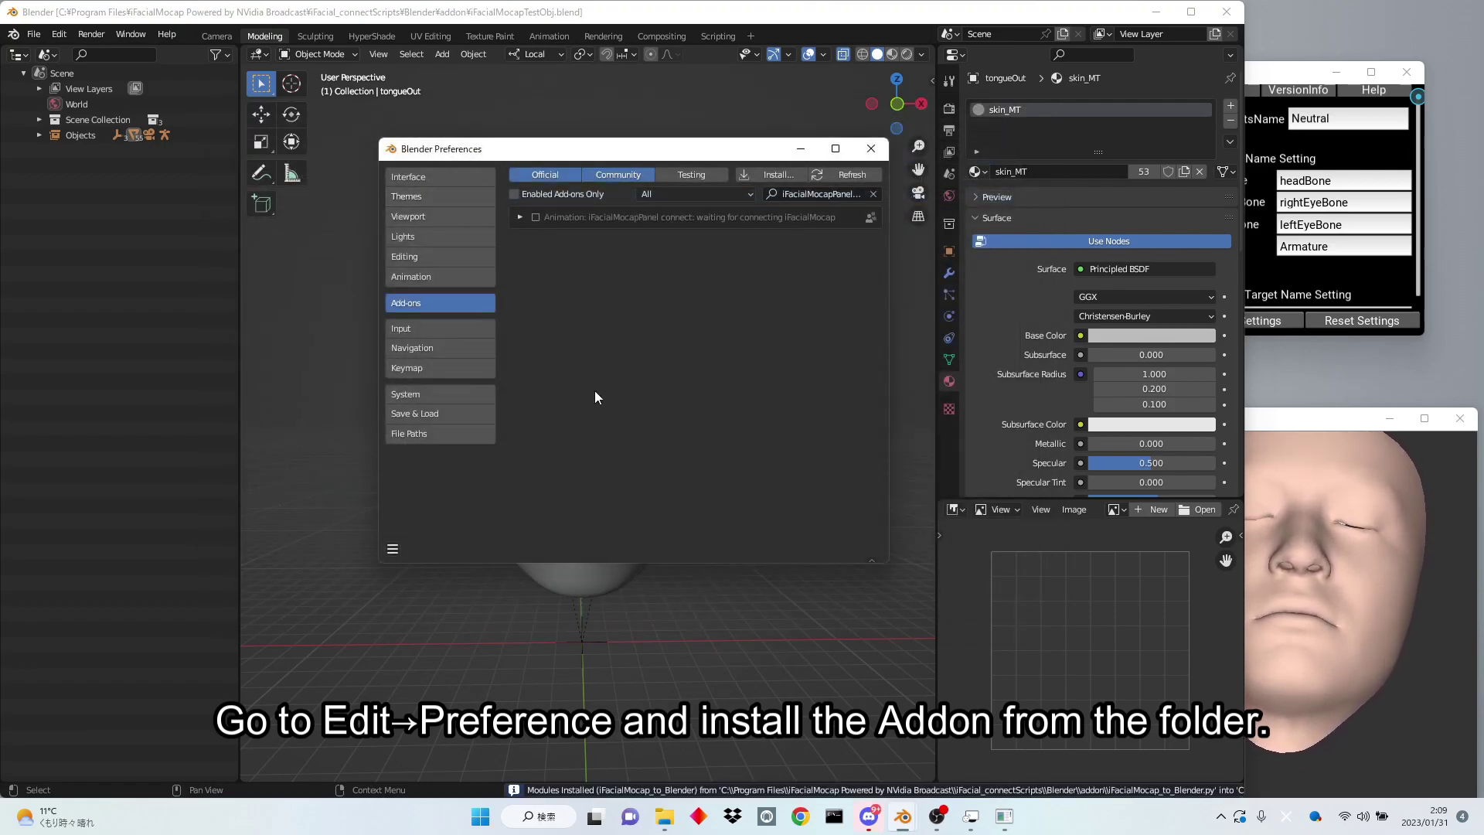
{"action": "left_click", "coordinate": [541, 219]}
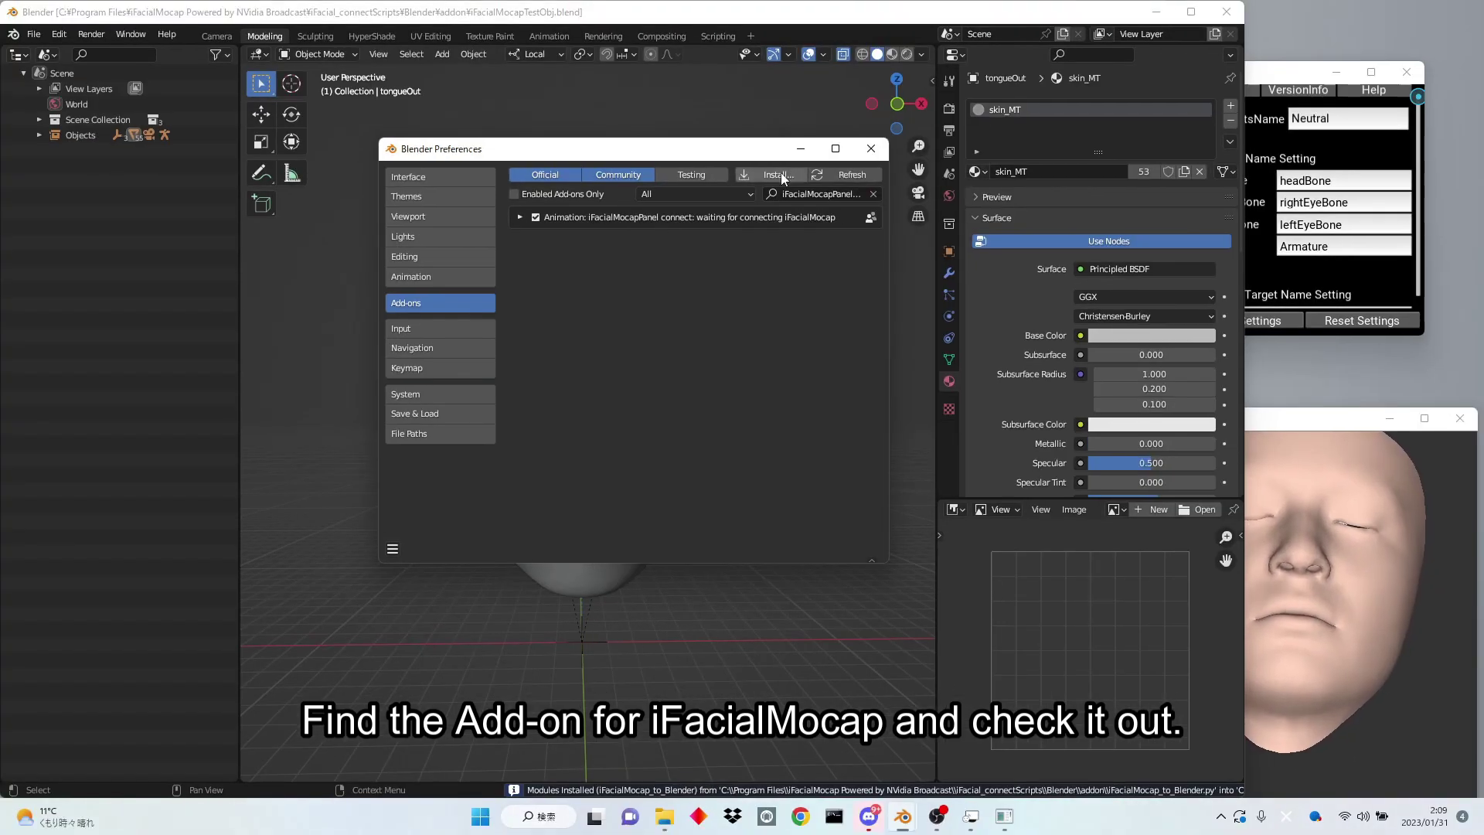
- Hide Preferences and open the iFacialMocap tab in the viewport's N side panel
{"action": "left_click", "coordinate": [1056, 75]}
{"action": "key", "text": "n"}
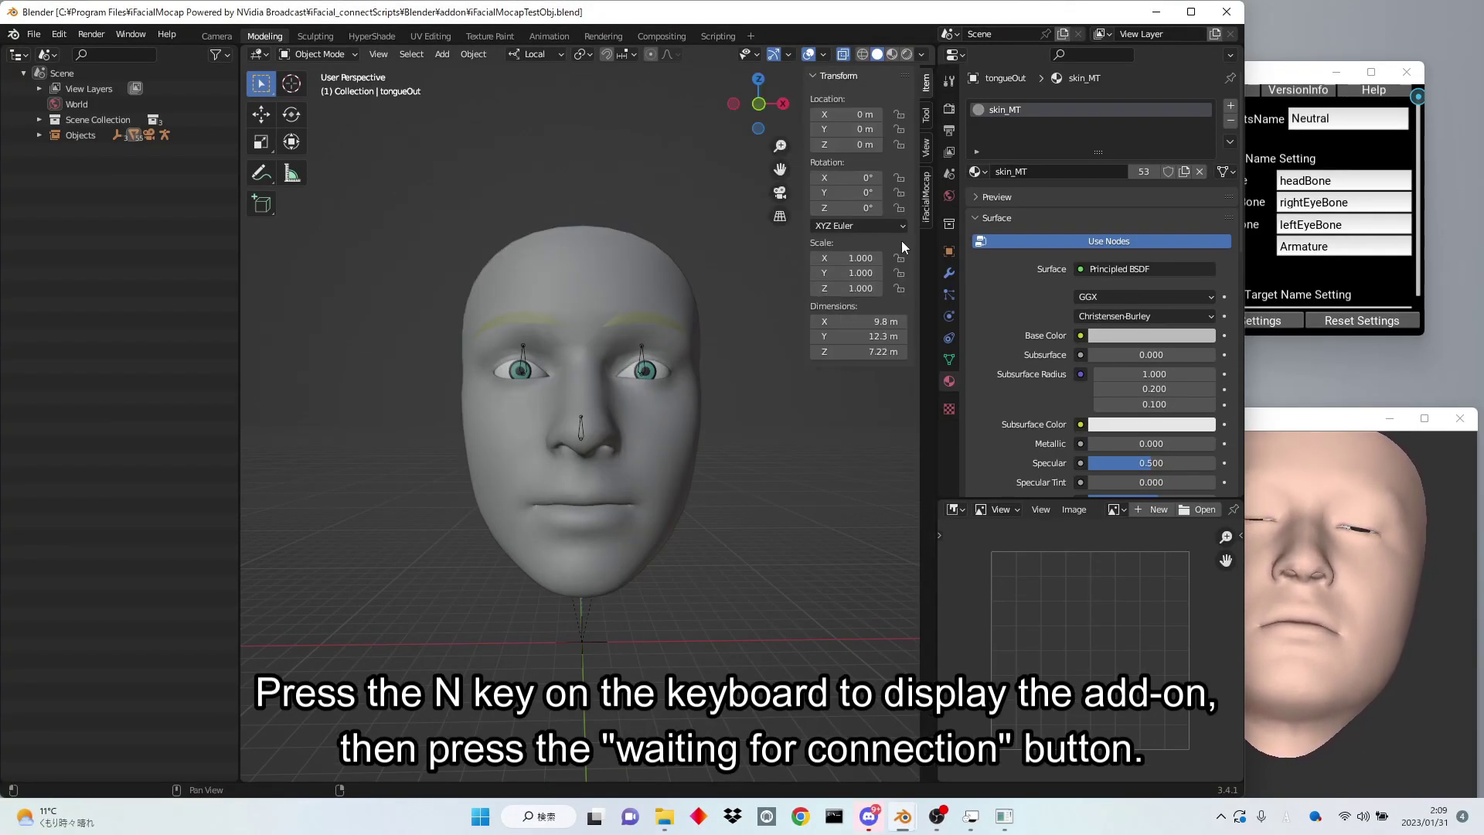
{"action": "left_click", "coordinate": [927, 198]}
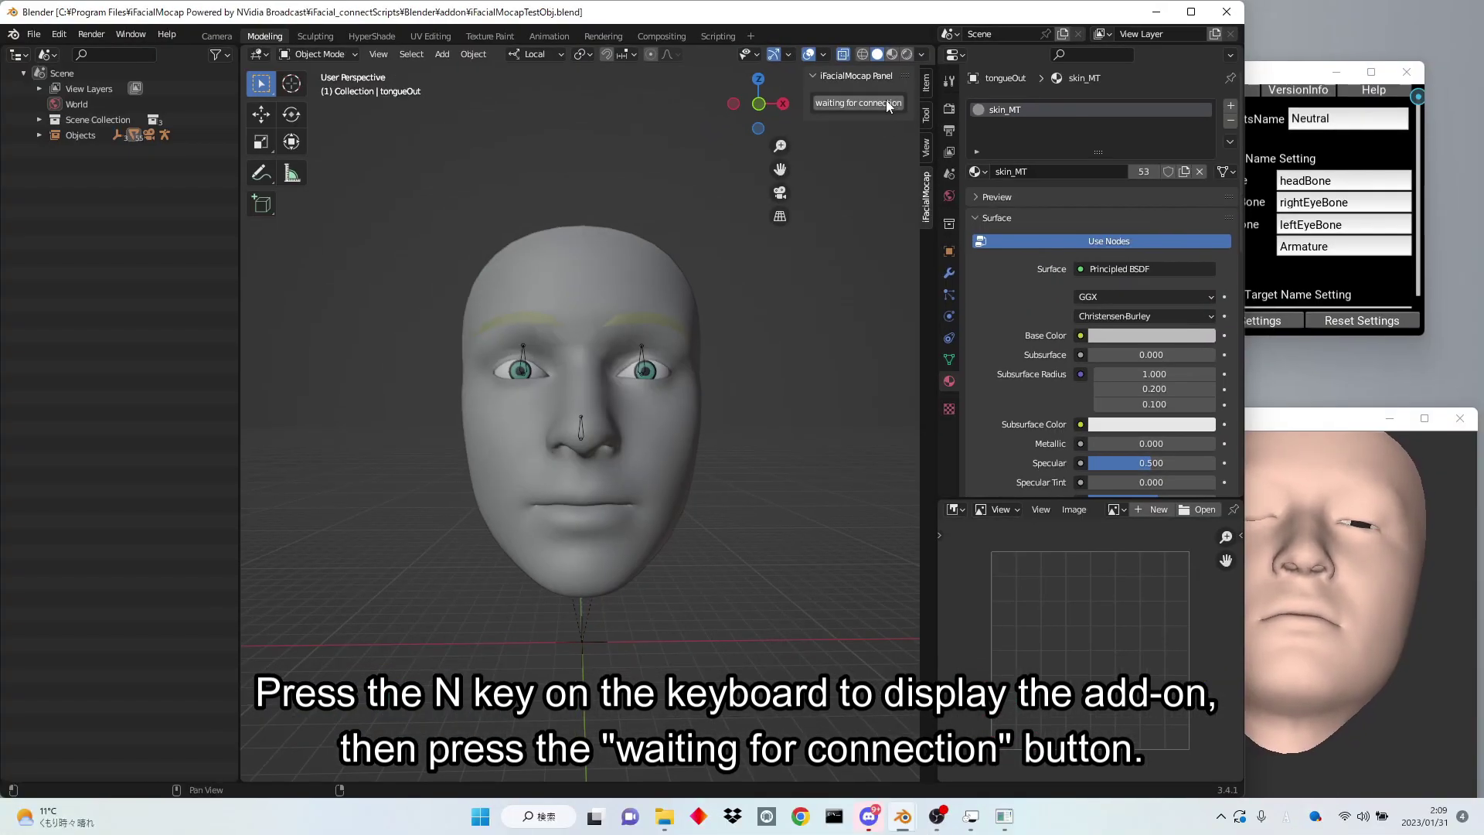
- Collapse iFacialMocap's advanced settings and start streaming face tracking to Blender
{"action": "left_click_drag", "start_coordinate": [1296, 82], "coordinate": [1347, 80]}
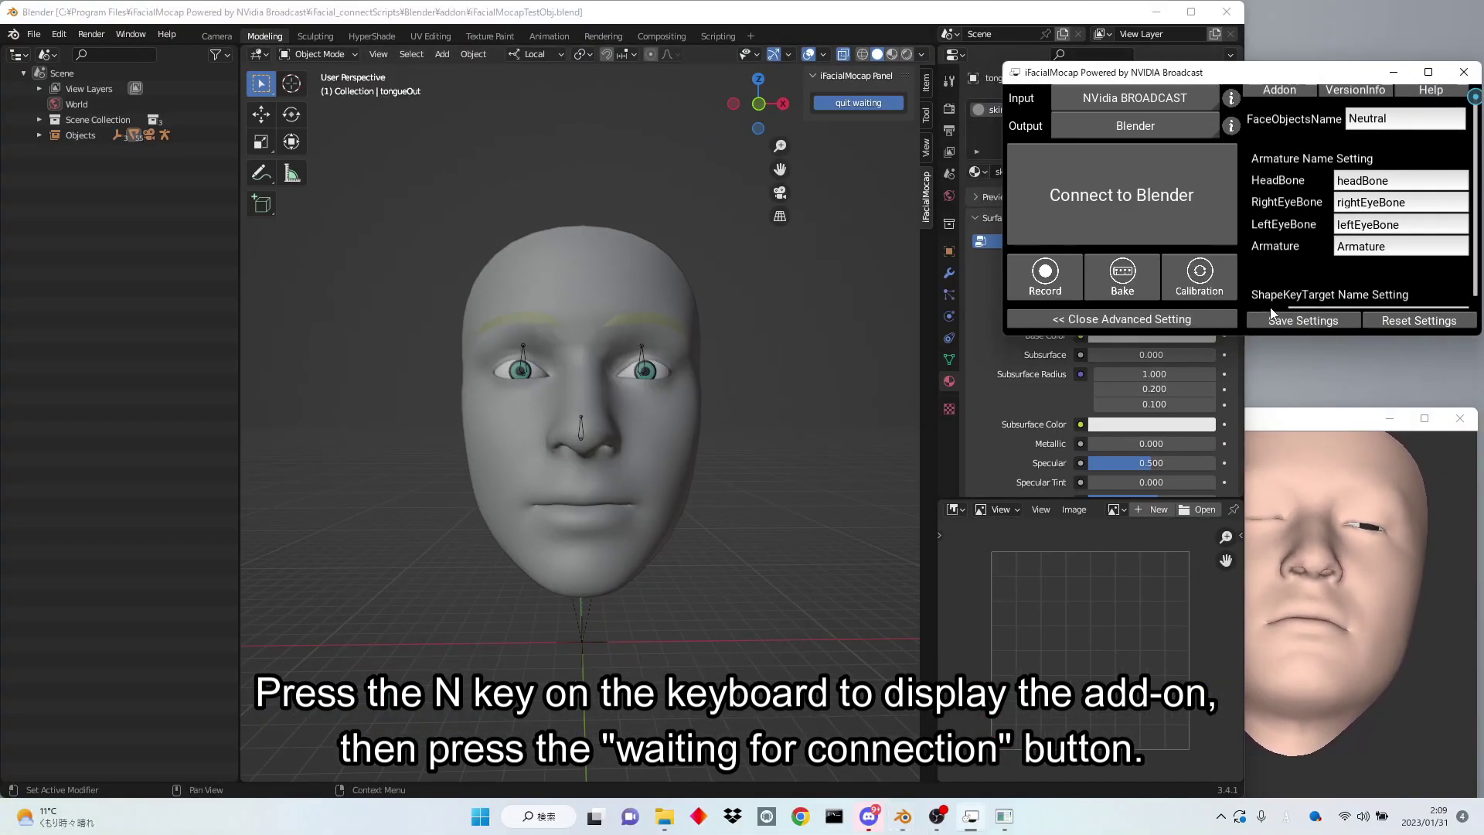
{"action": "left_click", "coordinate": [1202, 318]}
{"action": "left_click_drag", "start_coordinate": [1104, 85], "coordinate": [1323, 103]}
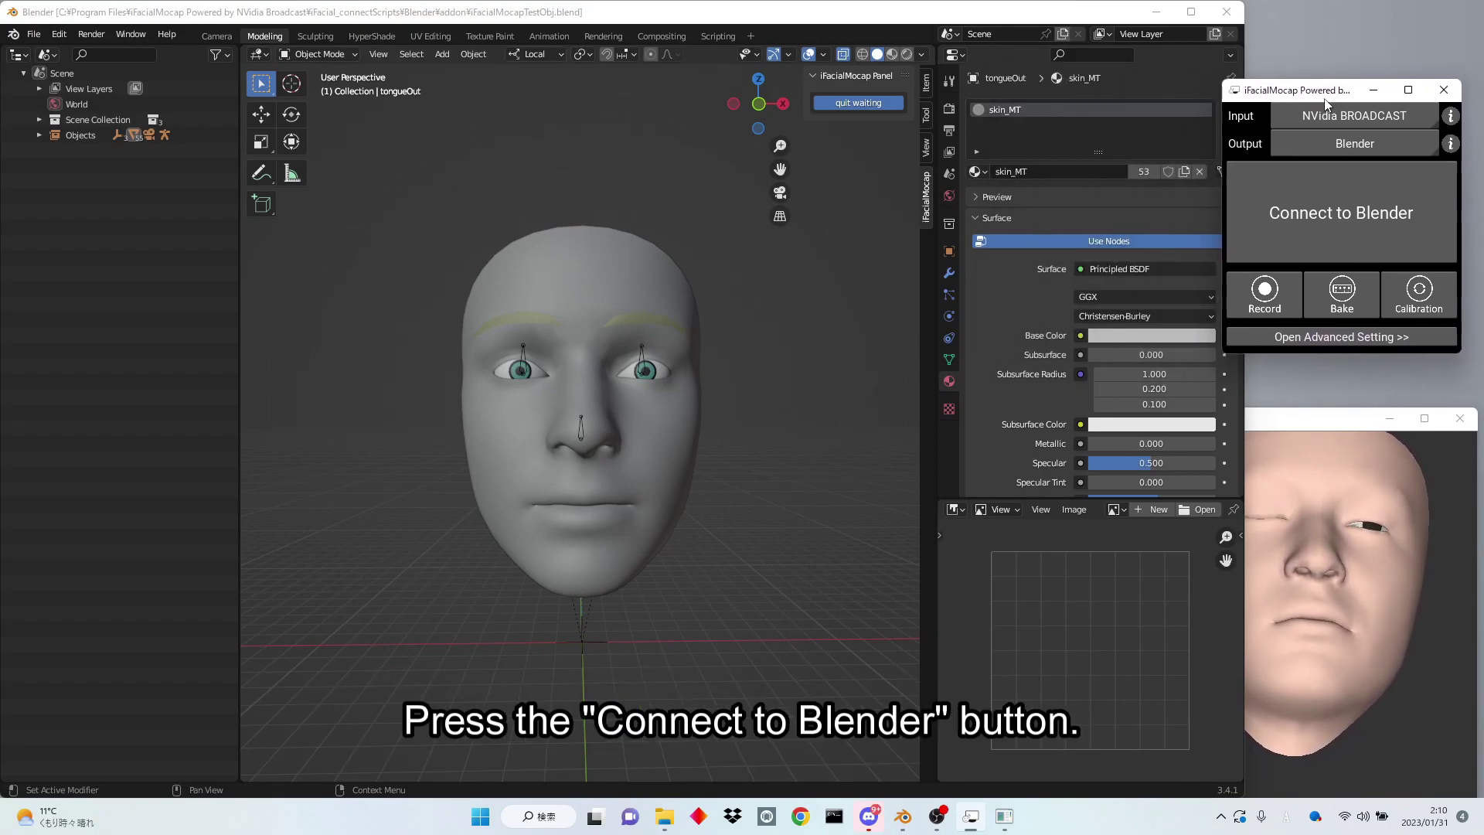
{"action": "left_click", "coordinate": [1325, 197]}
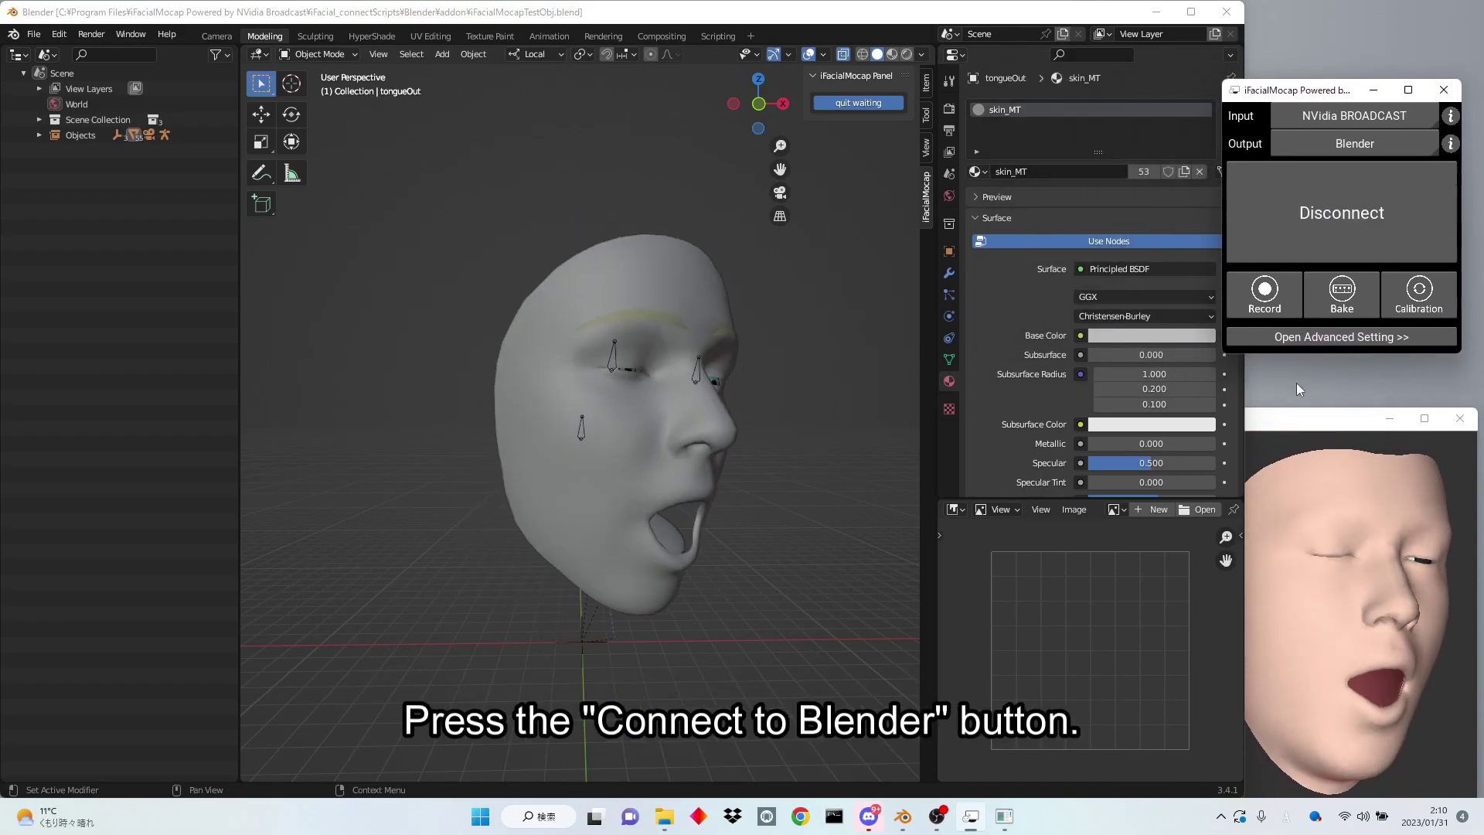
- Watch the test face move live, then disconnect the stream to Blender
{"action": "left_click_drag", "start_coordinate": [1293, 418], "coordinate": [1294, 366]}
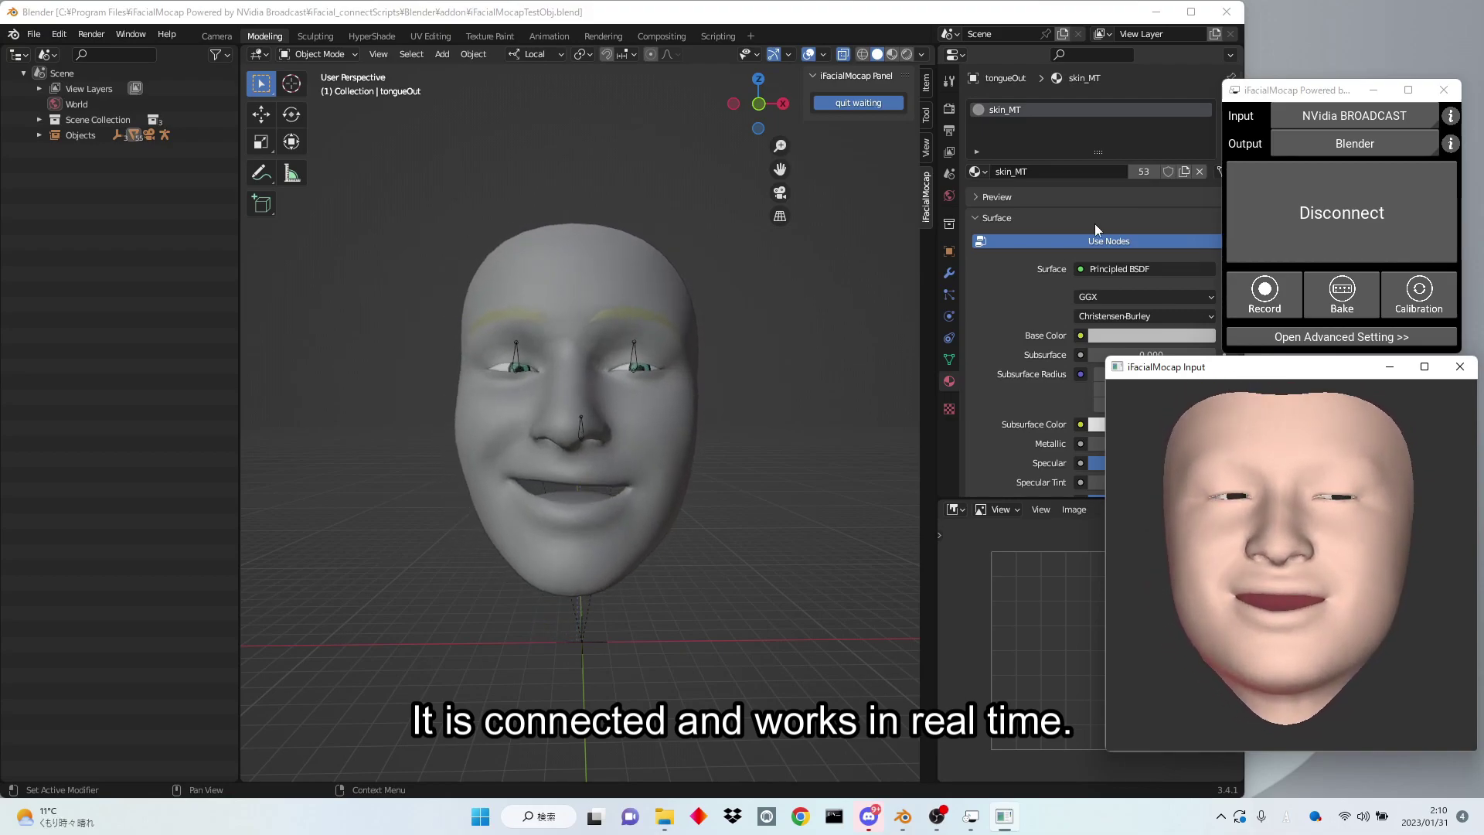
{"action": "left_click_drag", "start_coordinate": [1298, 90], "coordinate": [1214, 78]}
{"action": "left_click", "coordinate": [1256, 201]}
- Select the Neutral face mesh and show its shape keys in Object Data properties
{"action": "left_click", "coordinate": [765, 368]}
{"action": "left_click", "coordinate": [679, 374]}
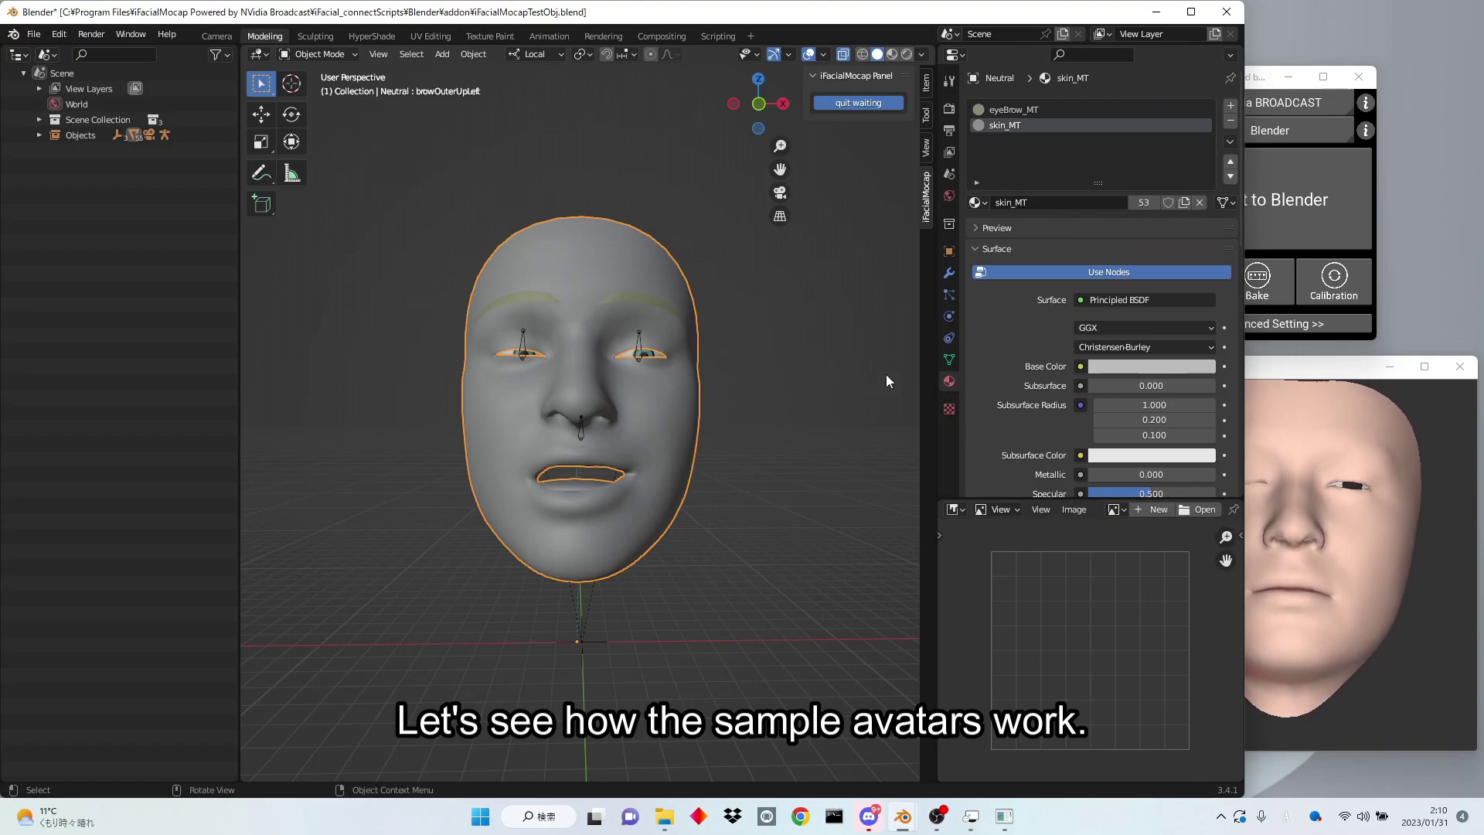
{"action": "left_click", "coordinate": [951, 359]}
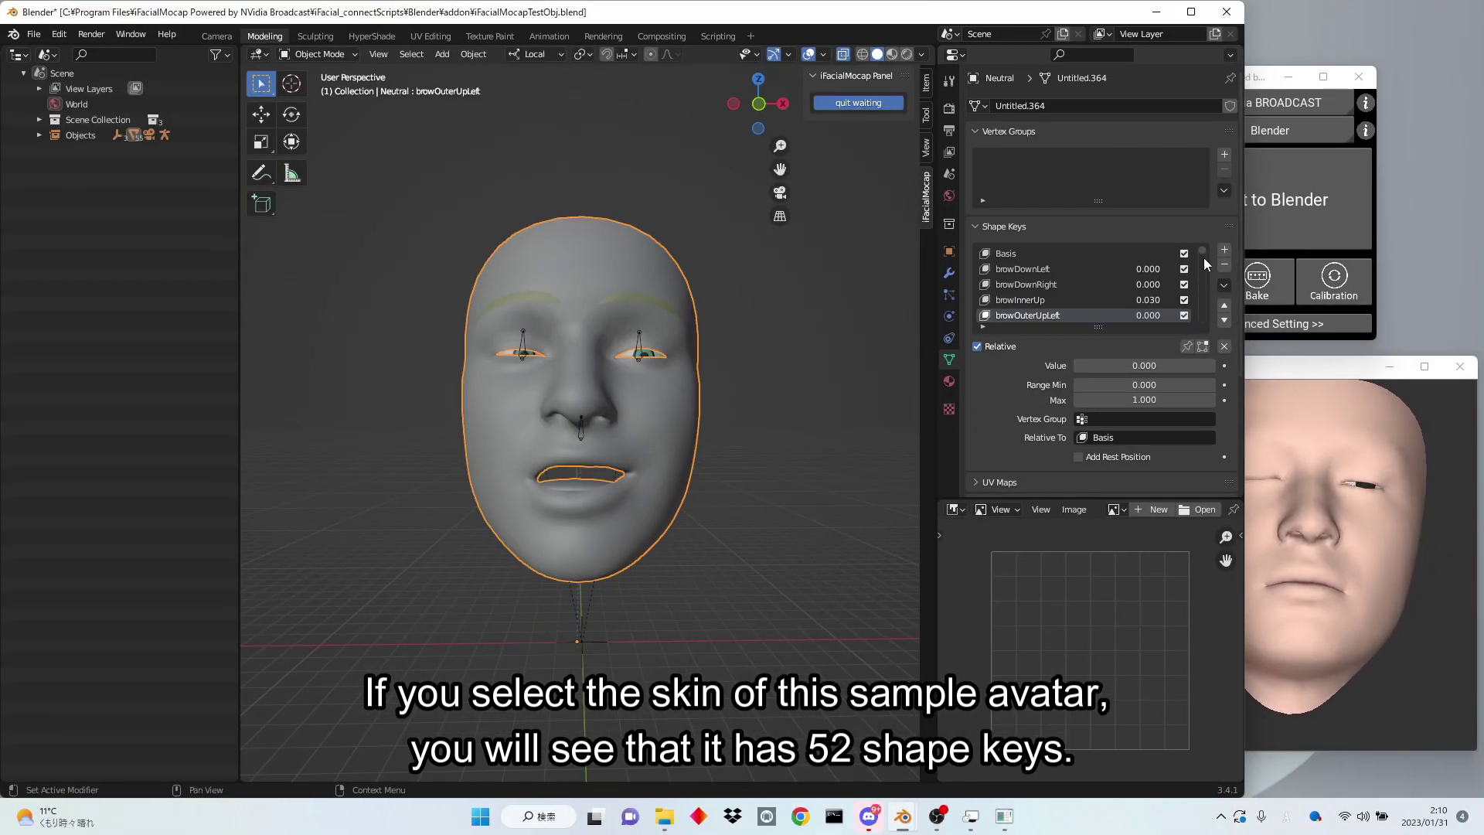
{"action": "left_click_drag", "start_coordinate": [1203, 252], "coordinate": [1203, 332]}
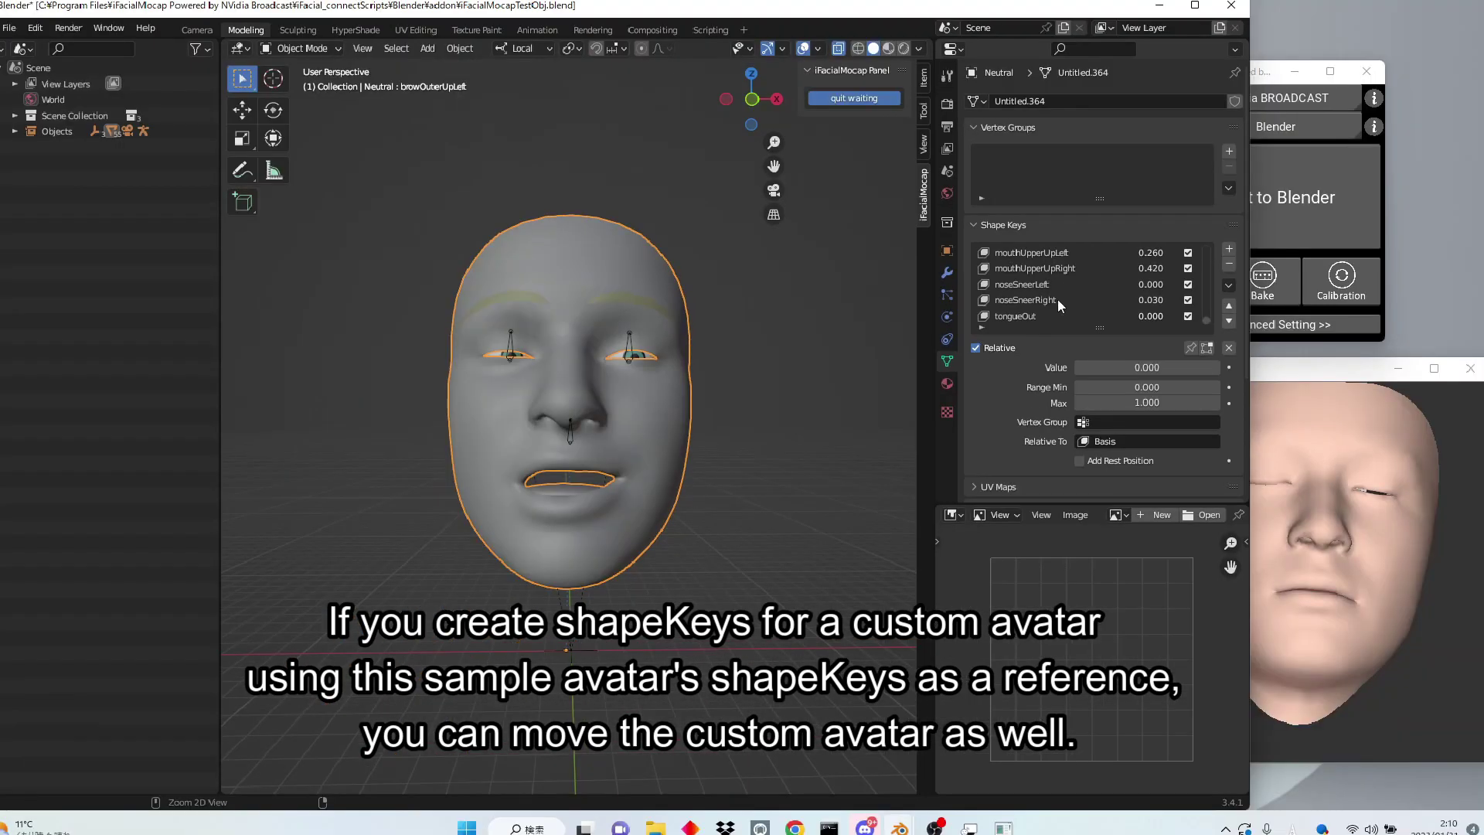
- Select the jawOpen shape key and raise its value to 1.000 to open the mouth
{"action": "left_click", "coordinate": [1074, 275]}
{"action": "scroll", "coordinate": [1074, 276], "scroll_direction": "up", "scroll_amount": 4}
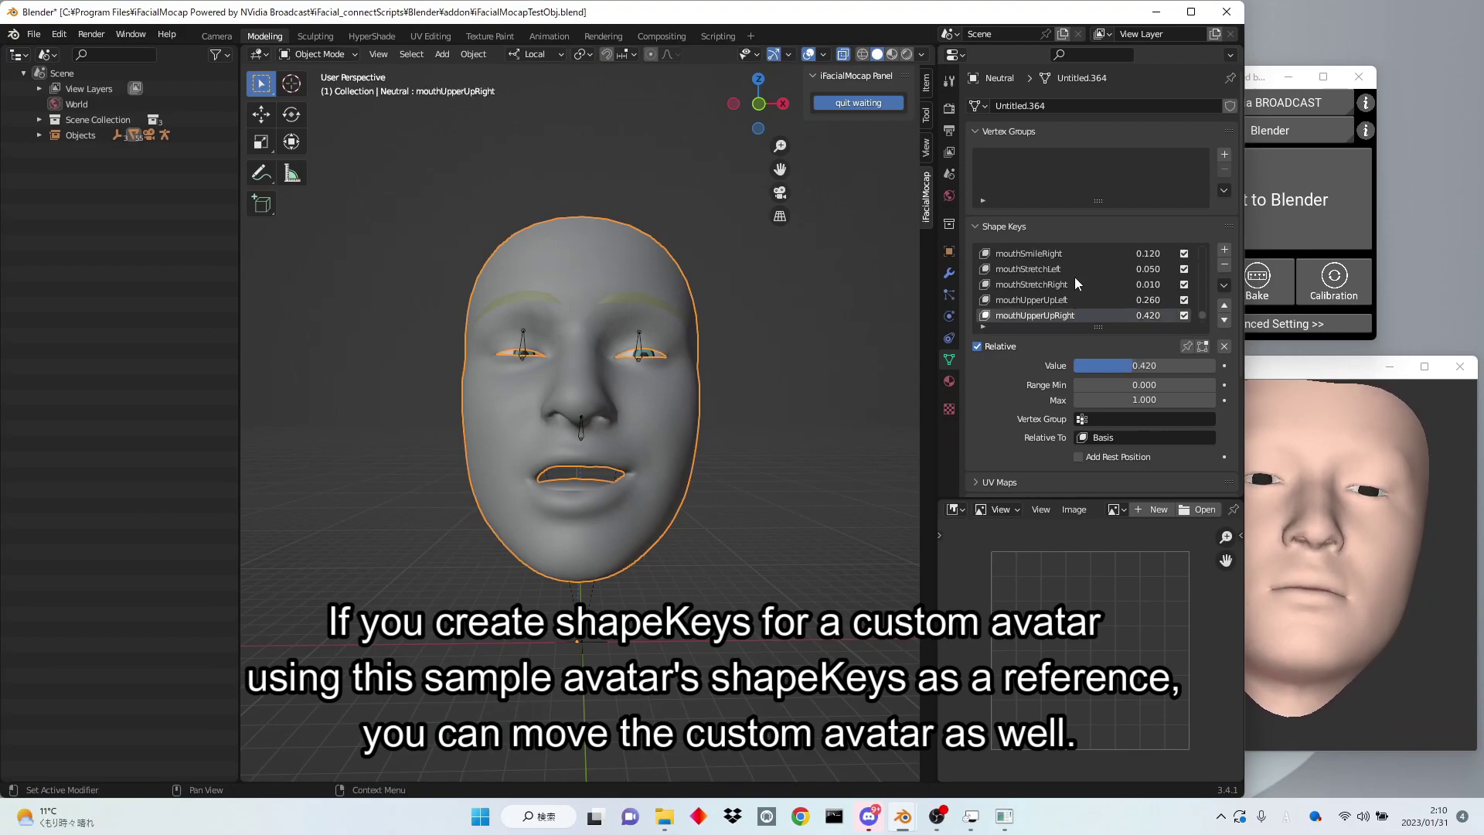
{"action": "scroll", "coordinate": [1090, 281], "scroll_direction": "up", "scroll_amount": 10}
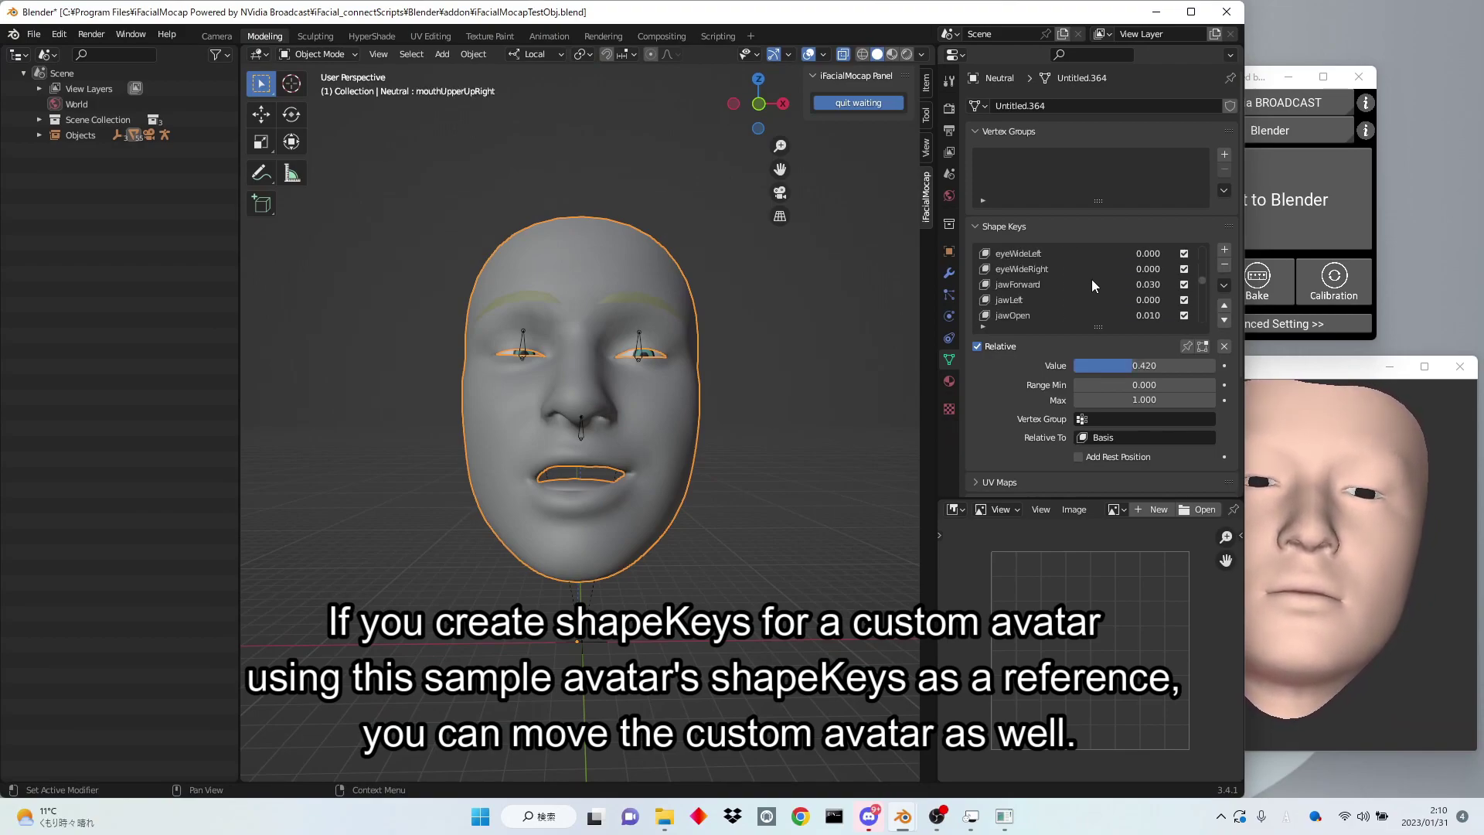
{"action": "left_click", "coordinate": [1046, 314]}
{"action": "left_click_drag", "start_coordinate": [1111, 363], "coordinate": [1219, 370]}
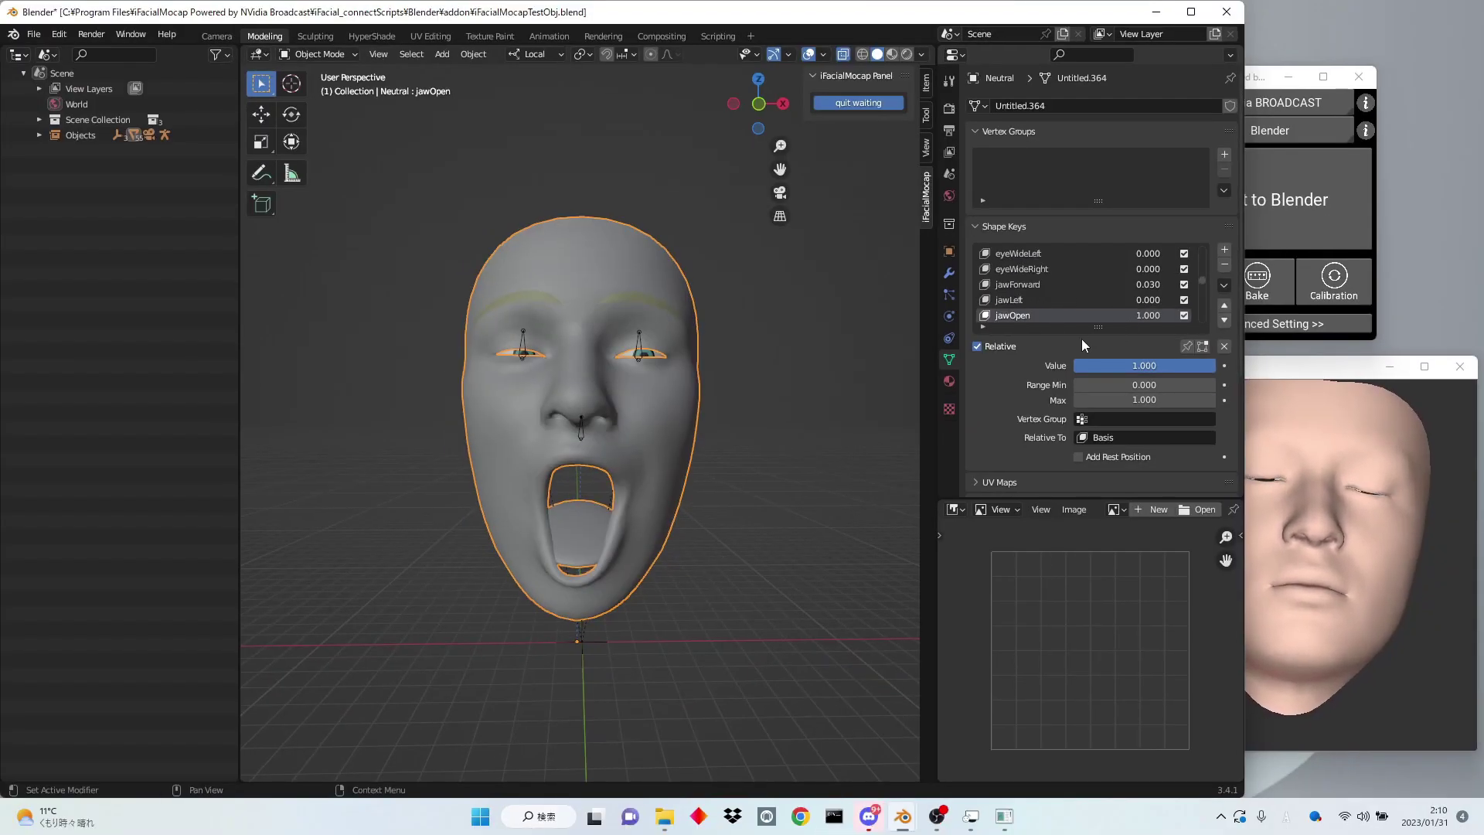
- Add two shape keys, Basis and Key 1, to the cube in Object Data properties
{"action": "left_click", "coordinate": [814, 353]}
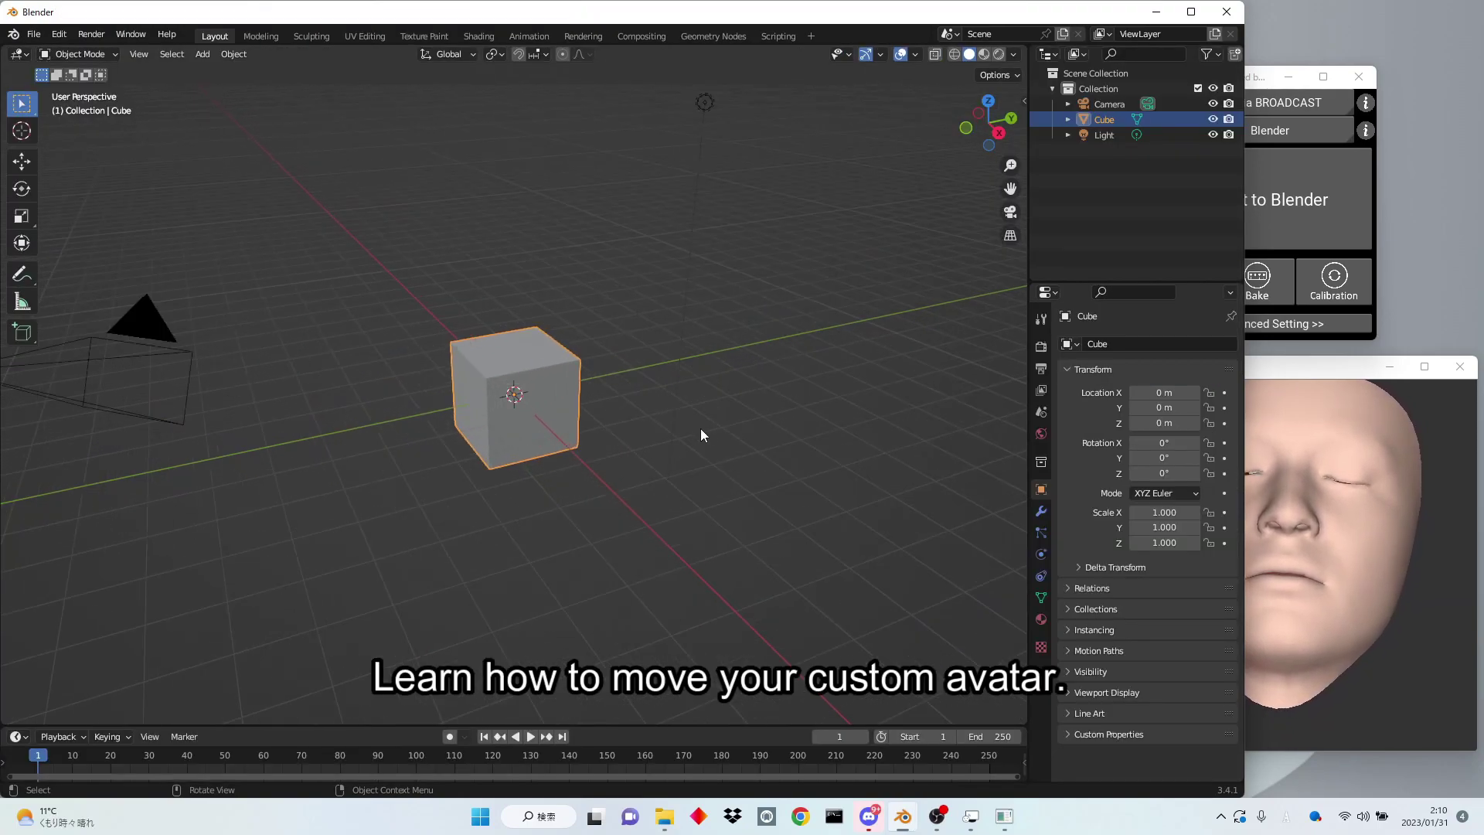
{"action": "middle_click_drag", "start_coordinate": [641, 450], "coordinate": [751, 418]}
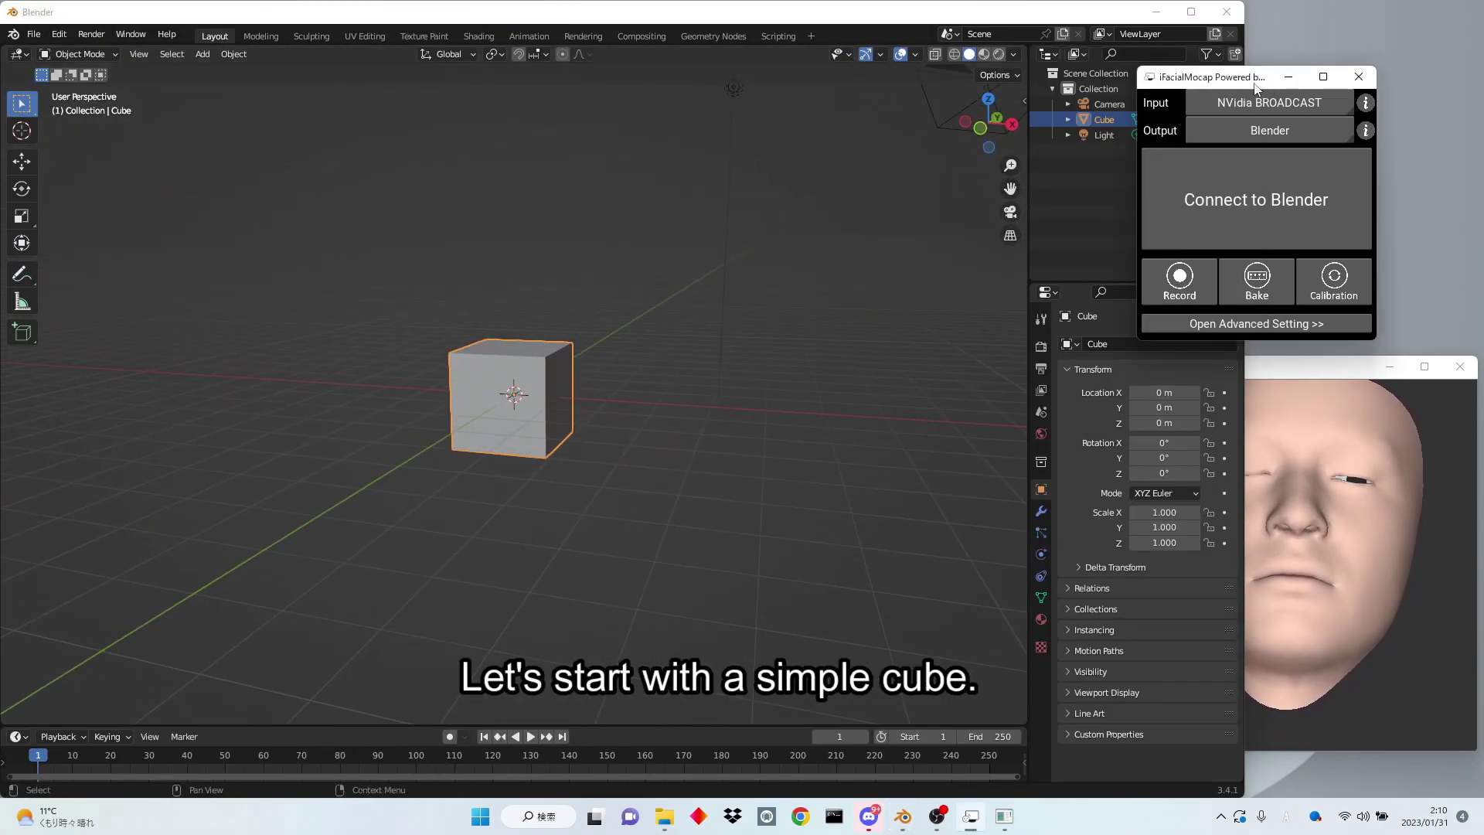
{"action": "left_click", "coordinate": [1041, 597]}
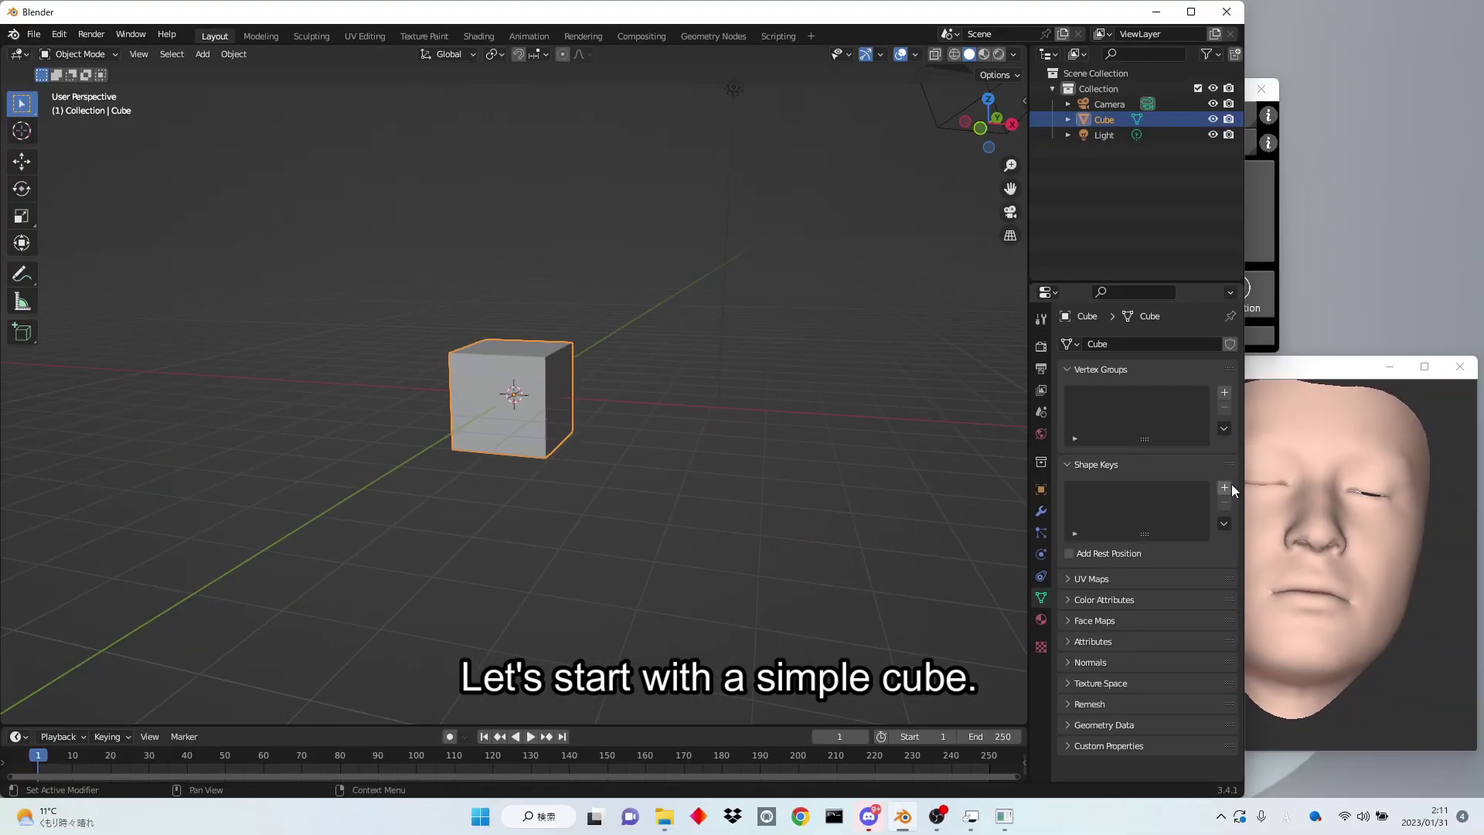
{"action": "left_click", "coordinate": [1224, 488]}
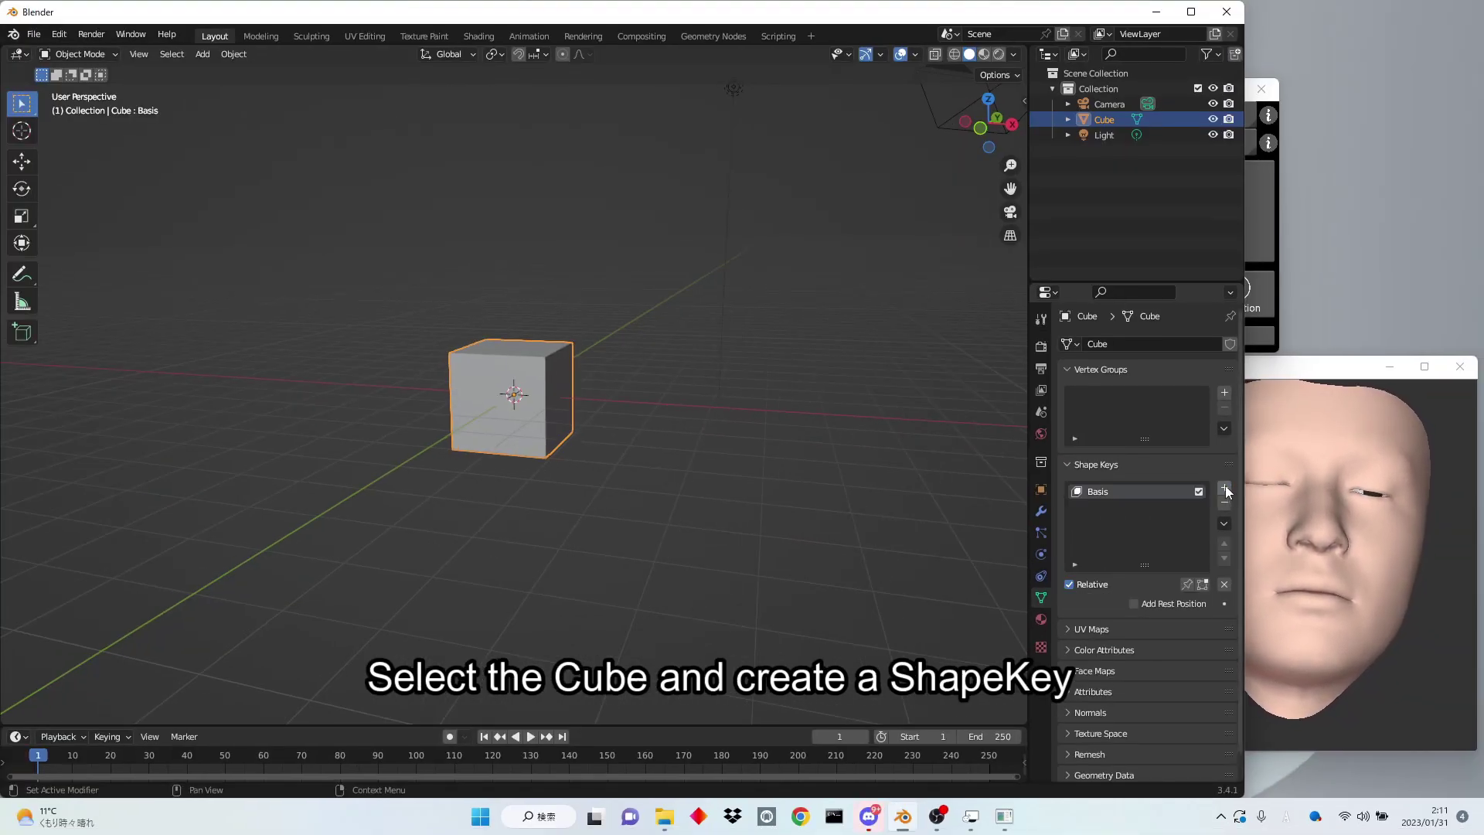
{"action": "left_click", "coordinate": [1224, 488]}
- Rename shape key Key 1 to jawOpen
{"action": "double_click", "coordinate": [1121, 513]}
{"action": "type", "text": "jawOpen"}
{"action": "key", "text": "Return"}
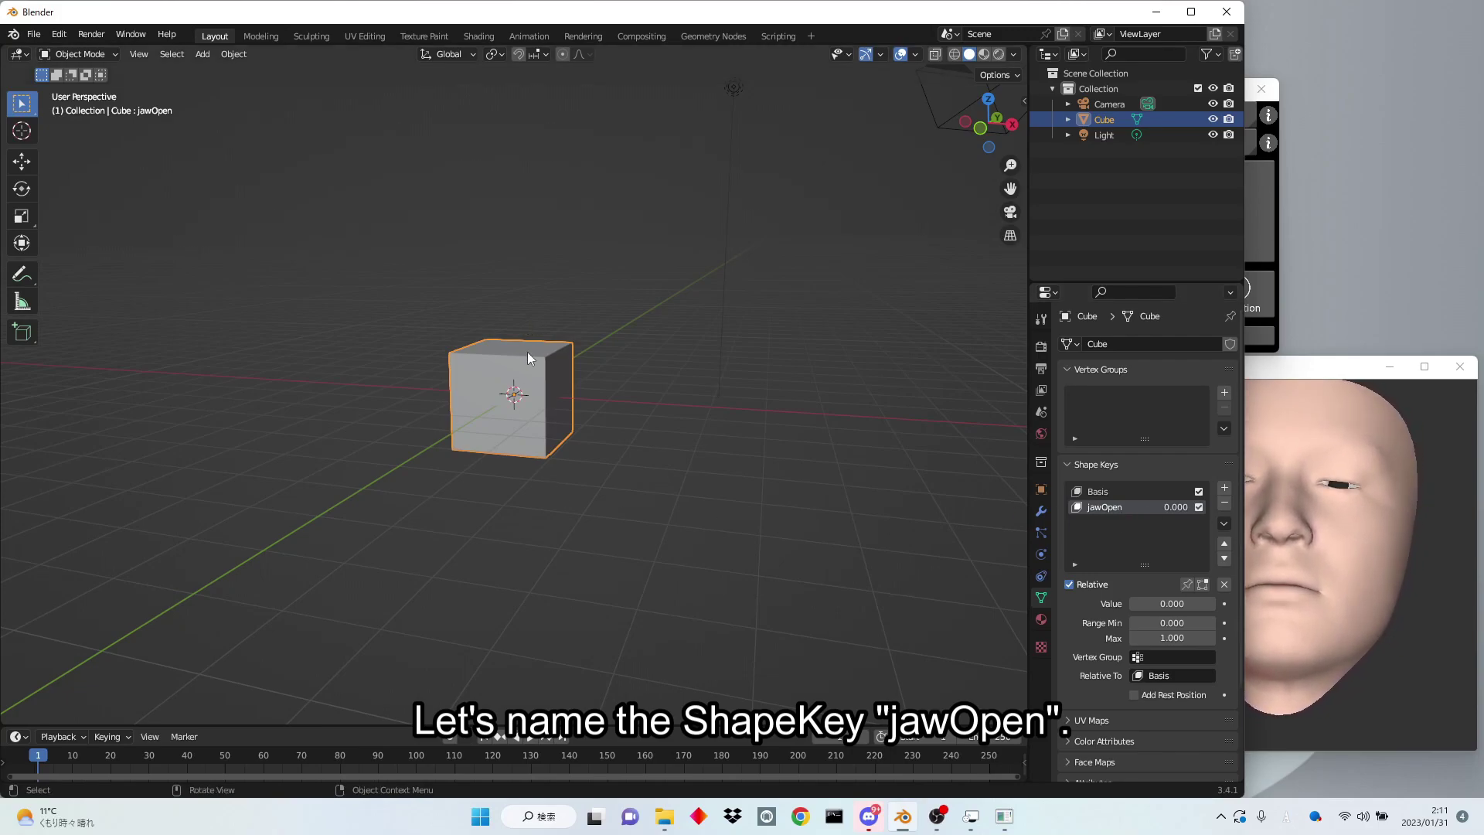
- In Edit Mode, select the cube's bottom vertices and pull them down to stretch it
{"action": "left_click", "coordinate": [78, 54]}
{"action": "left_click", "coordinate": [81, 87]}
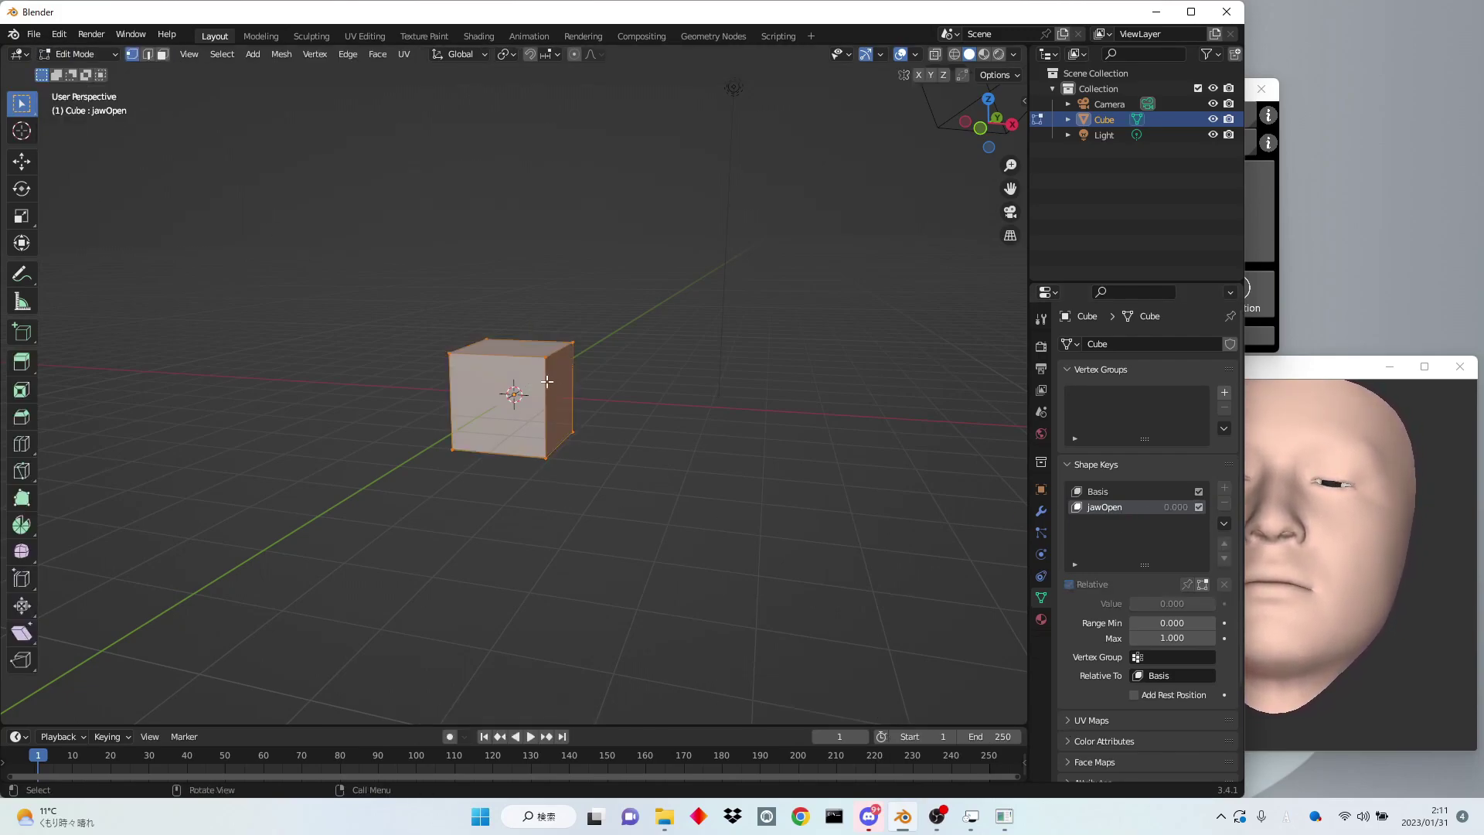
{"action": "left_click", "coordinate": [21, 160]}
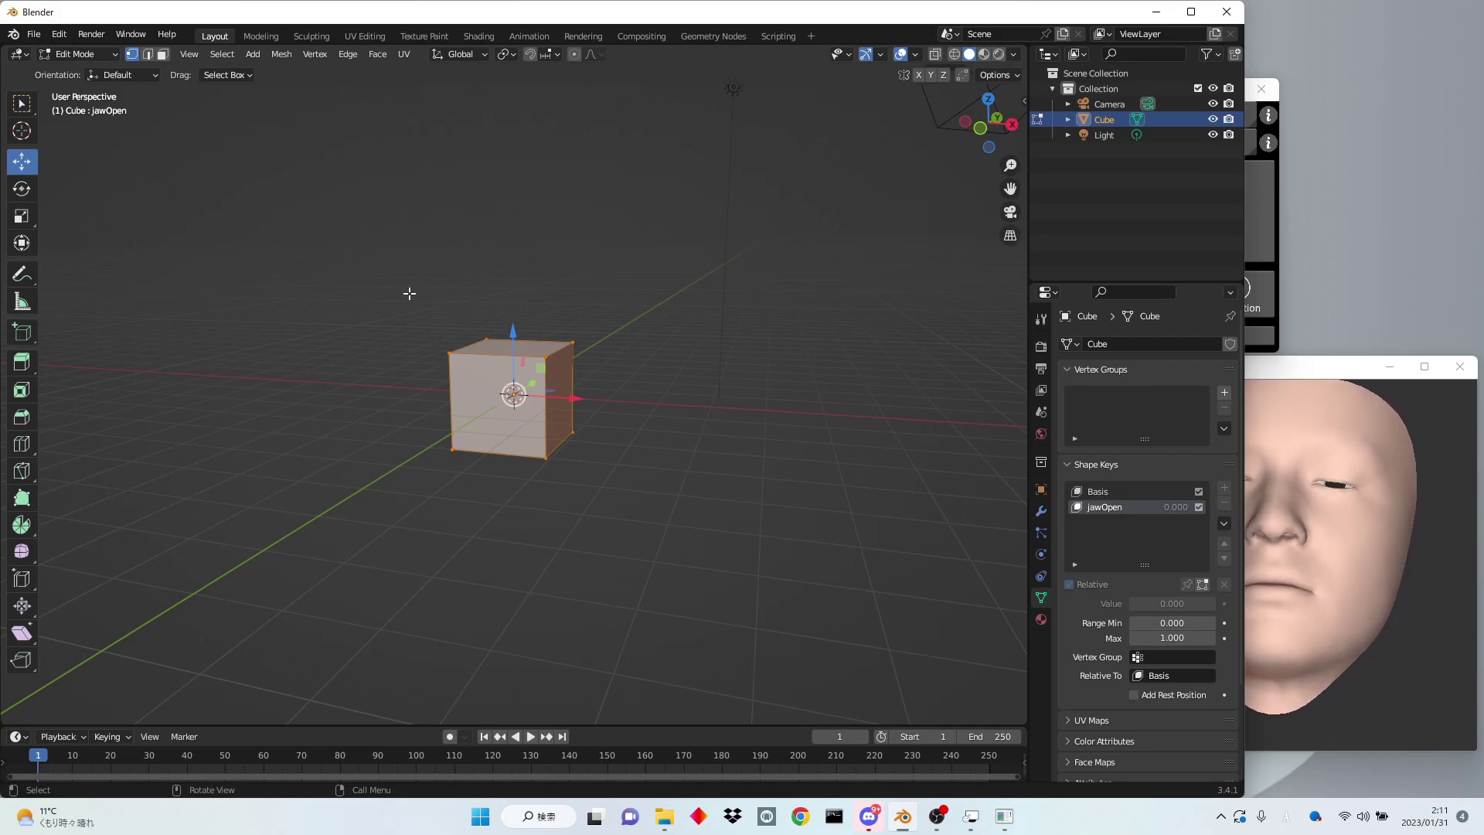
{"action": "left_click_drag", "start_coordinate": [391, 420], "coordinate": [633, 530]}
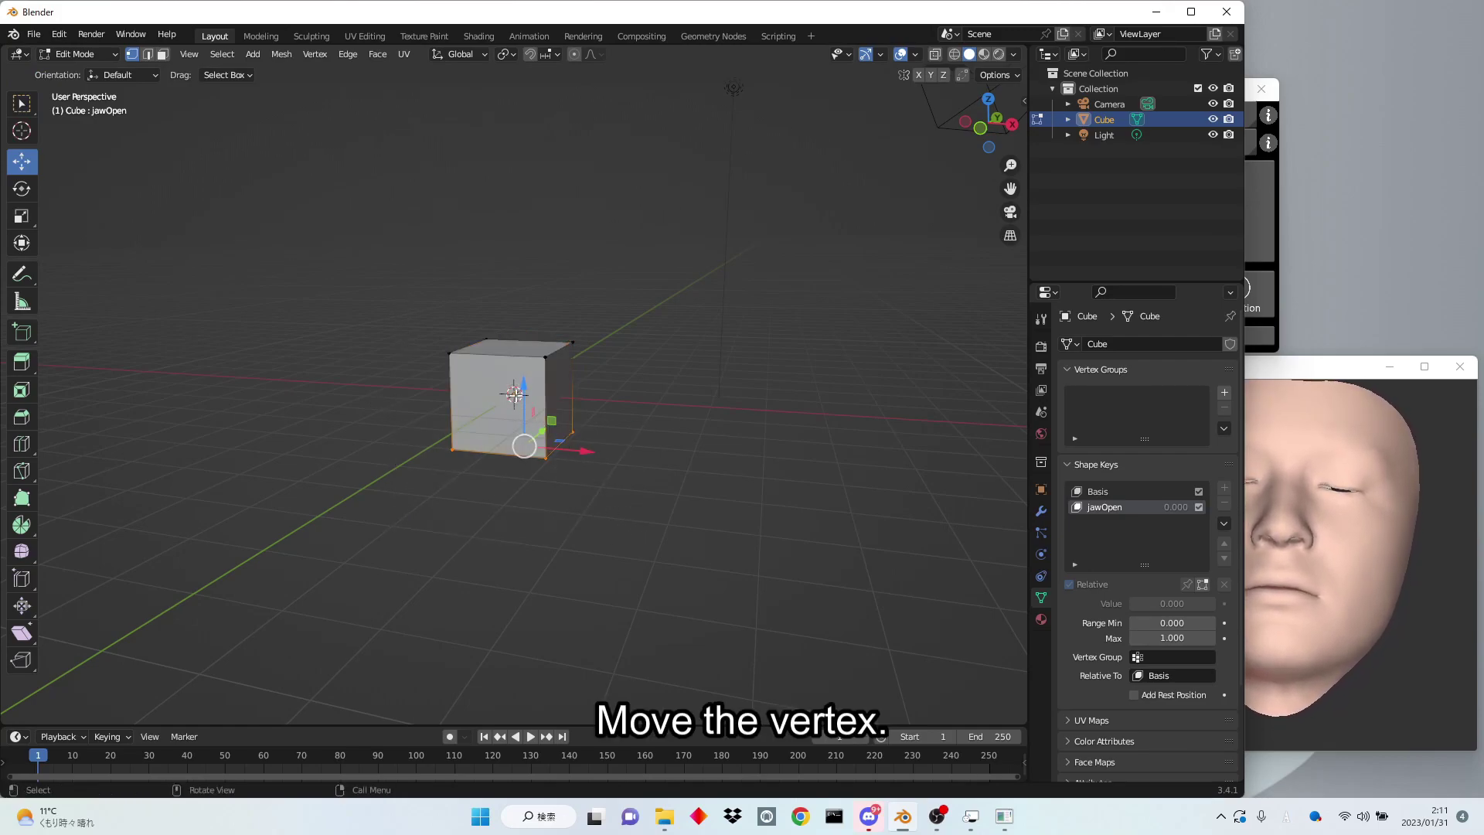
{"action": "left_click_drag", "start_coordinate": [517, 394], "coordinate": [525, 576]}
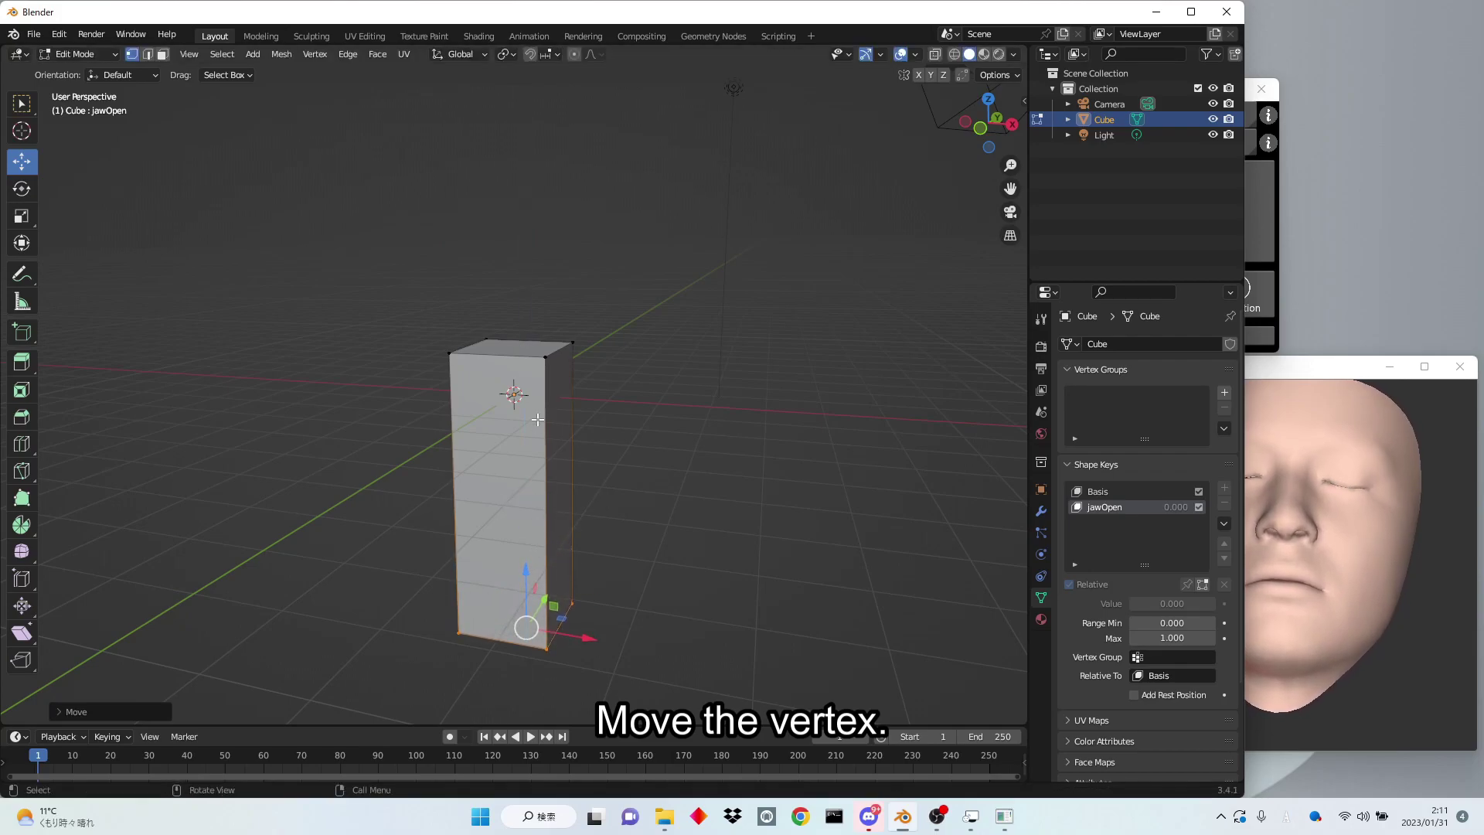
- Back in Object Mode, slide jawOpen from 0 to 1 and back to 0
{"action": "left_click", "coordinate": [80, 56]}
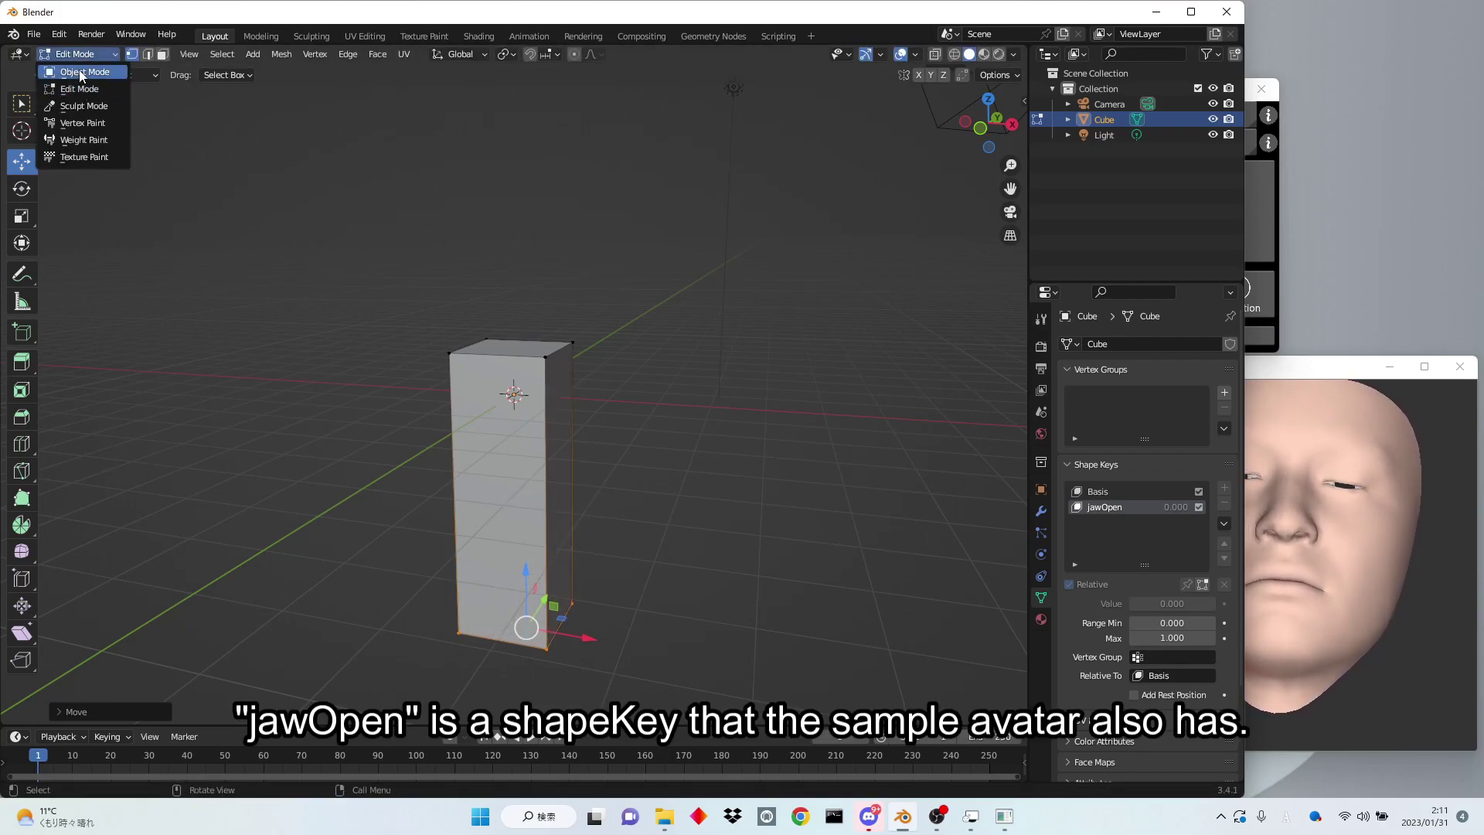
{"action": "left_click", "coordinate": [80, 72]}
{"action": "left_click", "coordinate": [762, 382]}
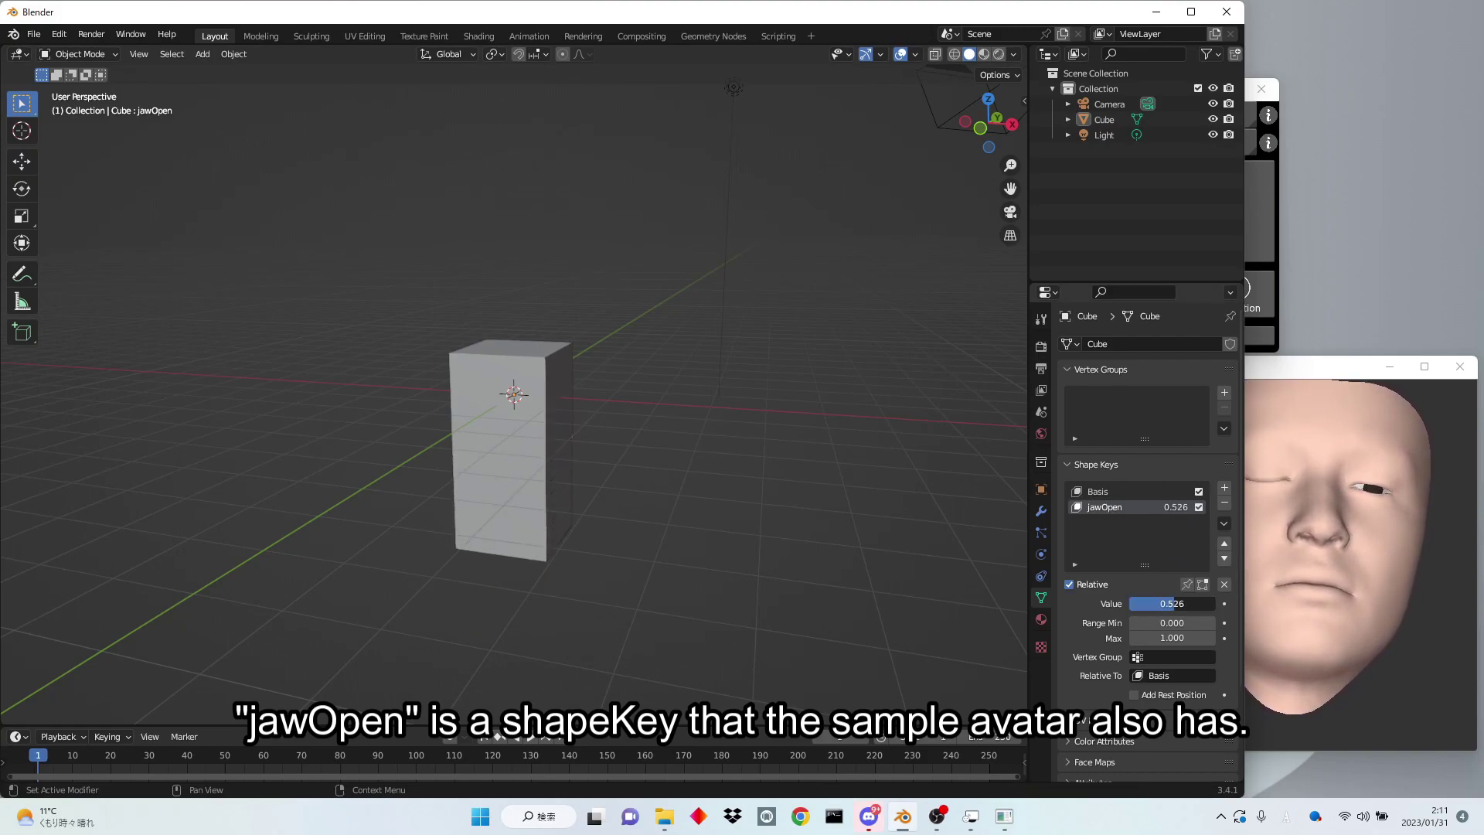
{"action": "left_click_drag", "start_coordinate": [1172, 603], "coordinate": [1129, 604]}
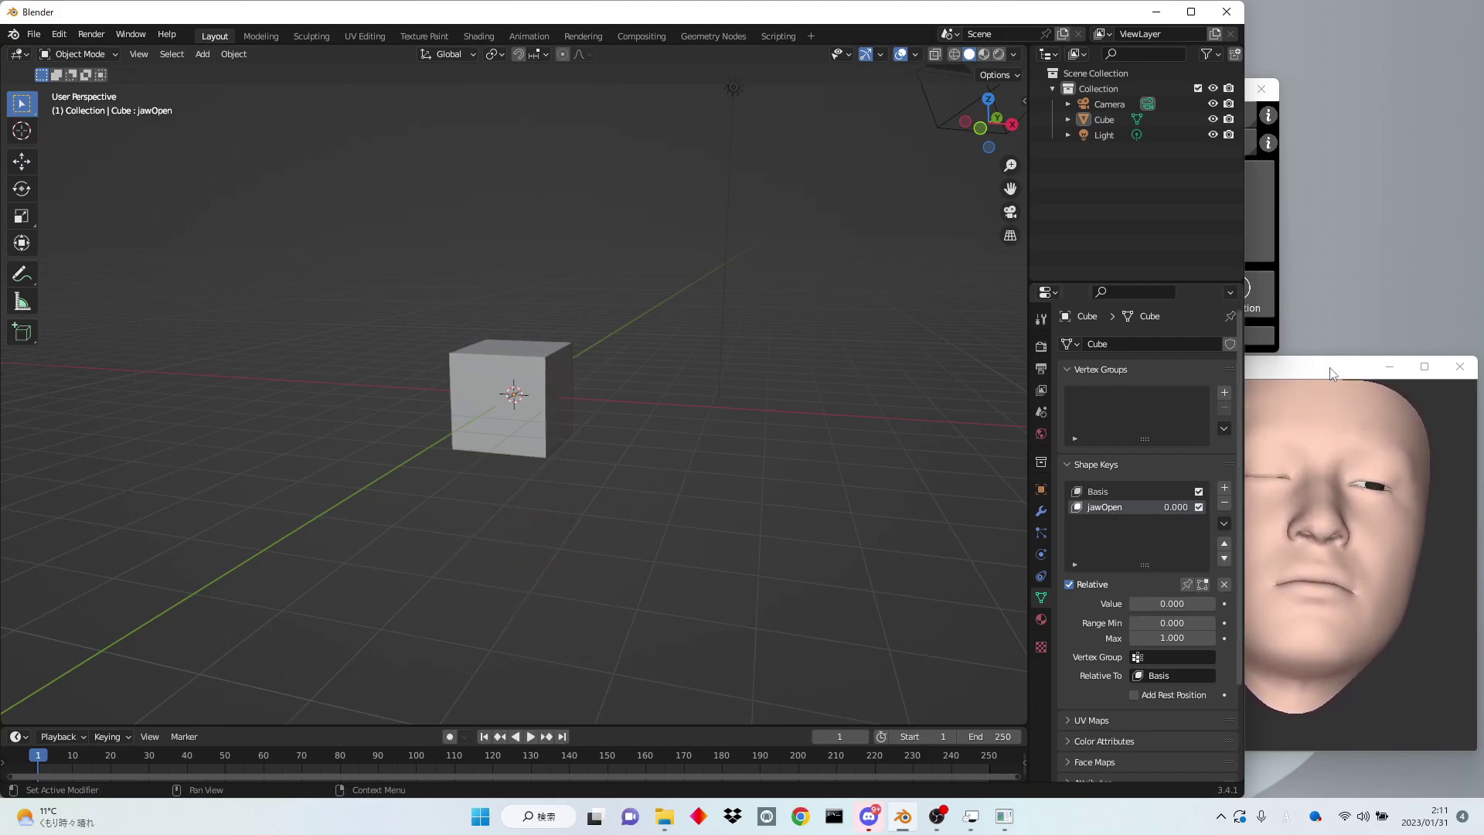
- Select the Cube and change iFacialMocap's FaceObjectsName from Neutral to Cube
{"action": "left_click", "coordinate": [563, 374]}
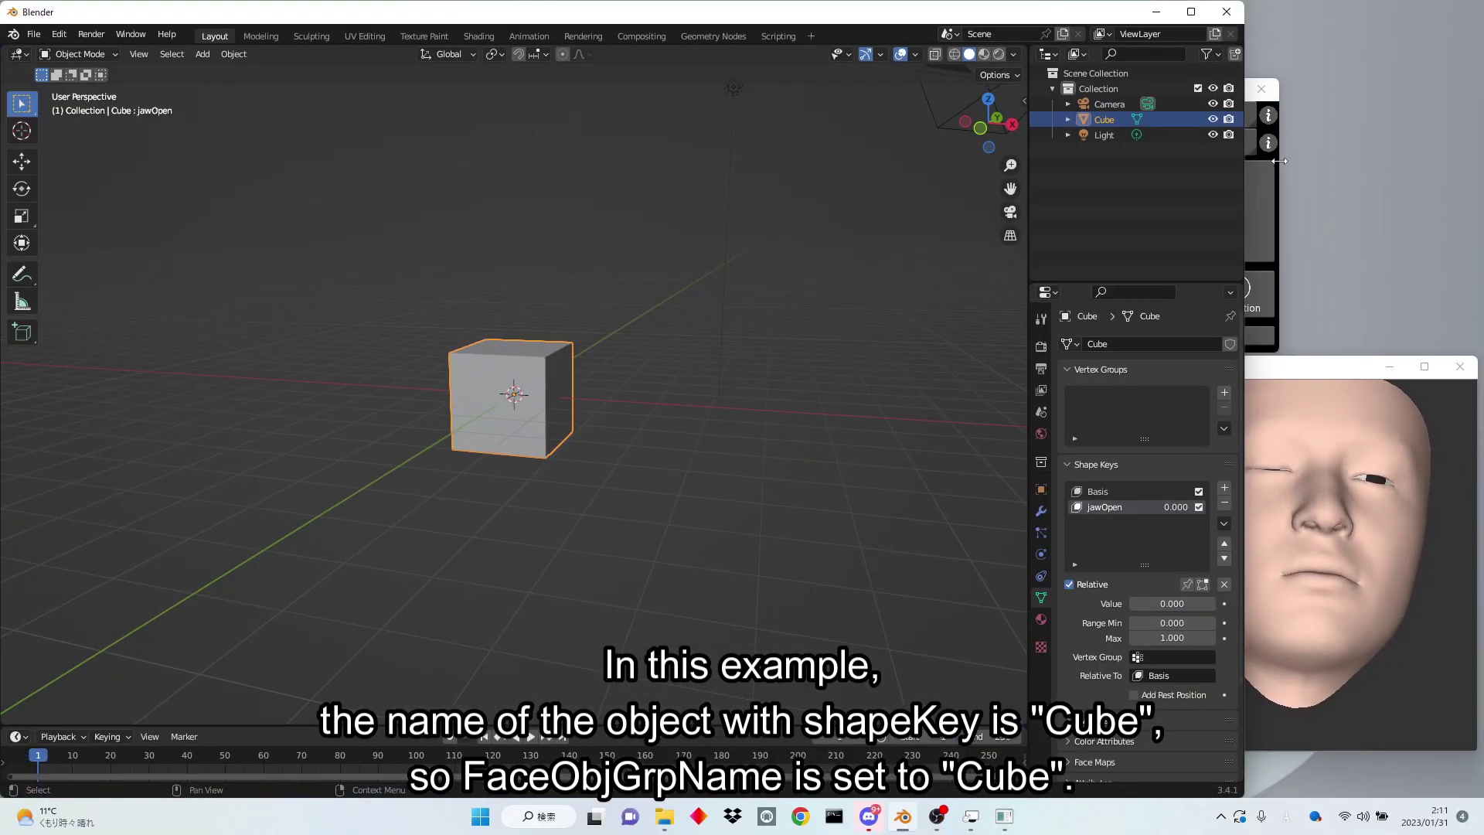
{"action": "left_click", "coordinate": [1280, 161]}
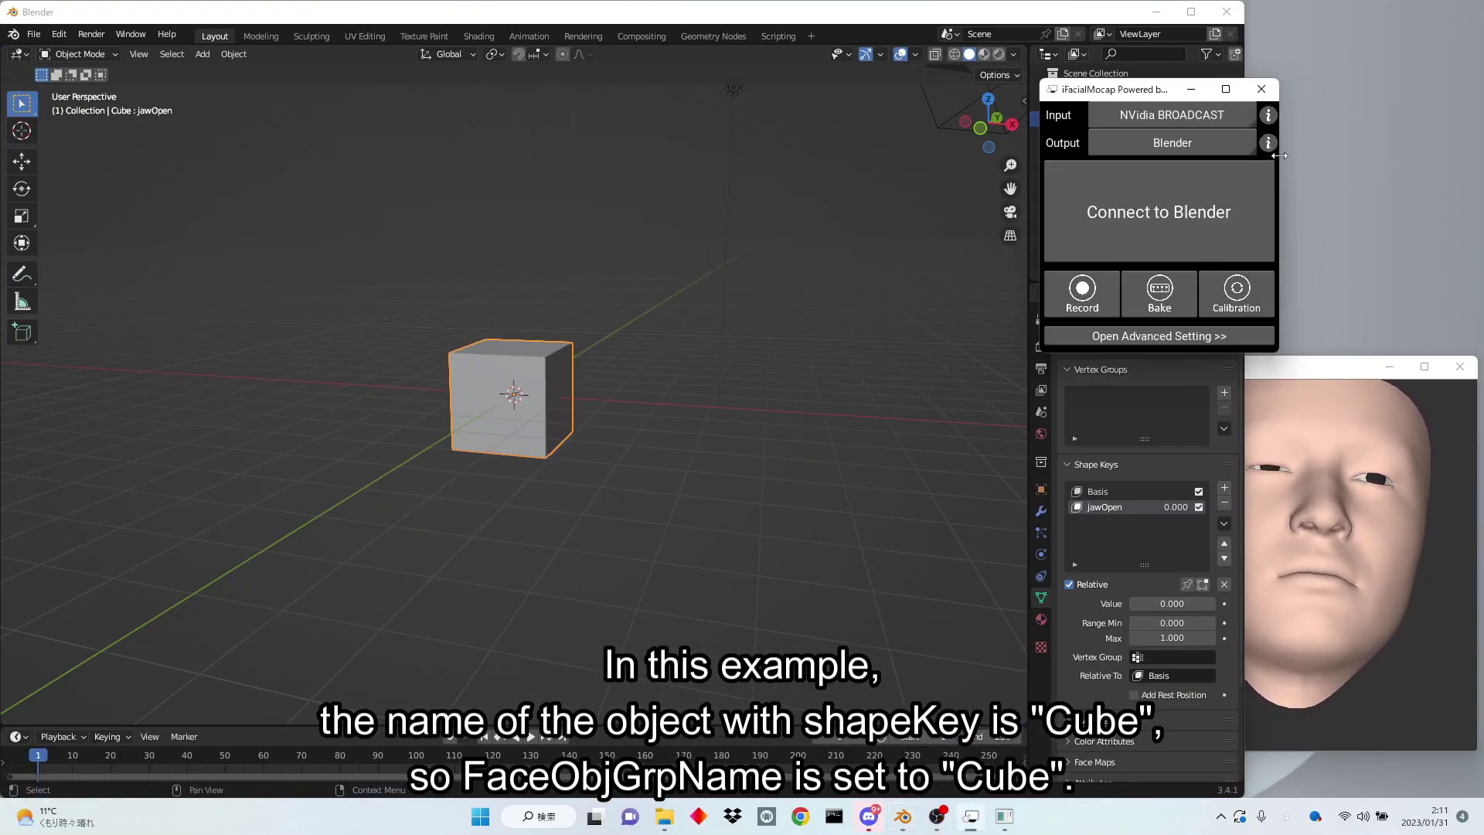
{"action": "left_click", "coordinate": [1210, 336]}
{"action": "left_click_drag", "start_coordinate": [1279, 97], "coordinate": [1150, 95]}
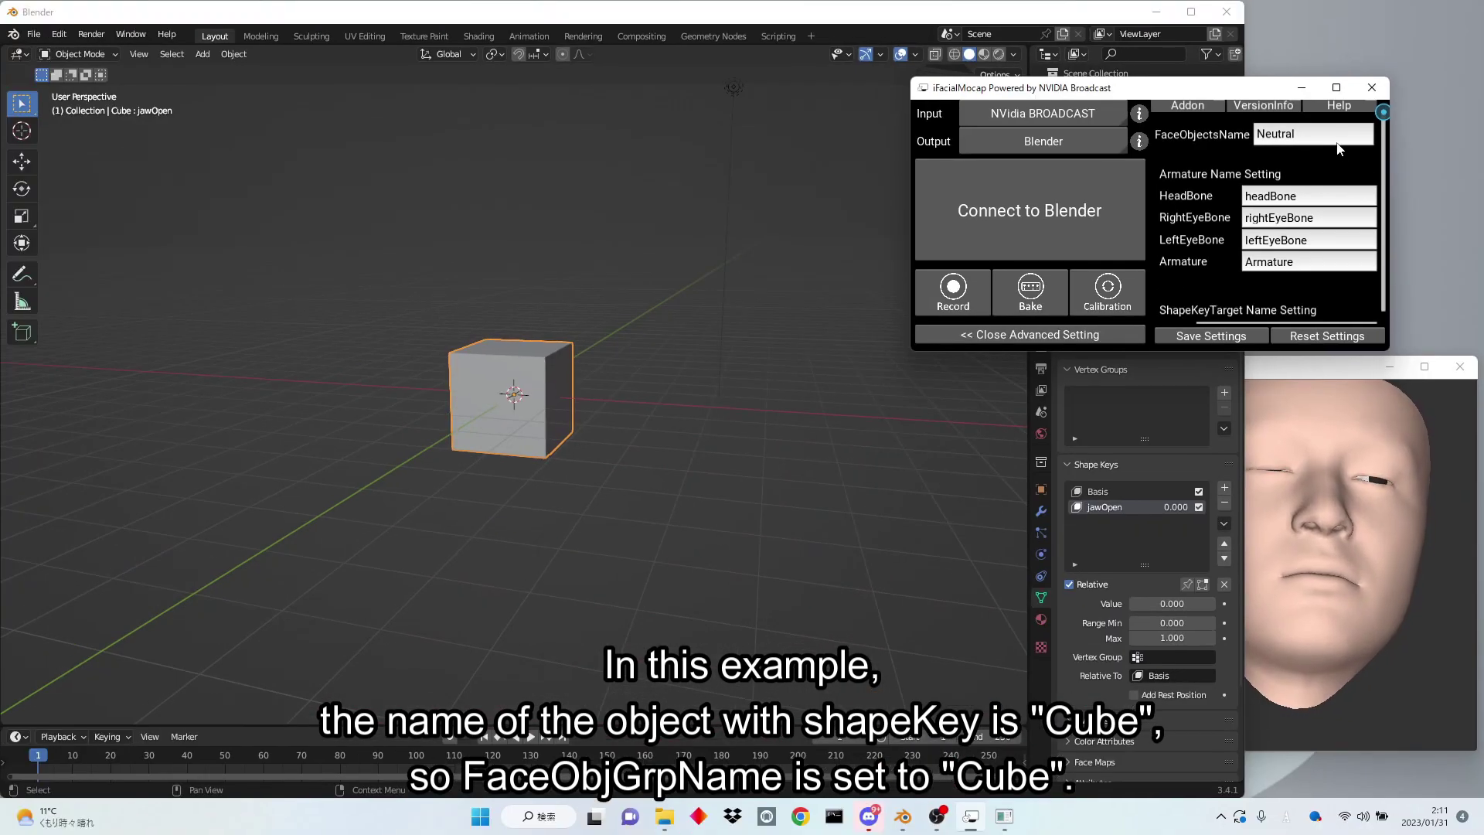
{"action": "double_click", "coordinate": [1338, 142]}
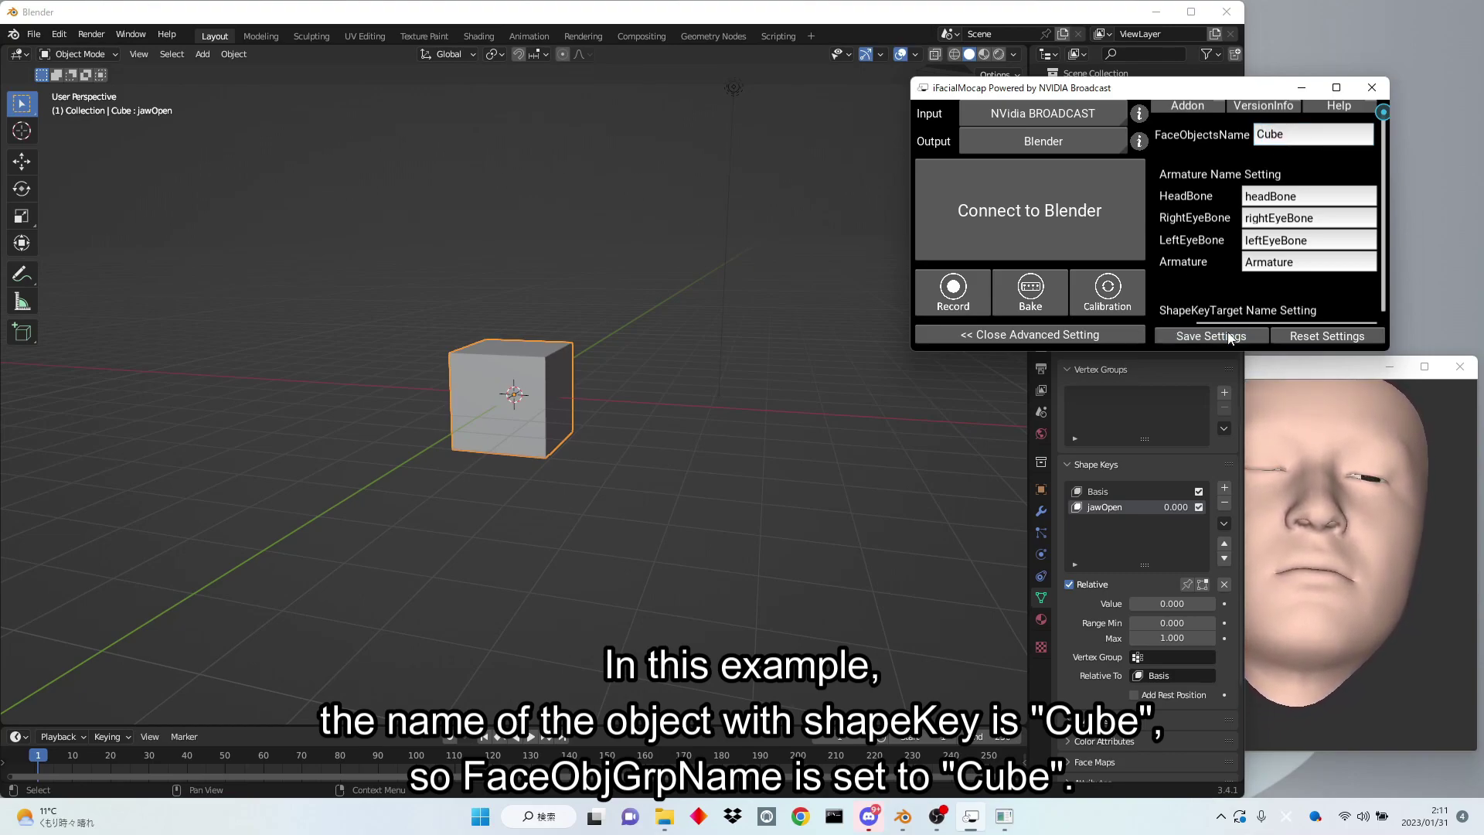
{"action": "left_click", "coordinate": [1082, 336]}
{"action": "left_click_drag", "start_coordinate": [1030, 83], "coordinate": [1286, 78]}
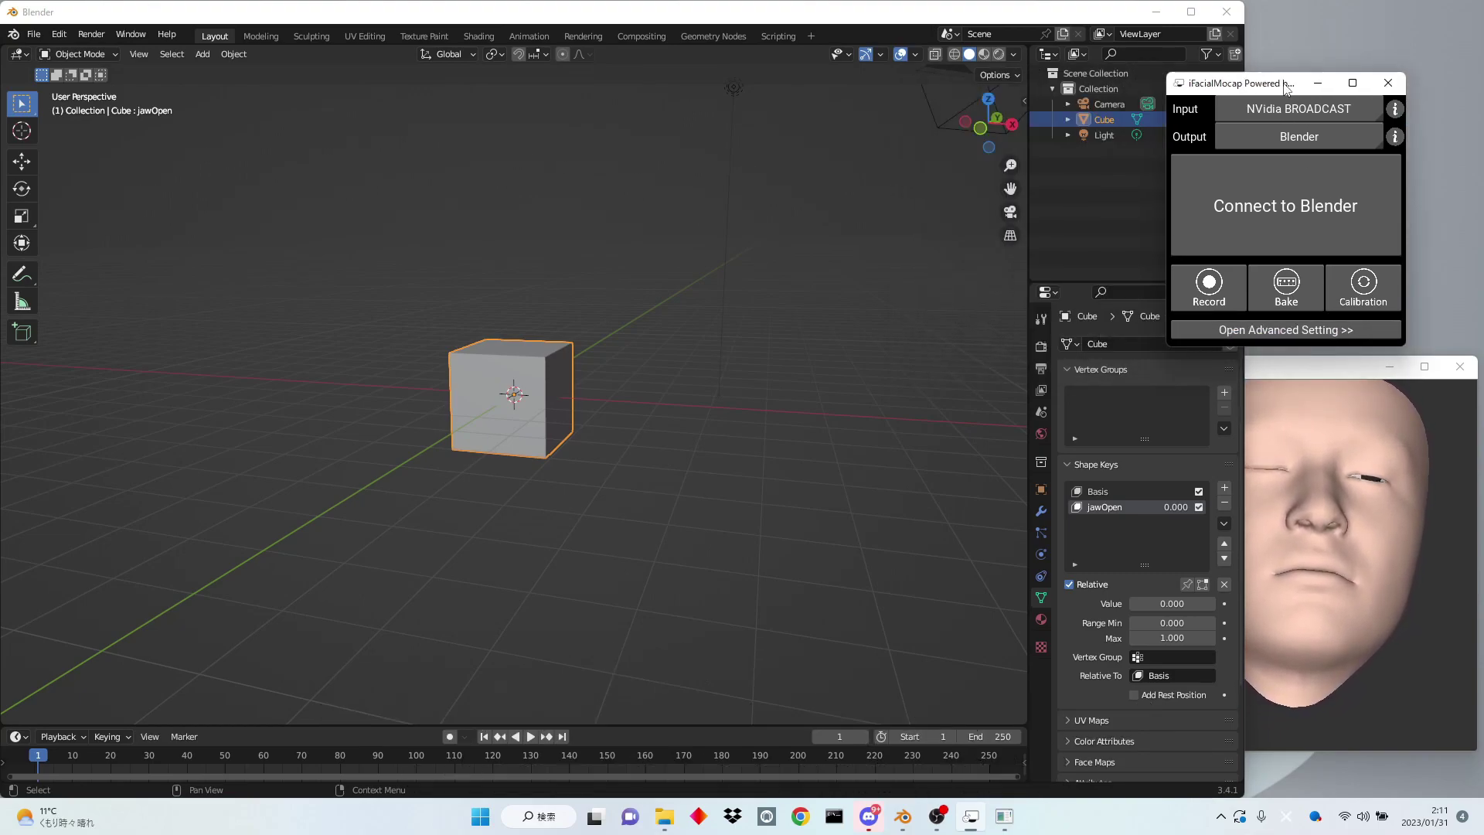
- Show the iFacialMocap sidebar panel and set Blender waiting for a tracking connection
{"action": "left_click", "coordinate": [778, 214]}
{"action": "key", "text": "n"}
{"action": "left_click", "coordinate": [1018, 216]}
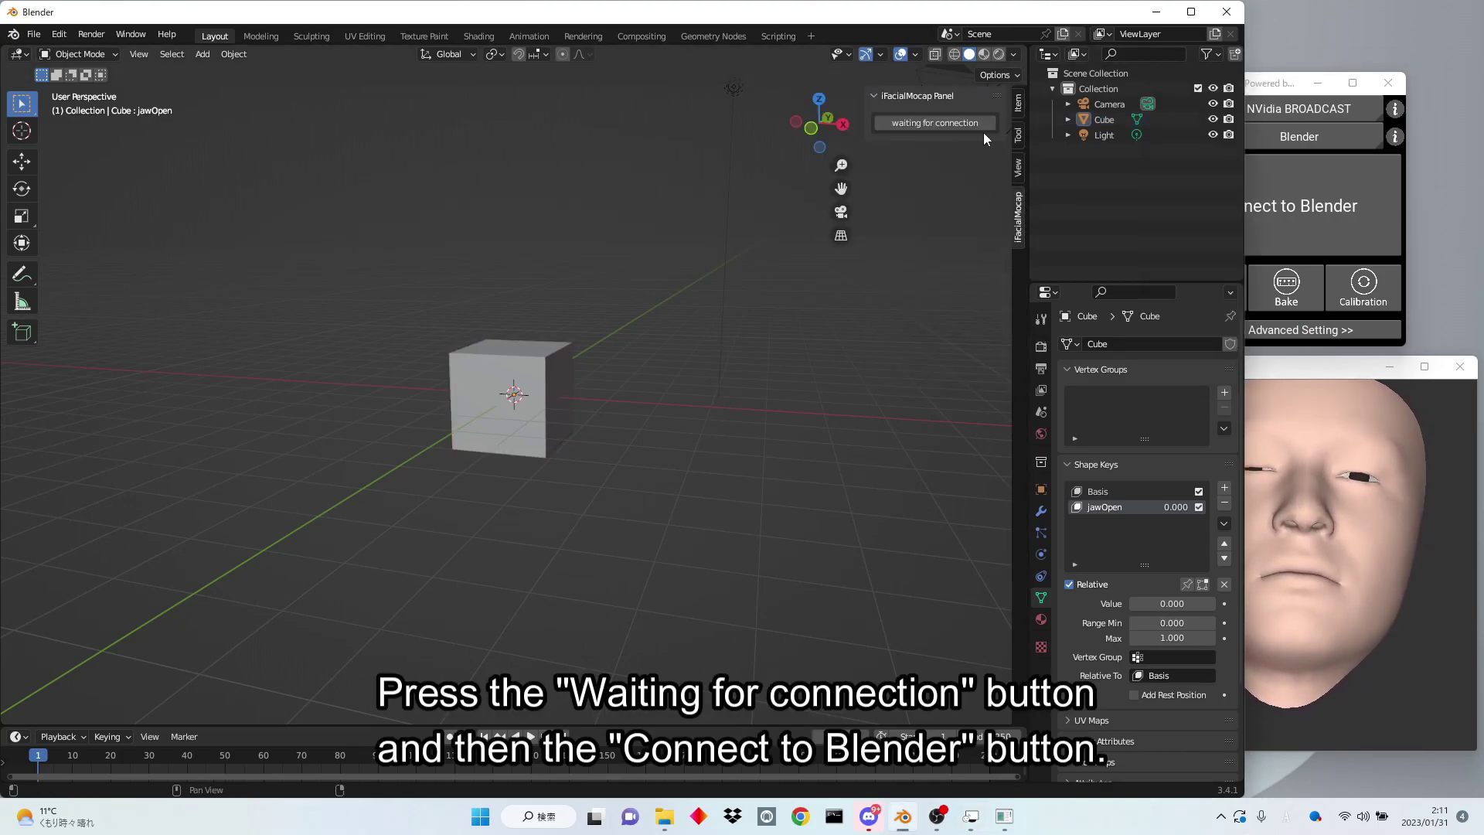
{"action": "left_click", "coordinate": [980, 125]}
- Connect iFacialMocap so mouth tracking stretches the cube live, then disconnect and stop waiting
{"action": "left_click", "coordinate": [1283, 85]}
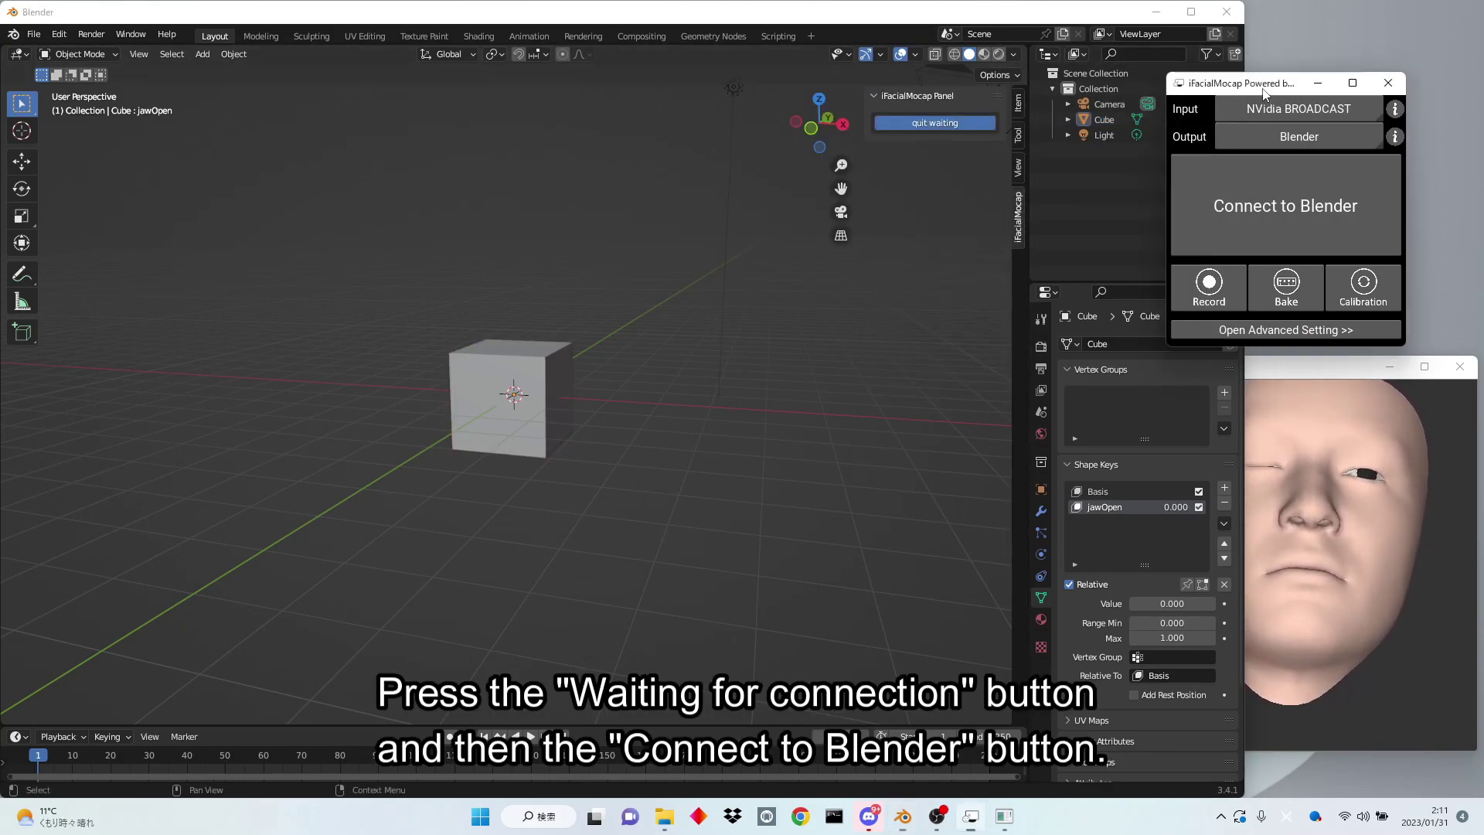
{"action": "left_click_drag", "start_coordinate": [1283, 85], "coordinate": [1232, 45]}
{"action": "left_click", "coordinate": [1236, 170]}
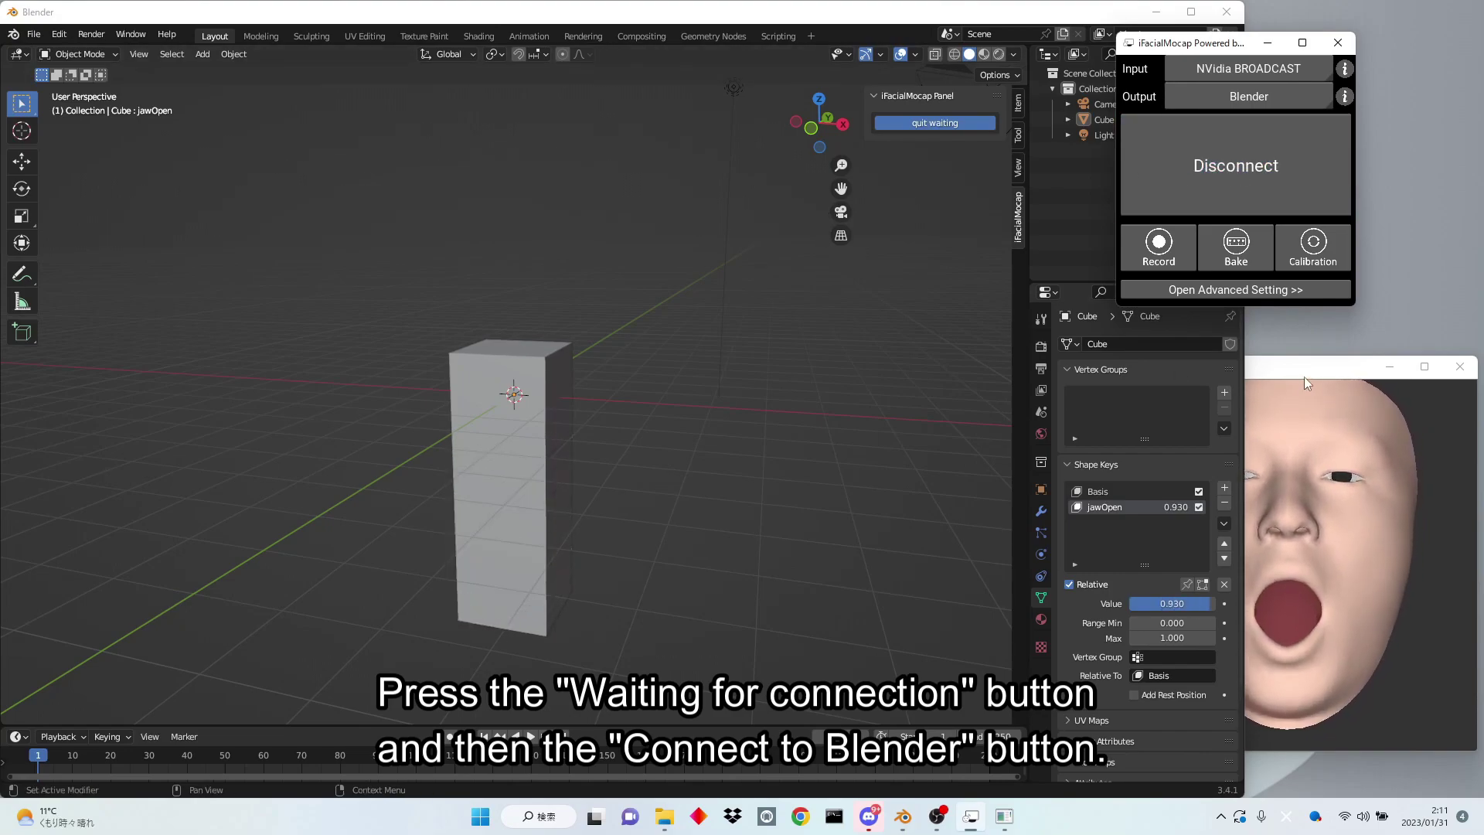
{"action": "left_click_drag", "start_coordinate": [1279, 369], "coordinate": [1140, 310]}
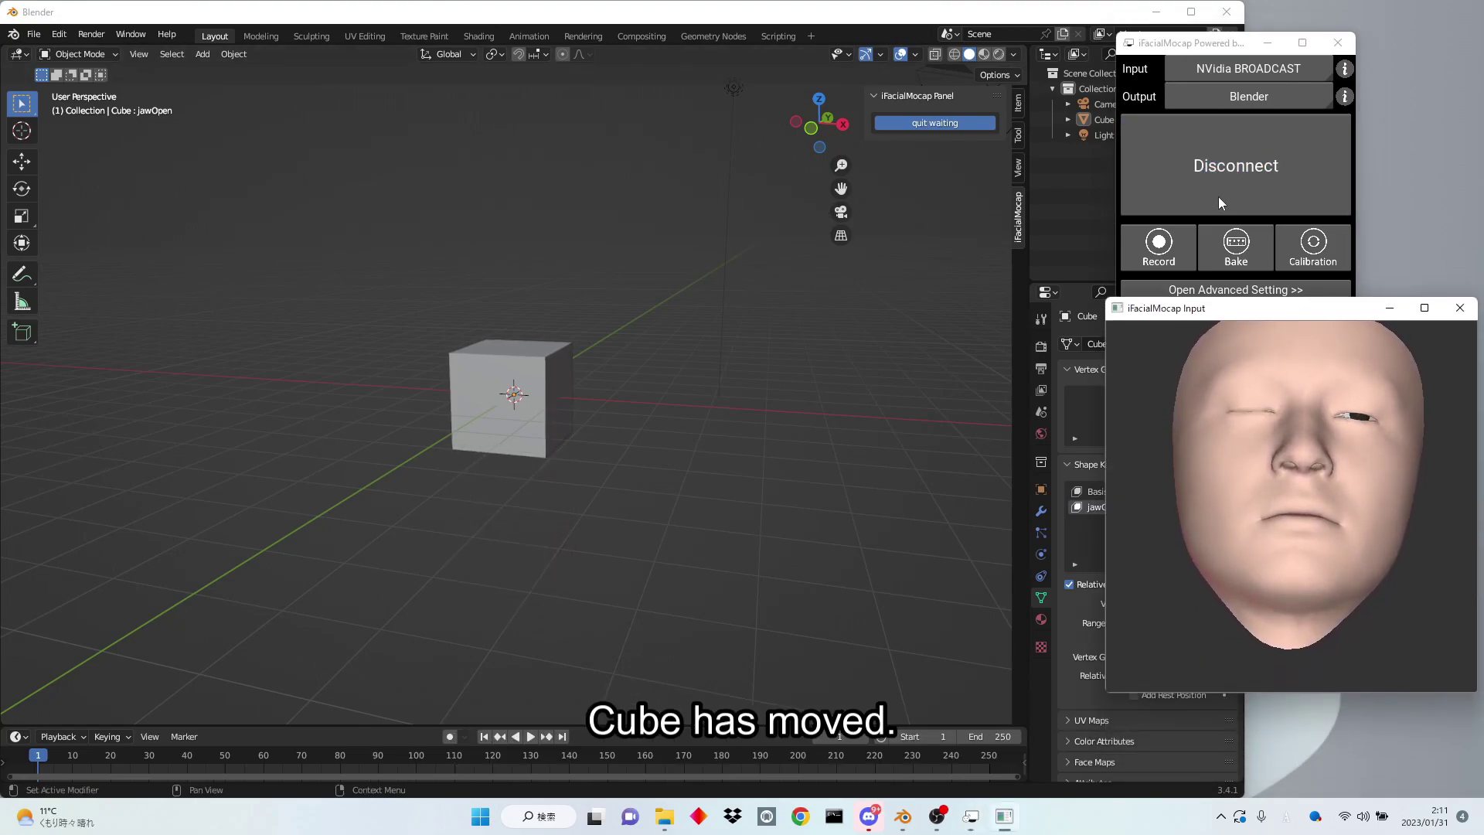
{"action": "left_click", "coordinate": [1161, 179]}
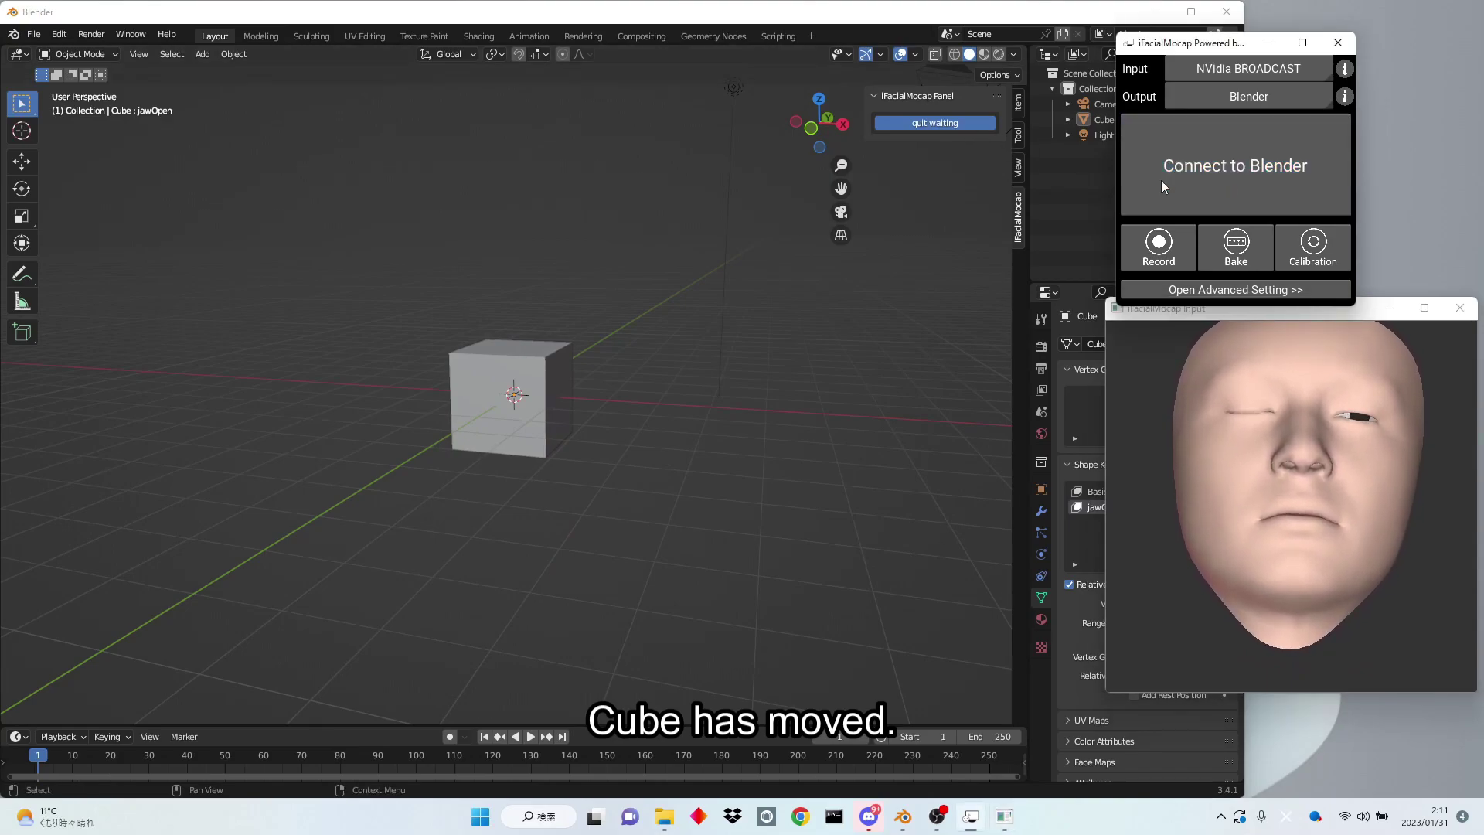
{"action": "left_click", "coordinate": [952, 127]}
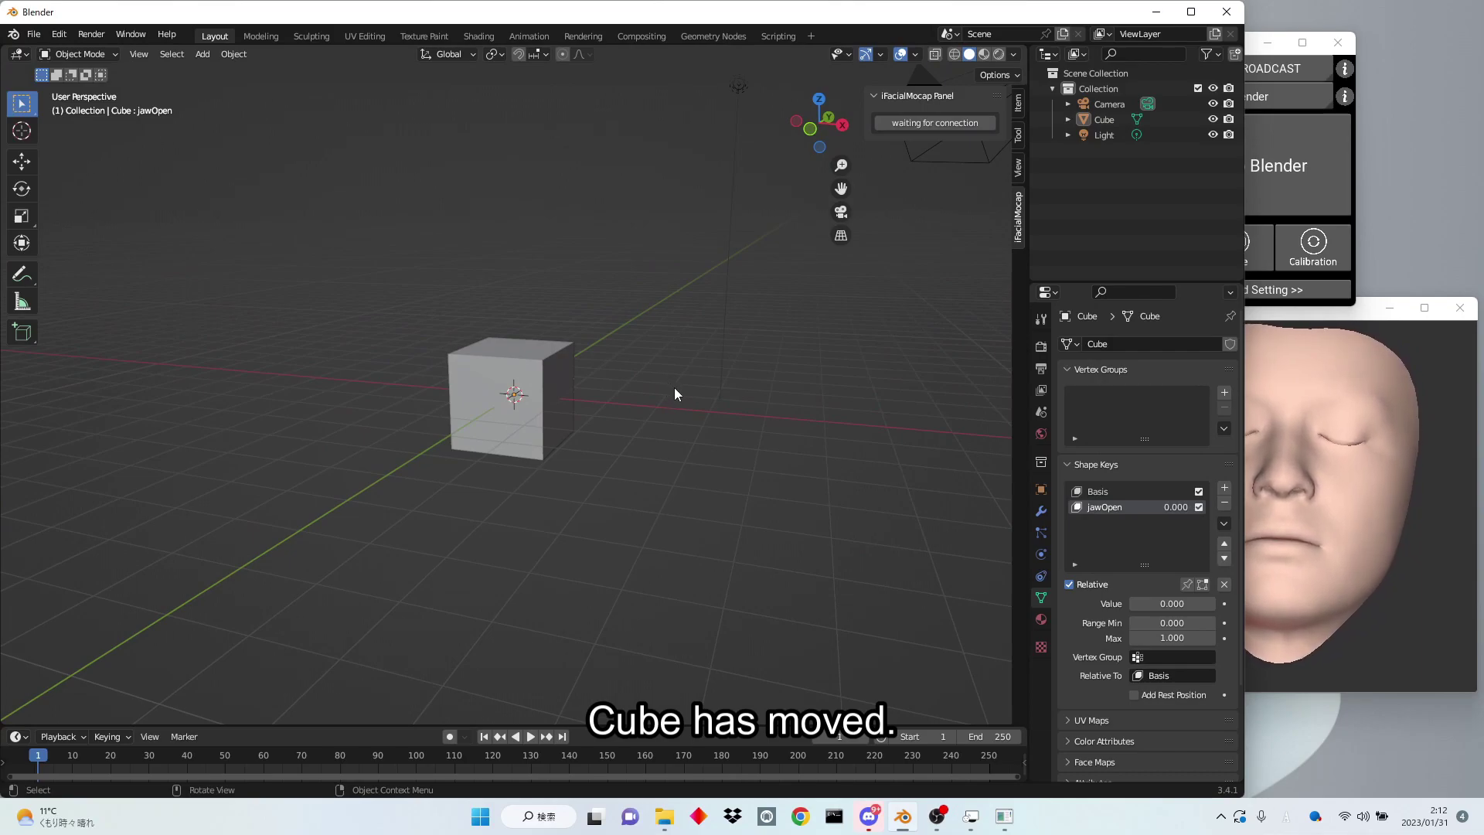
- Add a single-bone armature with Shift+A and expand it in the Outliner to show Bone
{"action": "key", "text": "shift+a"}
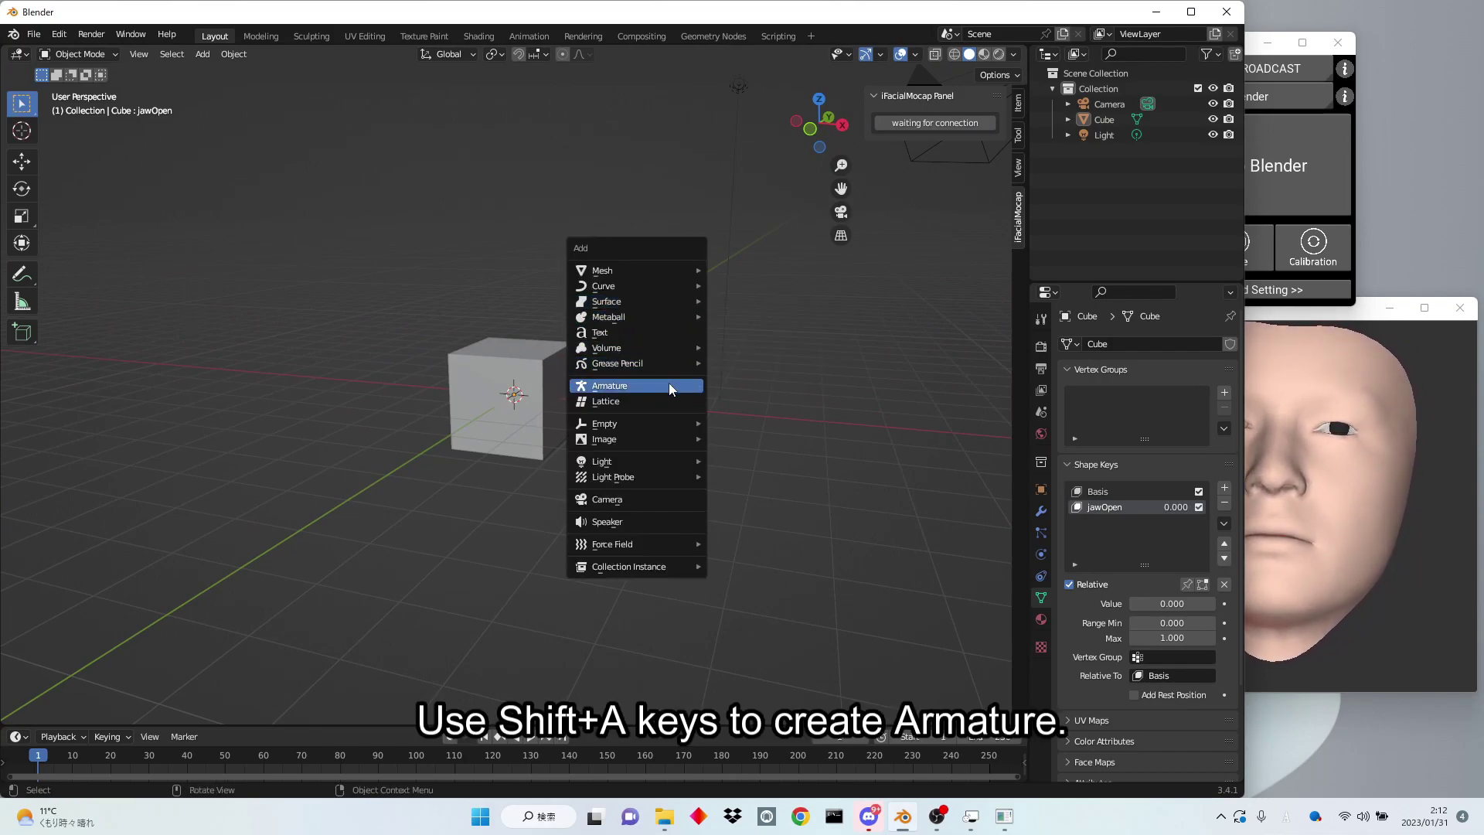
{"action": "left_click", "coordinate": [669, 385]}
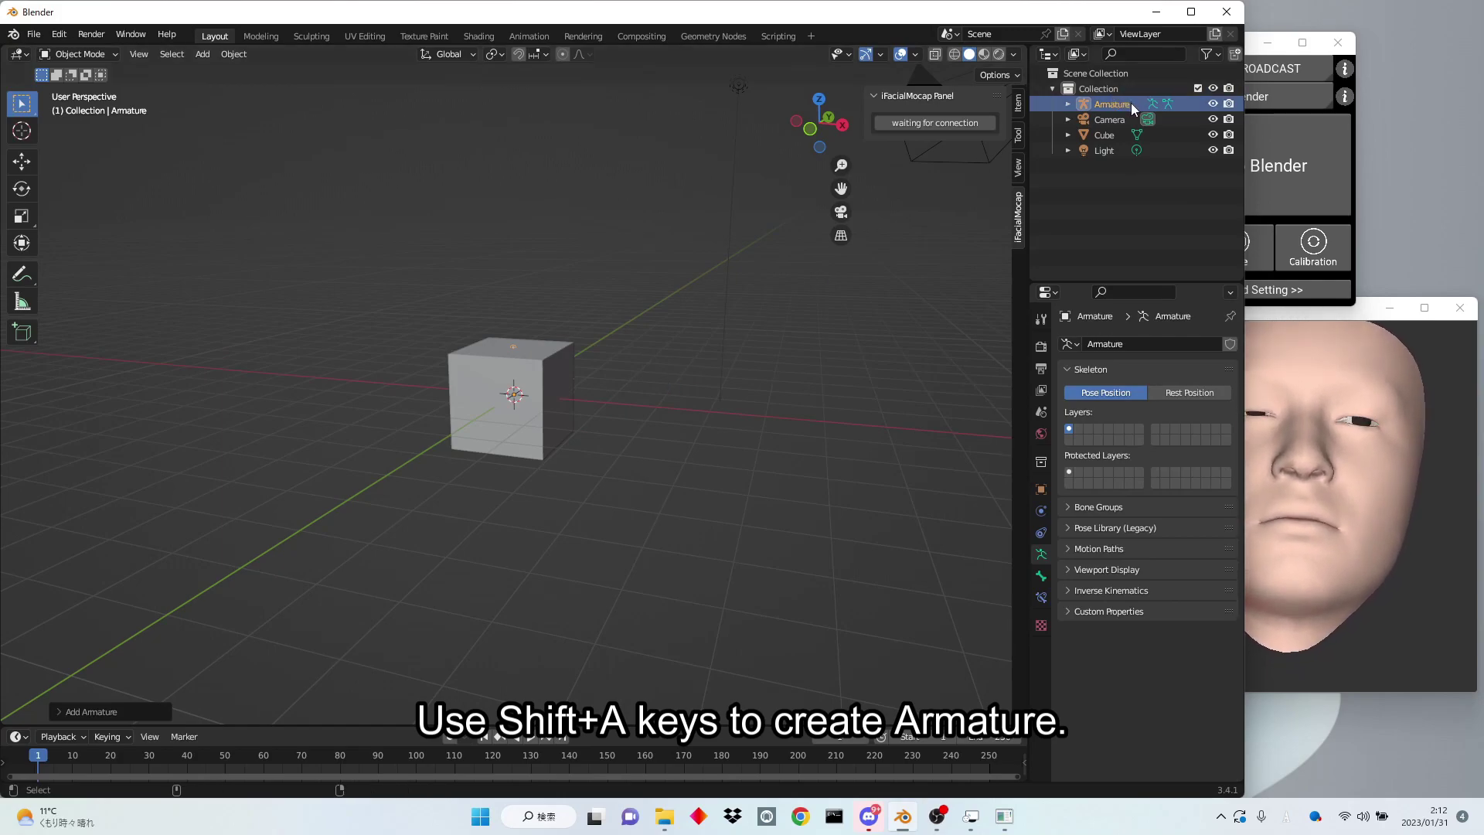
{"action": "left_click", "coordinate": [1068, 105]}
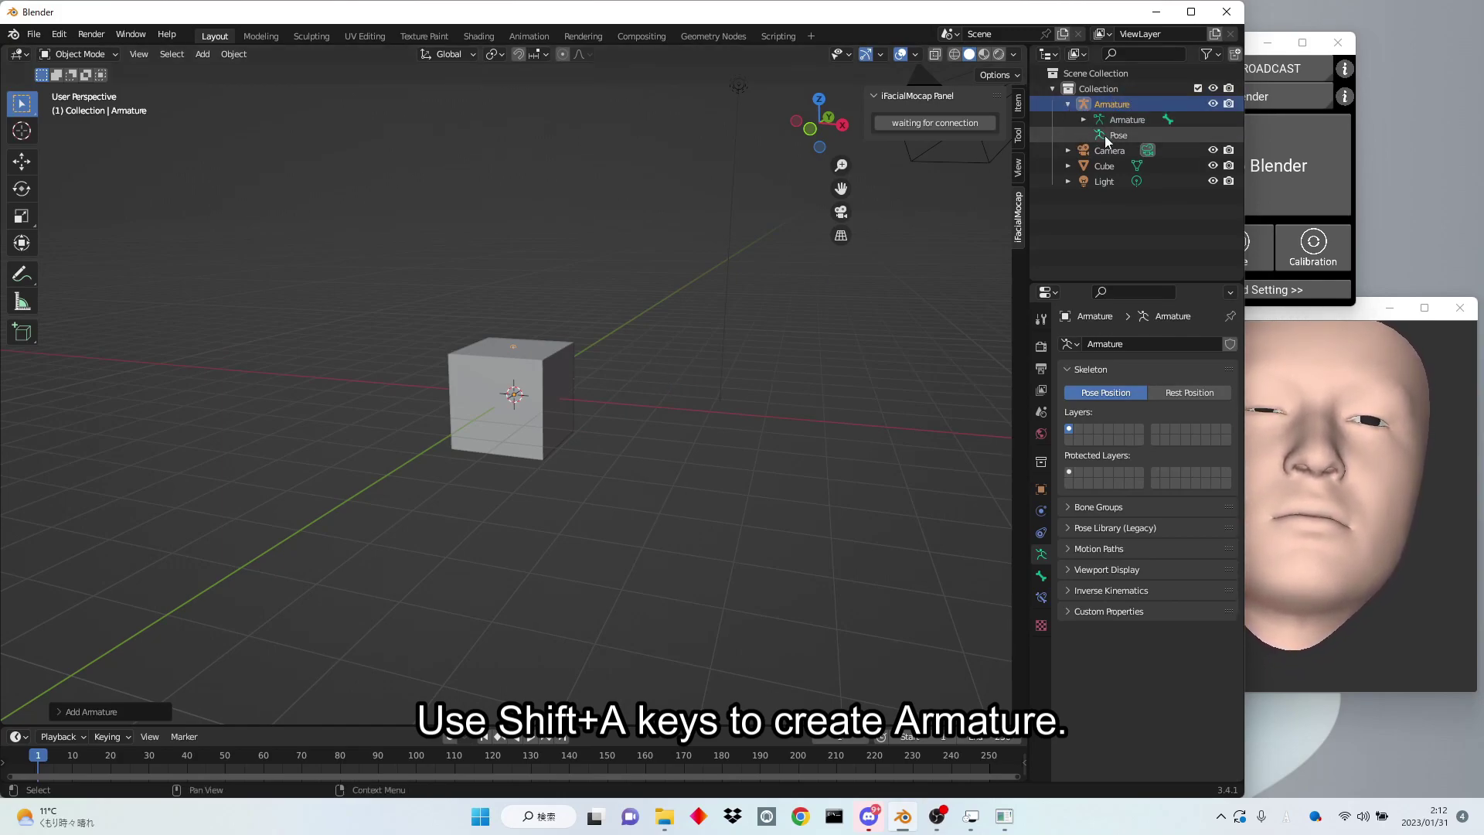
{"action": "left_click", "coordinate": [1082, 119]}
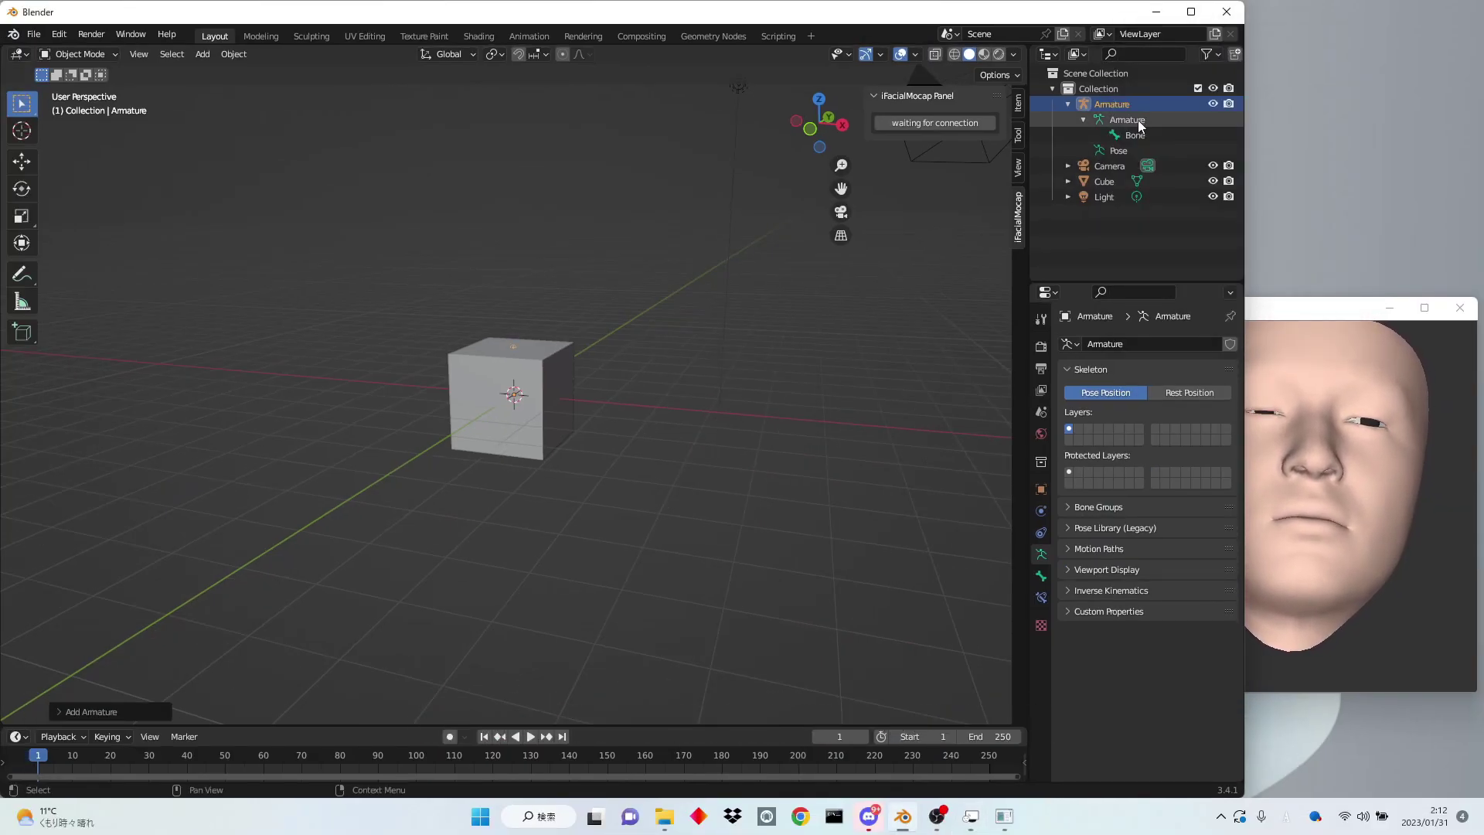
- Parent the Cube to the armature's Bone With Automatic Weights, then select Bone alone
{"action": "left_click", "coordinate": [1105, 181]}
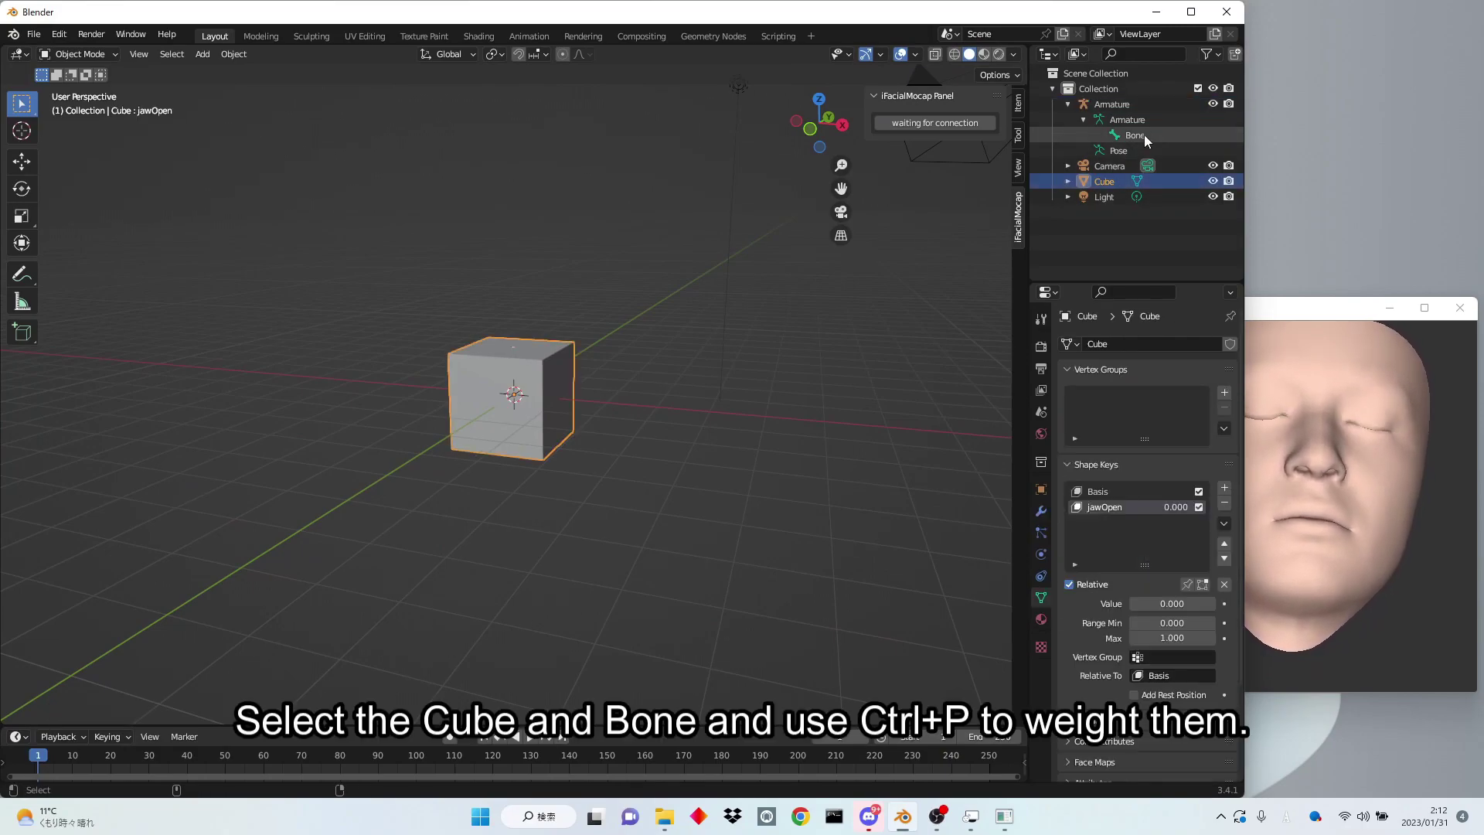
{"action": "left_click", "coordinate": [1144, 134], "text": "ctrl"}
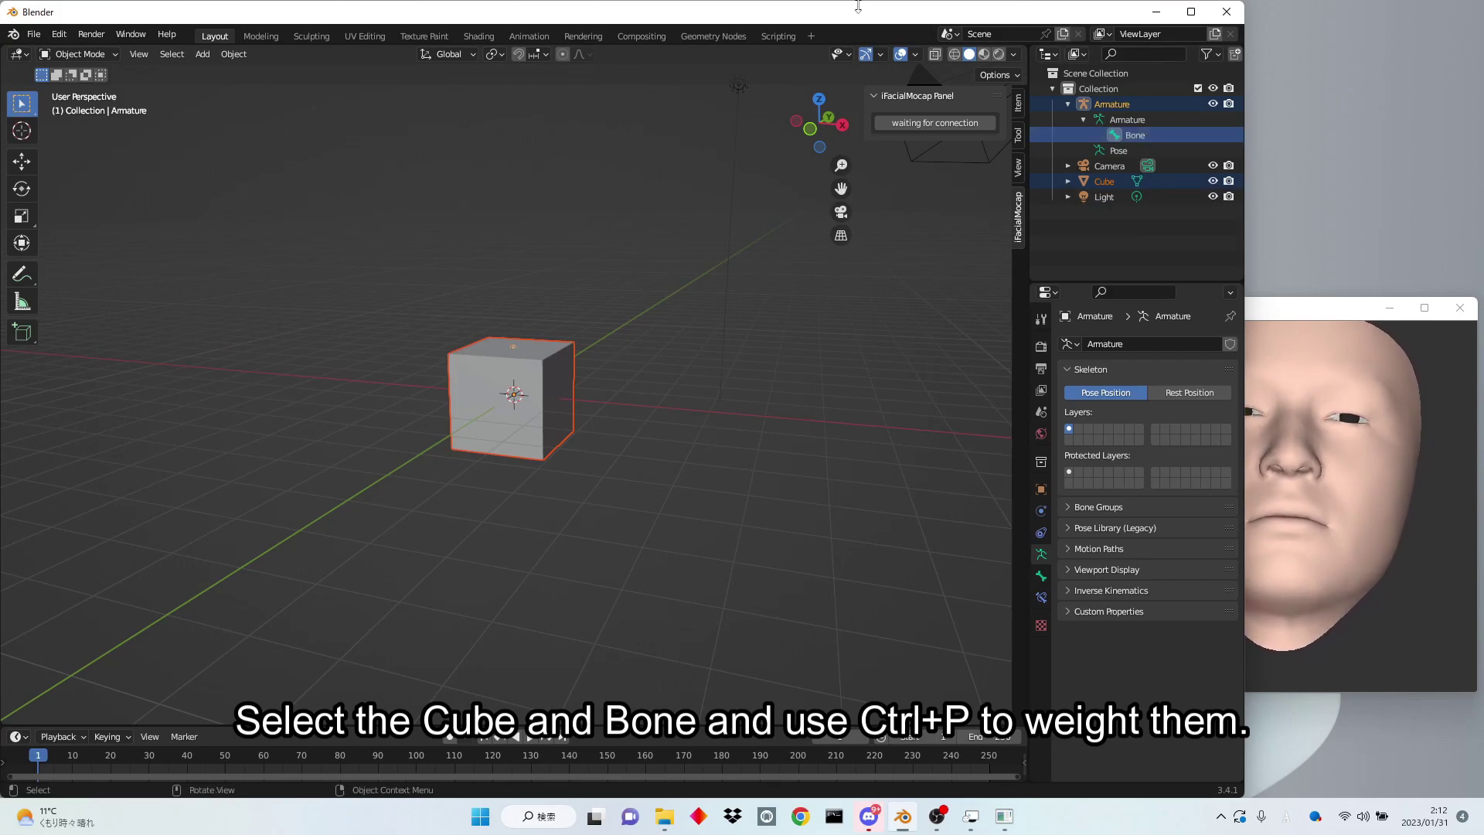
{"action": "middle_click_drag", "start_coordinate": [722, 372], "coordinate": [740, 373]}
{"action": "key", "text": "ctrl+p"}
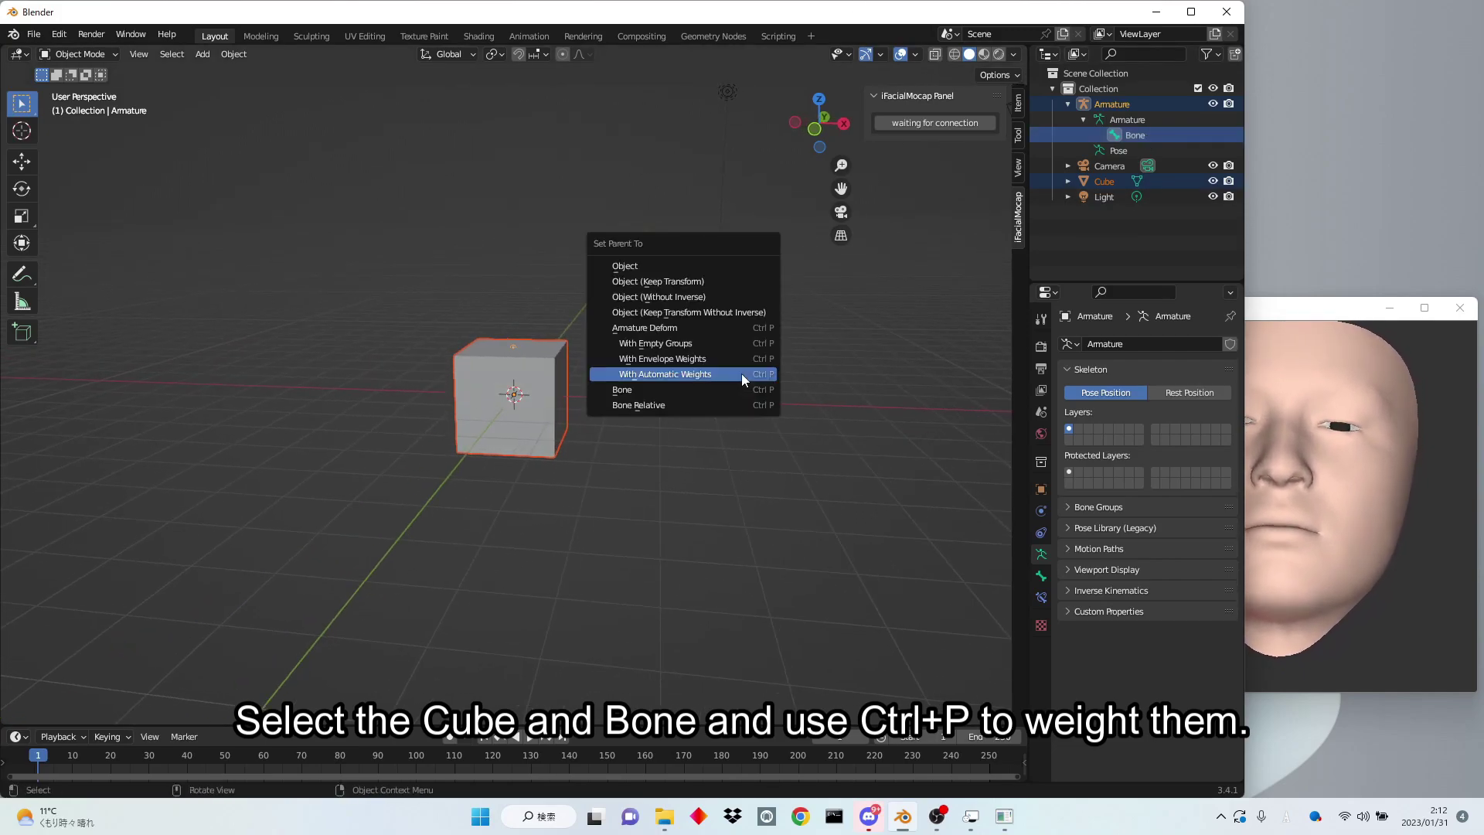
{"action": "left_click", "coordinate": [740, 373]}
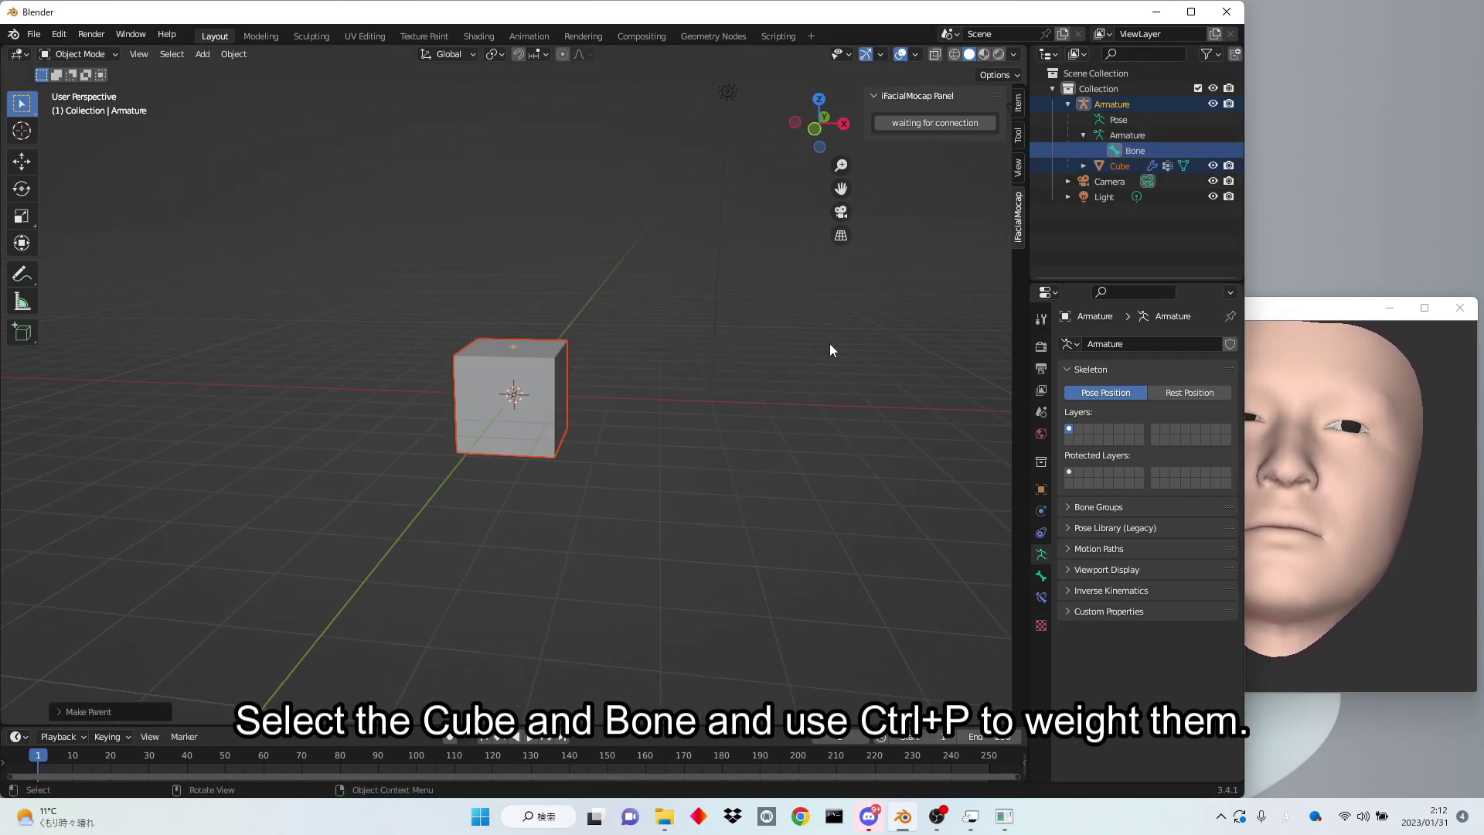
{"action": "left_click", "coordinate": [1119, 150]}
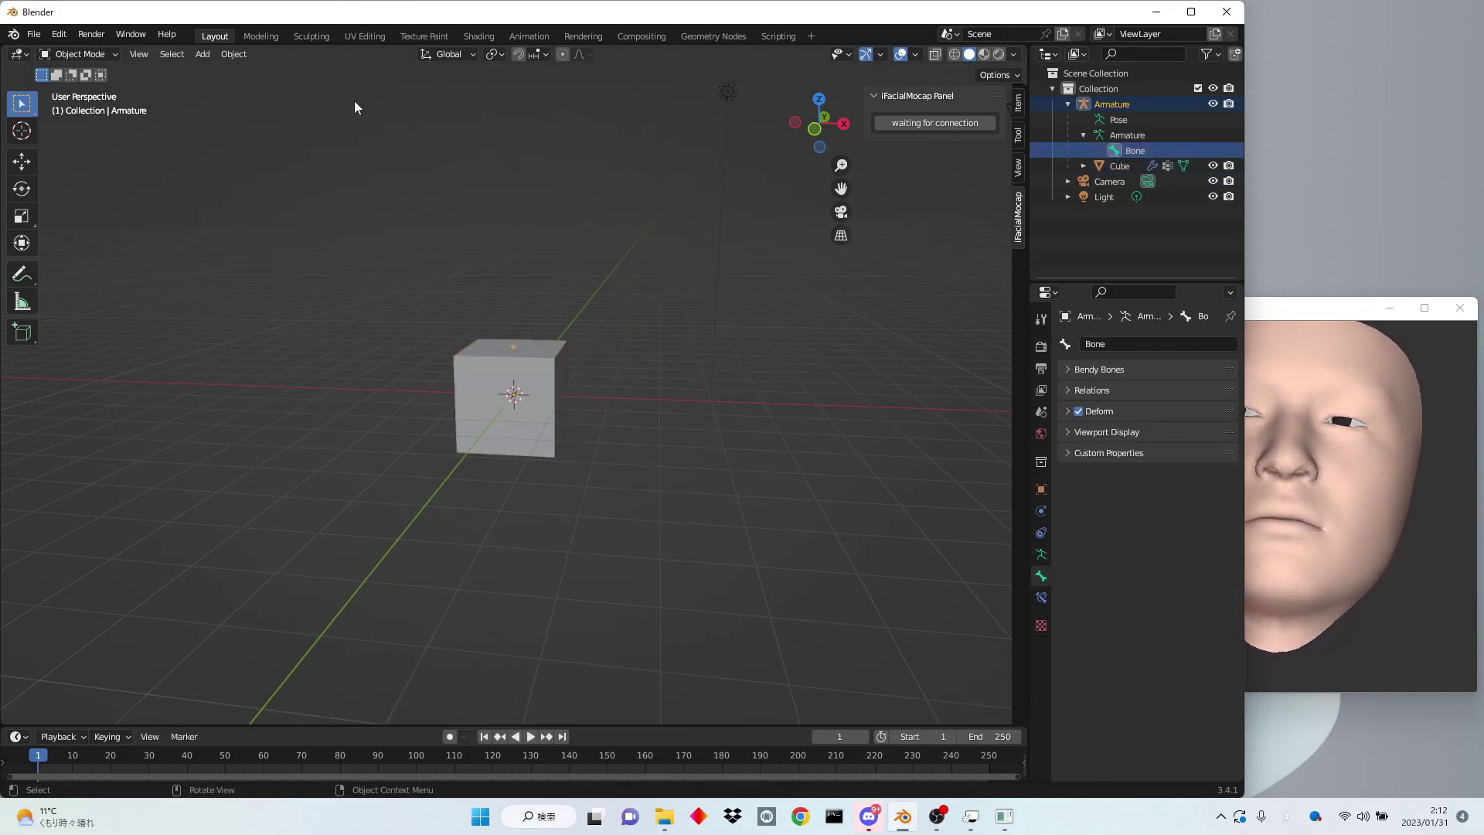
- In Pose Mode, rotate the bone around Z to confirm the cube turns, then cancel and deselect
{"action": "left_click", "coordinate": [84, 106]}
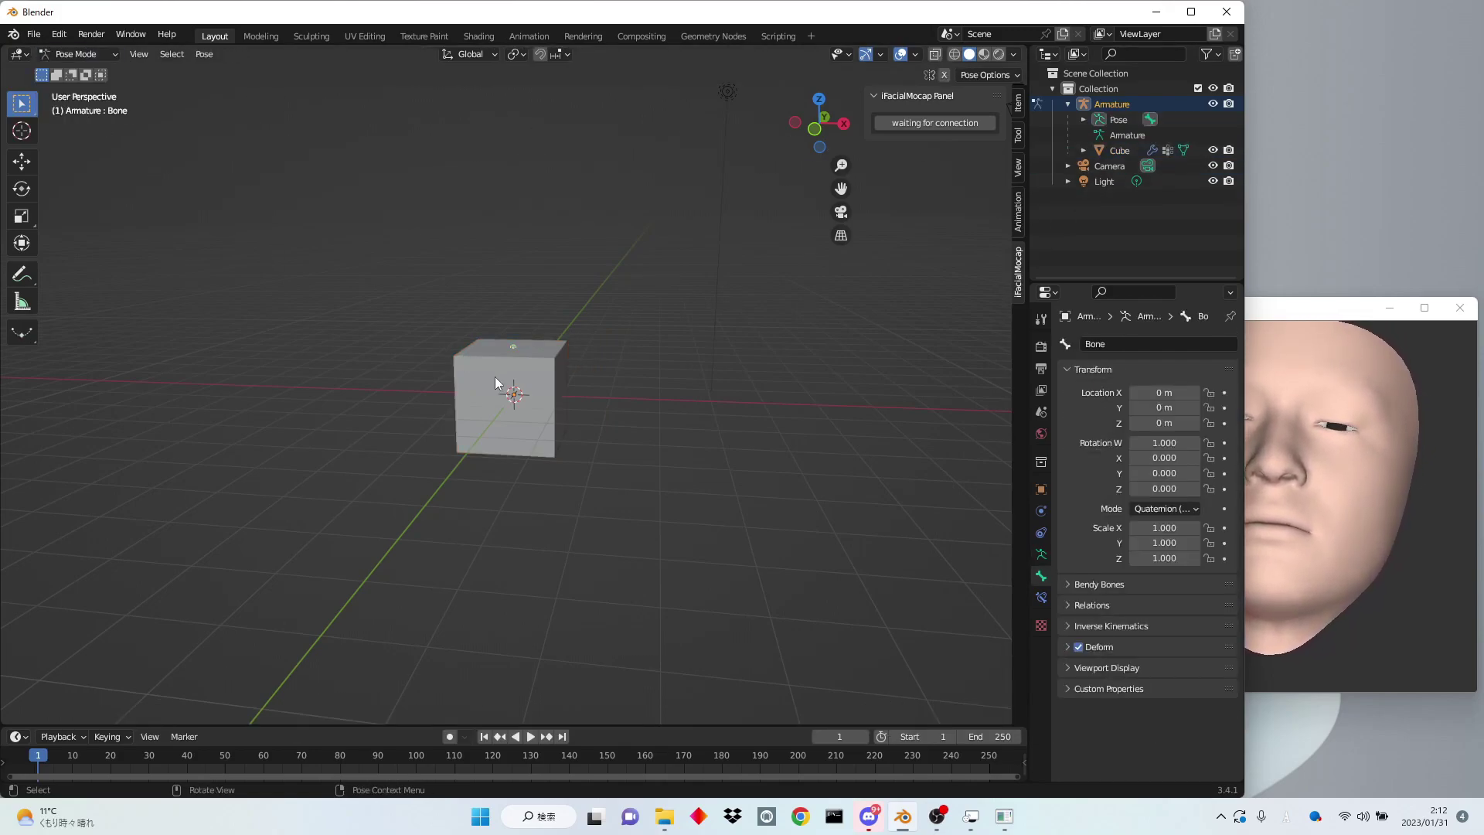
{"action": "left_click", "coordinate": [21, 188]}
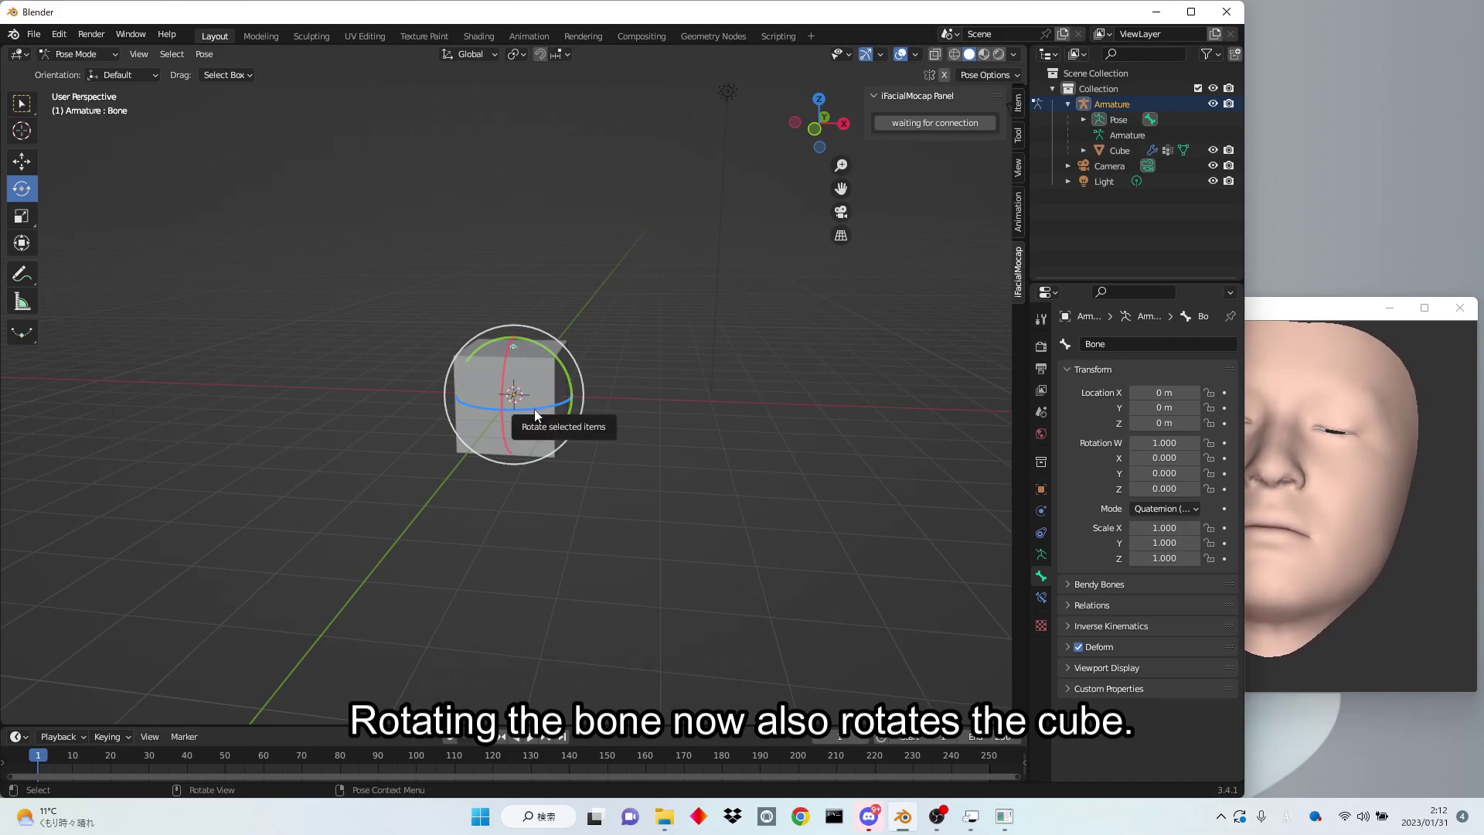
{"action": "left_click_drag", "start_coordinate": [528, 411], "coordinate": [578, 413]}
{"action": "right_click", "coordinate": [580, 414]}
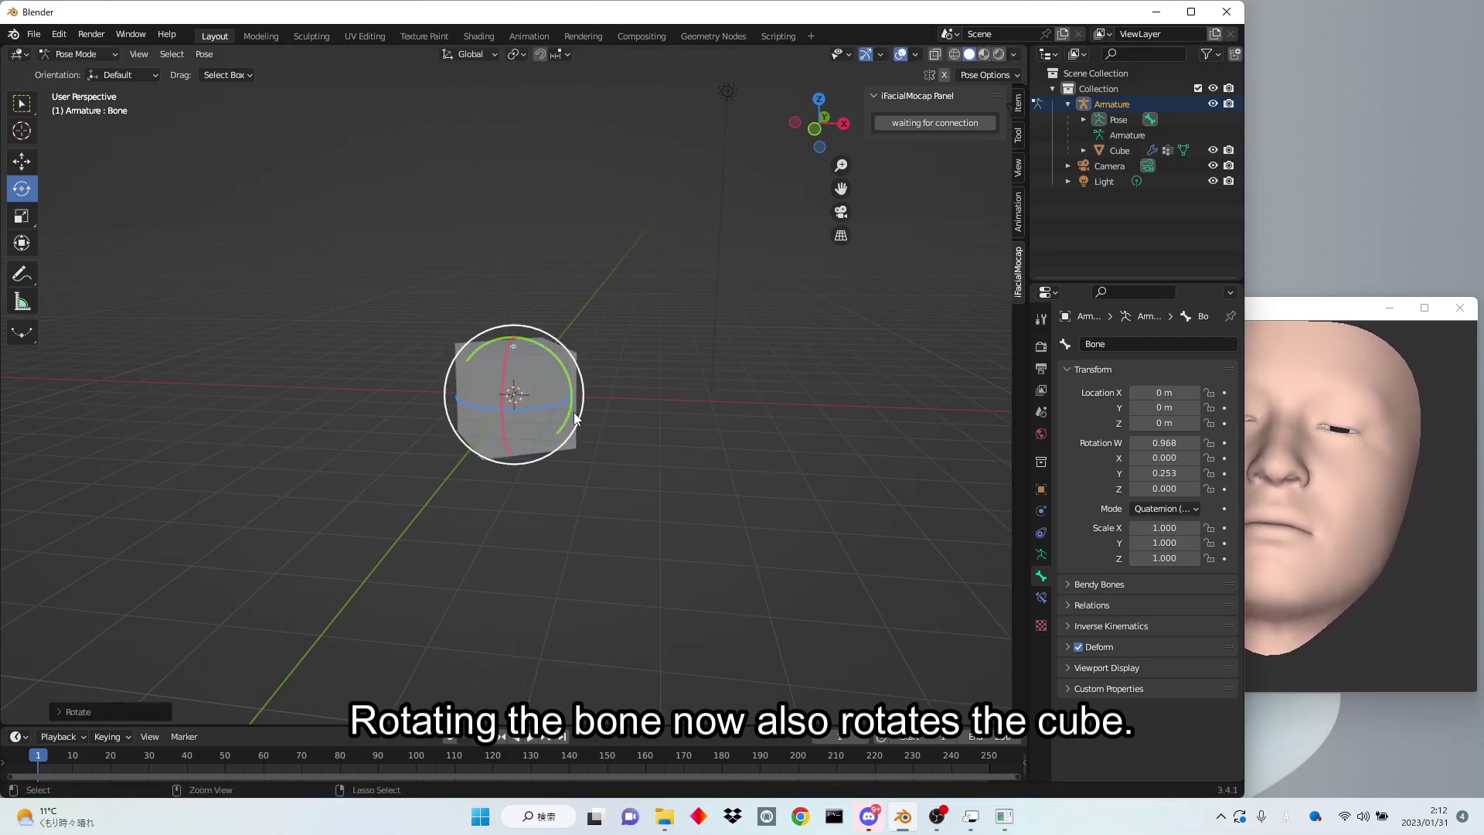
{"action": "left_click", "coordinate": [711, 165]}
- Use 'Bone' as iFacialMocap's HeadBone, save settings, and connect so head tracking rotates the cube
{"action": "left_click", "coordinate": [968, 813]}
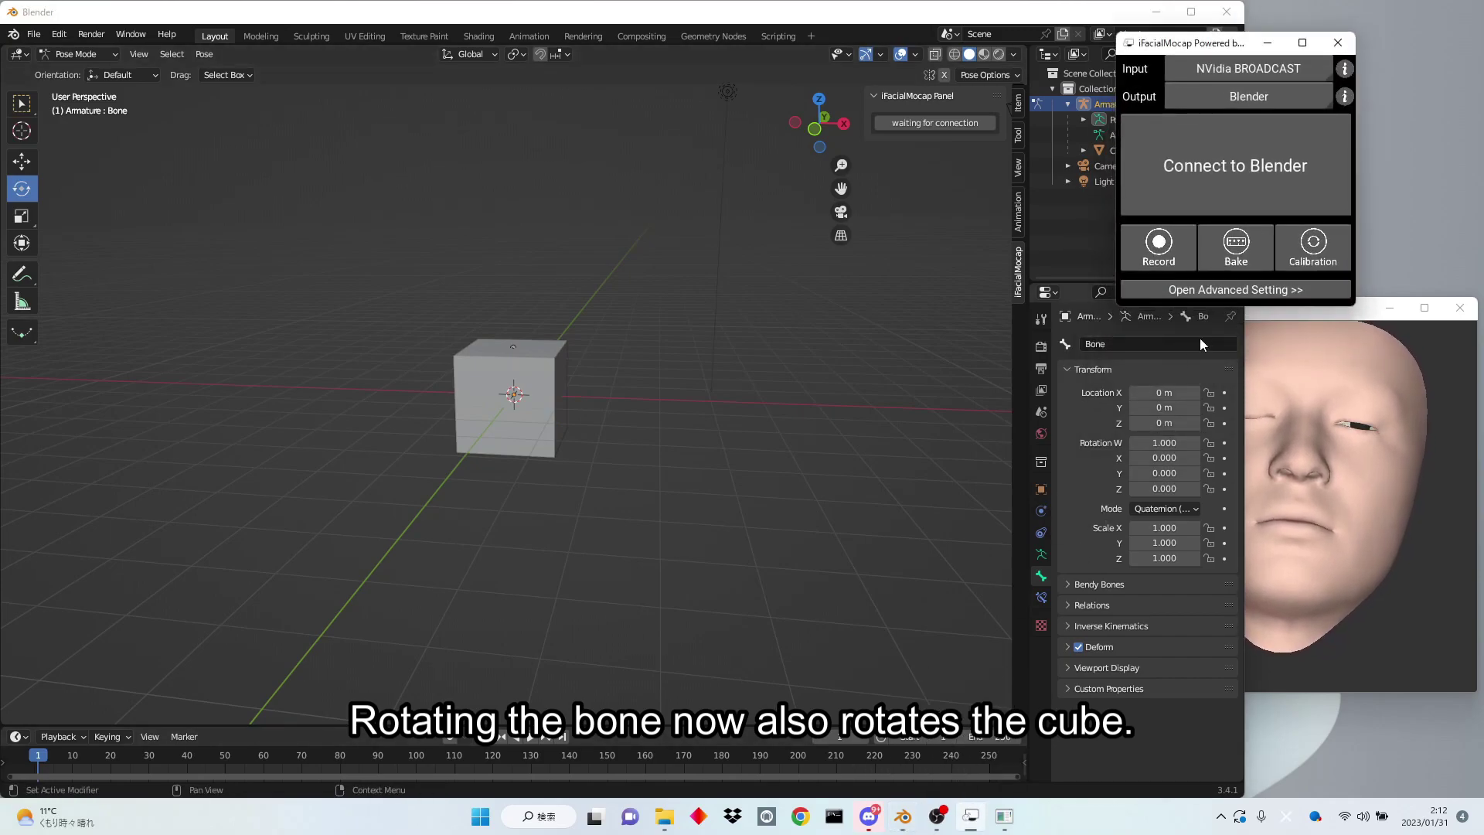
{"action": "left_click_drag", "start_coordinate": [1241, 44], "coordinate": [976, 93]}
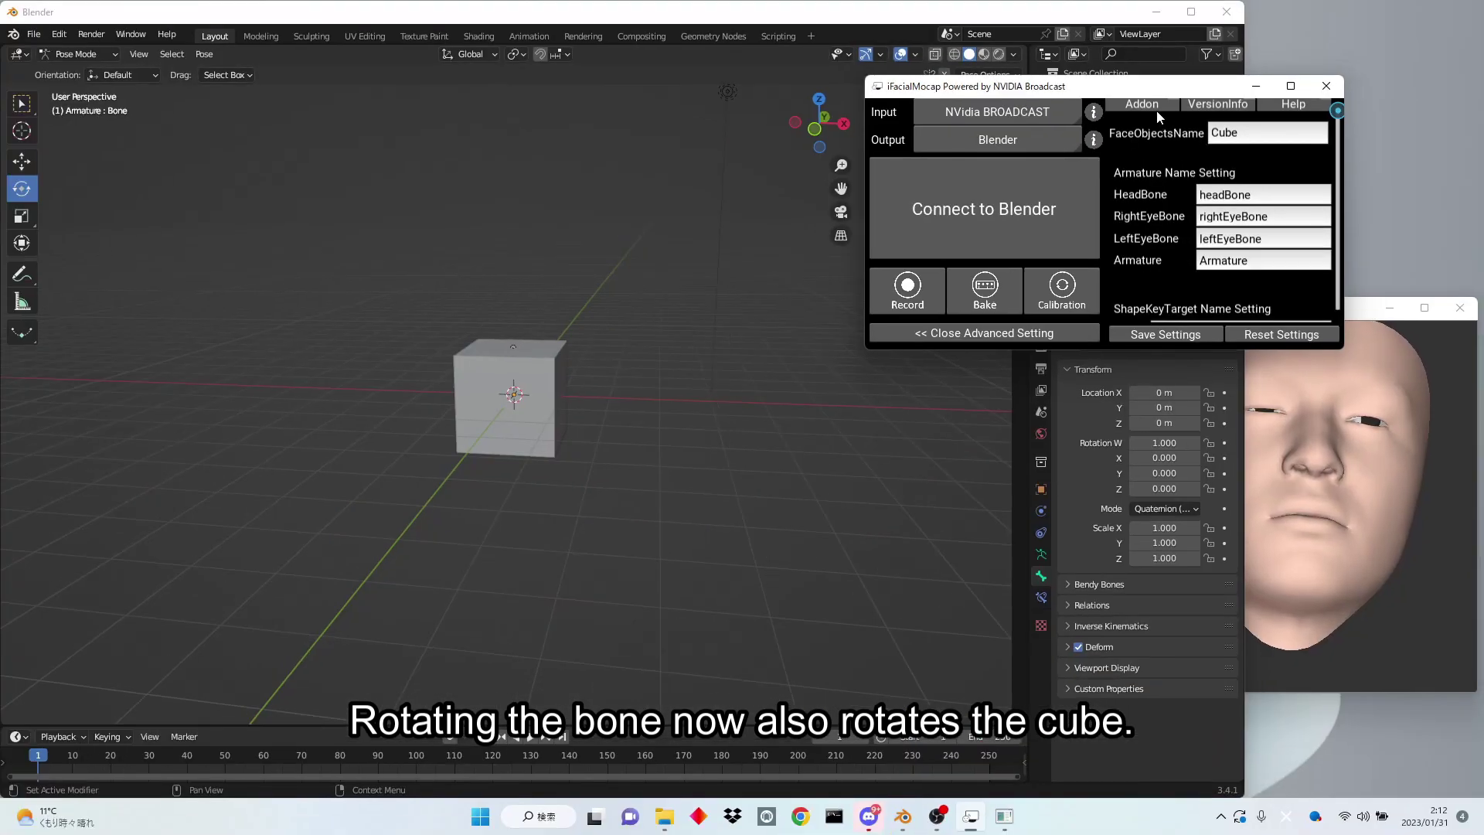
{"action": "left_click_drag", "start_coordinate": [1149, 92], "coordinate": [1135, 288]}
{"action": "left_click", "coordinate": [1083, 120]}
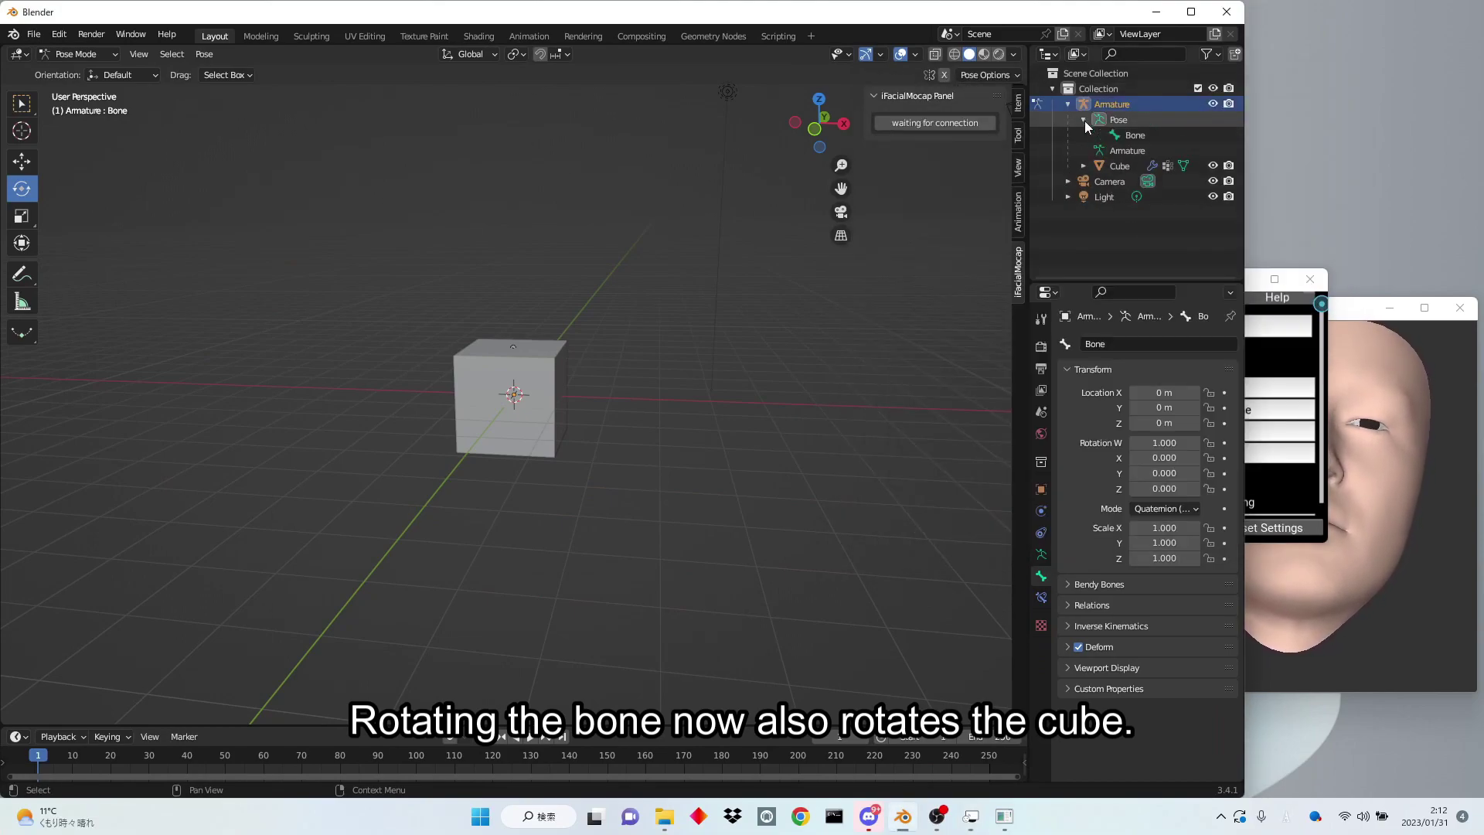
{"action": "left_click", "coordinate": [1267, 387]}
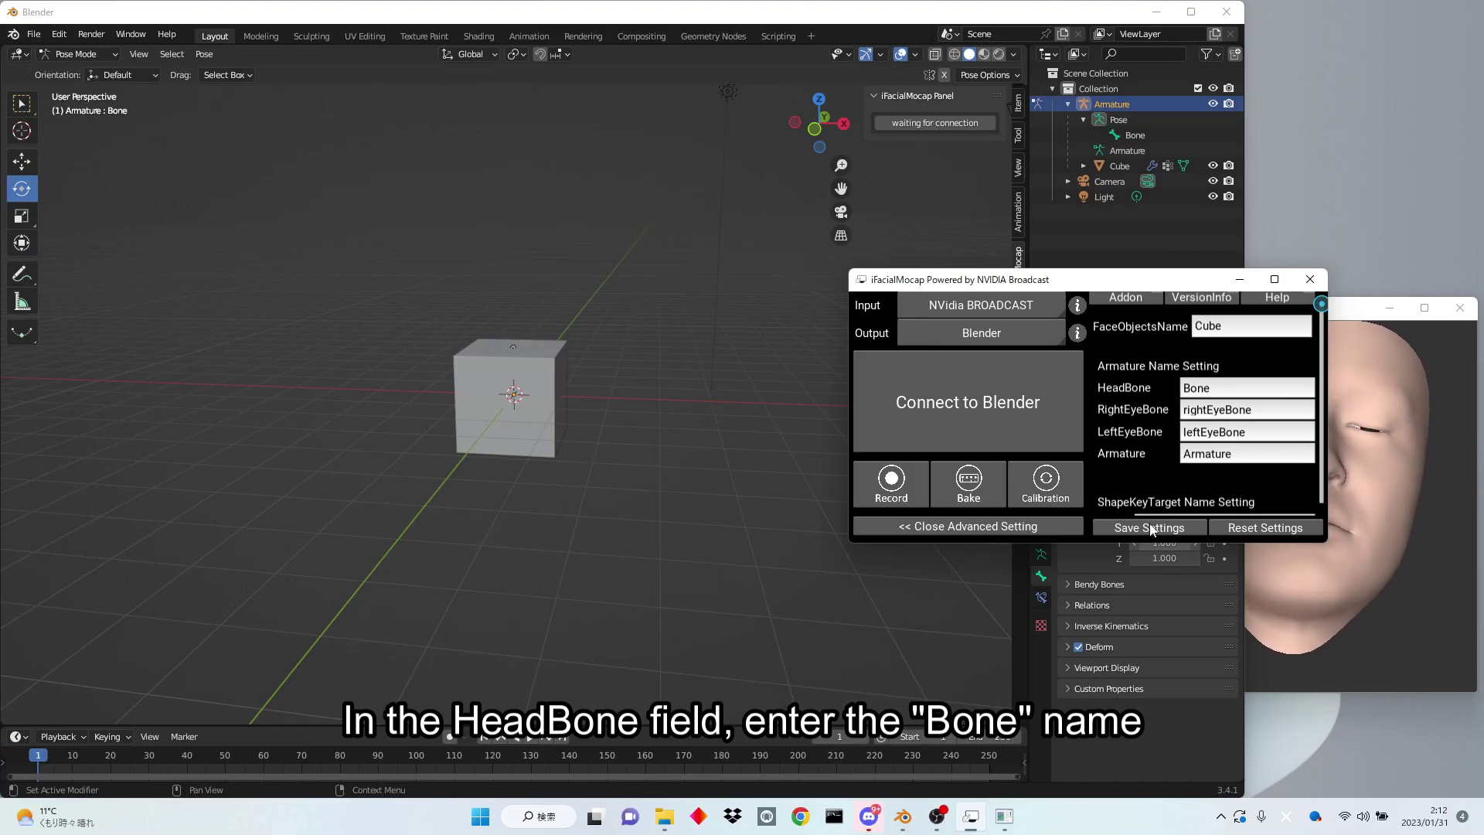
{"action": "left_click", "coordinate": [1150, 529]}
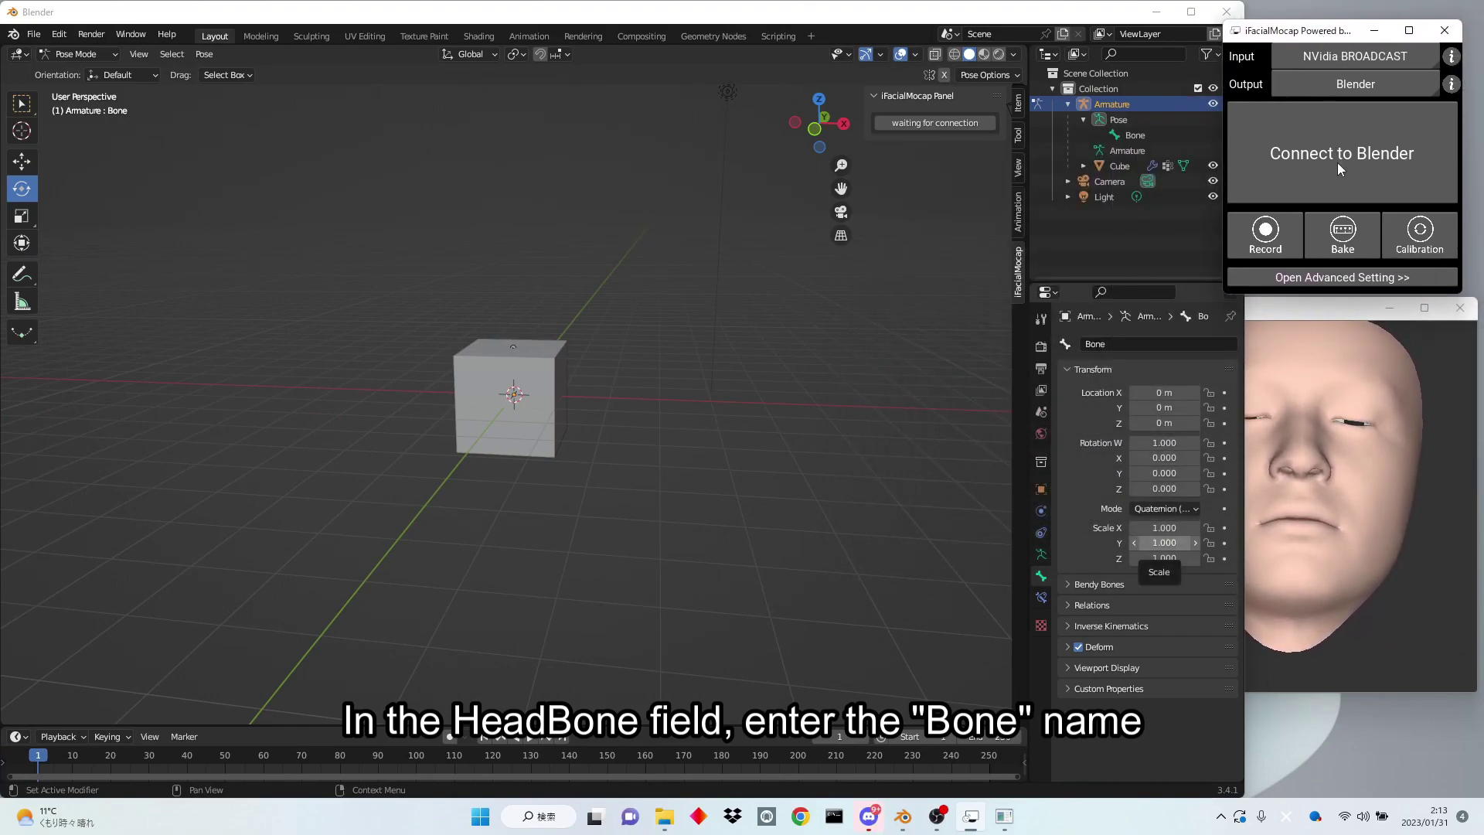
{"action": "left_click", "coordinate": [1337, 163]}
{"action": "left_click", "coordinate": [902, 44]}
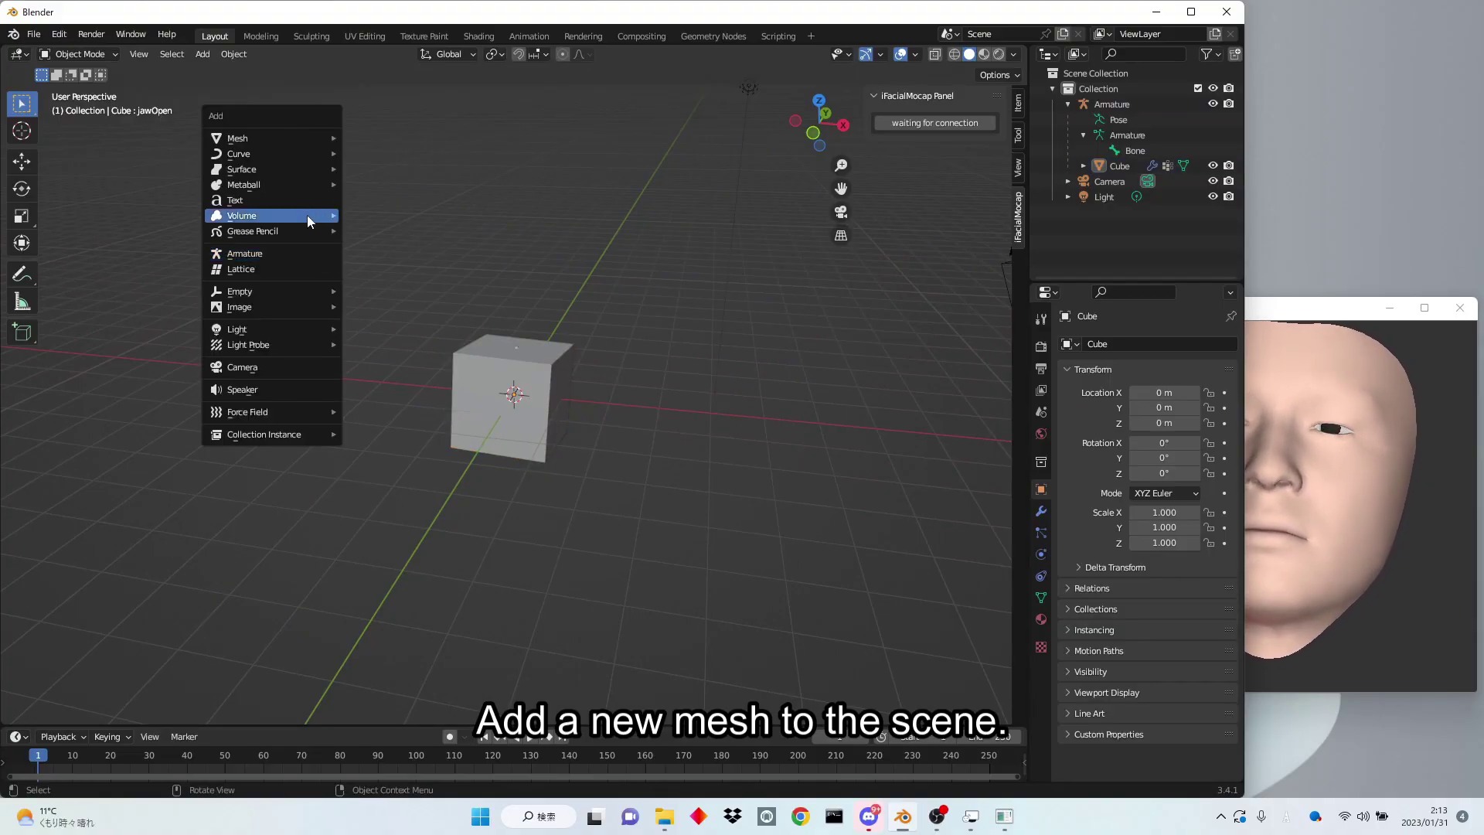
- Add a cone mesh and move it along X to 4.4562 m beside the cube
{"action": "mouse_move", "coordinate": [293, 140]}
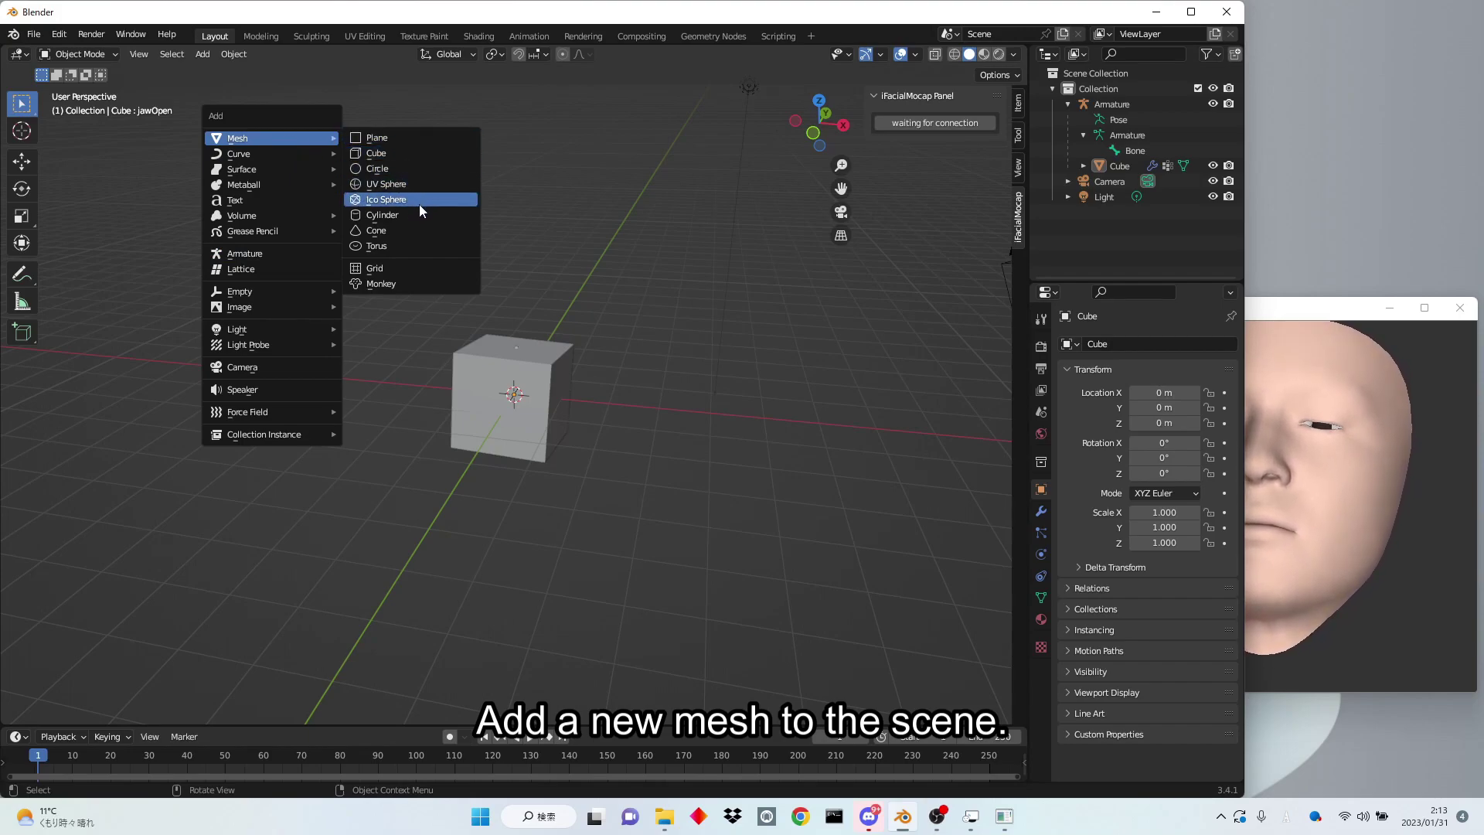
{"action": "left_click", "coordinate": [419, 228]}
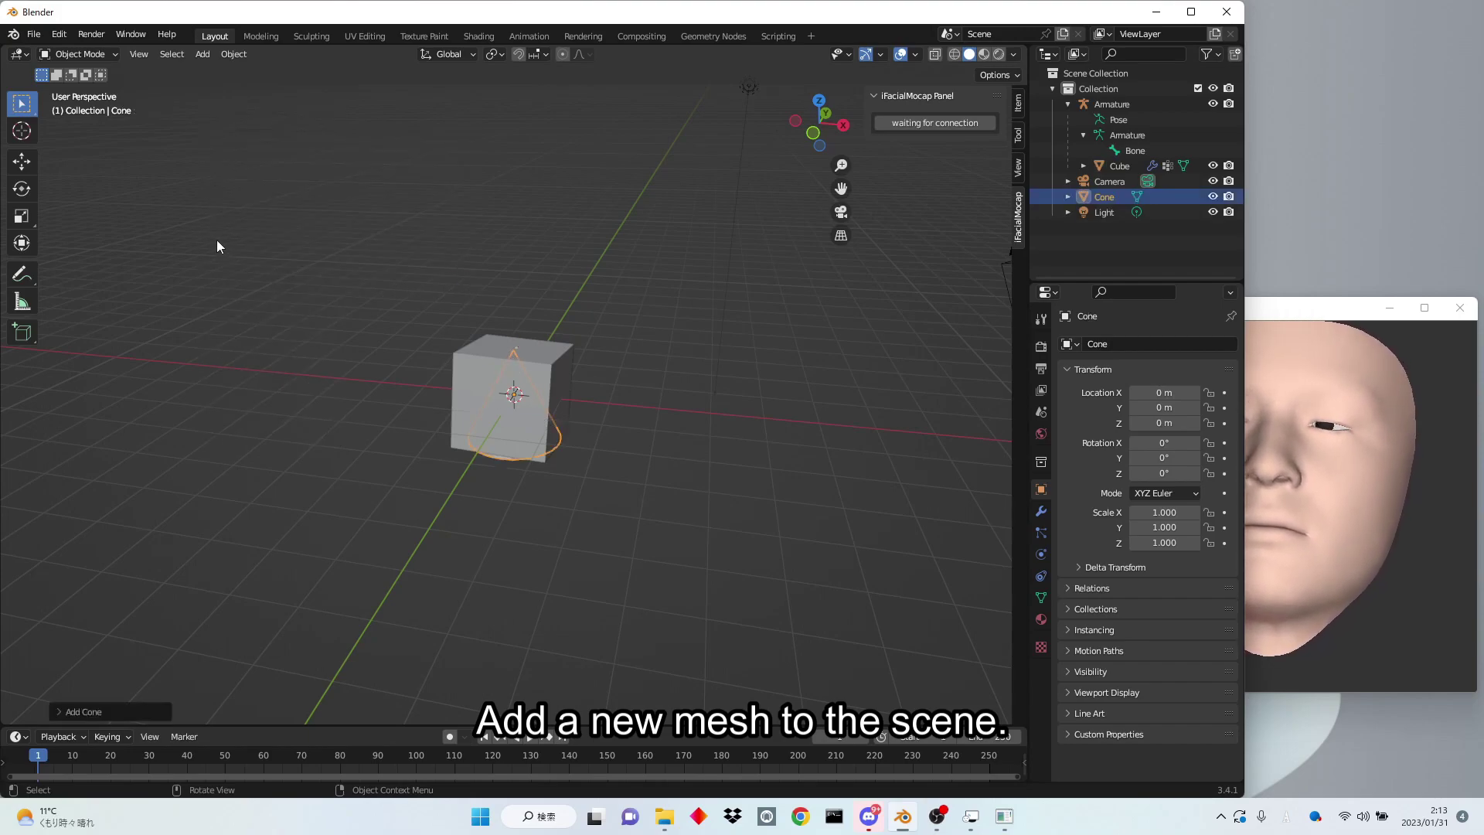
{"action": "left_click", "coordinate": [34, 160]}
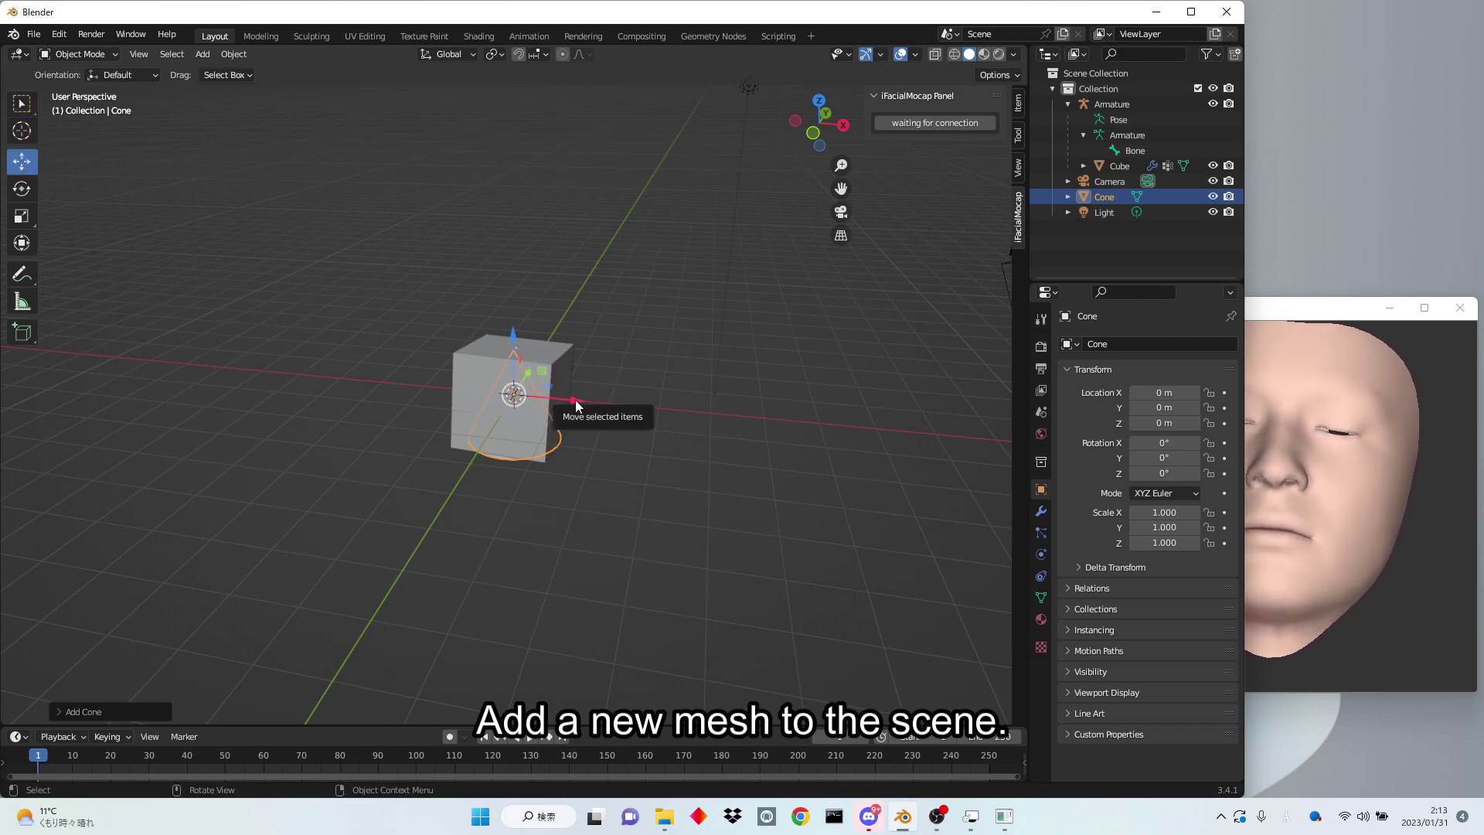
{"action": "left_click_drag", "start_coordinate": [579, 399], "coordinate": [762, 430]}
{"action": "middle_click_drag", "start_coordinate": [662, 382], "coordinate": [828, 431]}
{"action": "left_click_drag", "start_coordinate": [793, 407], "coordinate": [801, 407]}
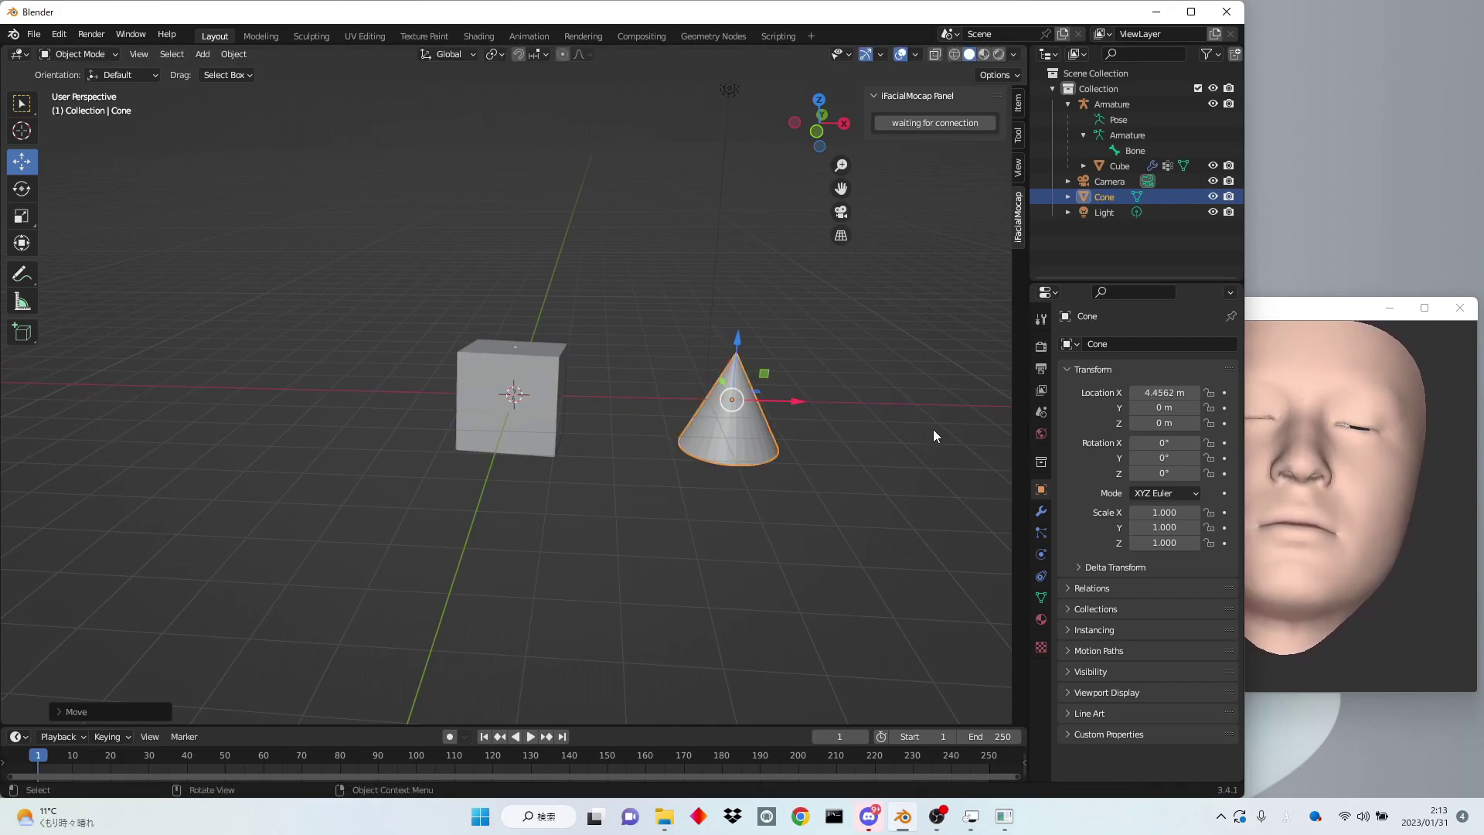
- Add a Basis and a second jawOpen shape key to the cone
{"action": "left_click", "coordinate": [1041, 597]}
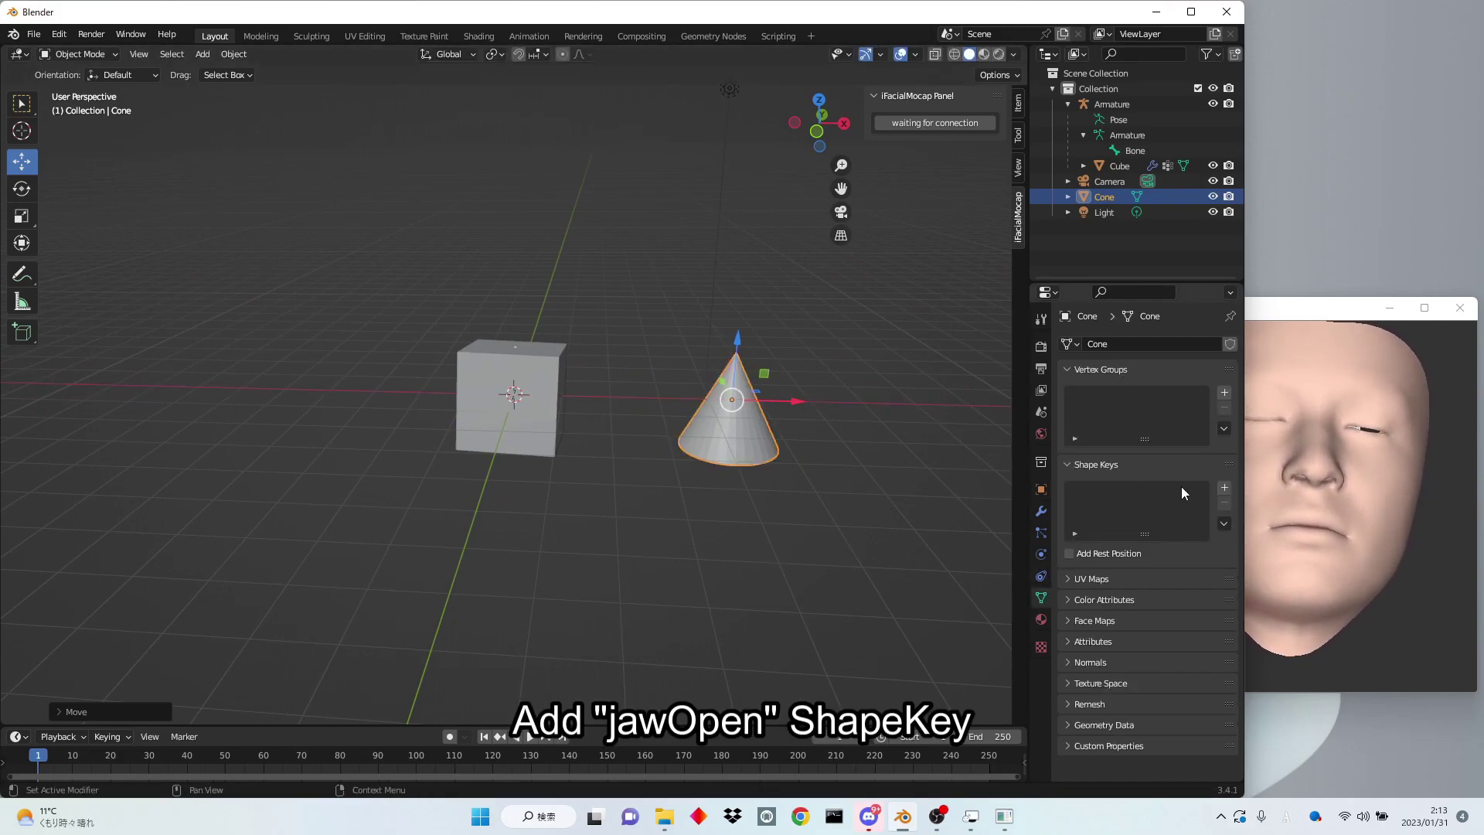
{"action": "left_click", "coordinate": [1224, 489]}
{"action": "left_click", "coordinate": [1224, 488]}
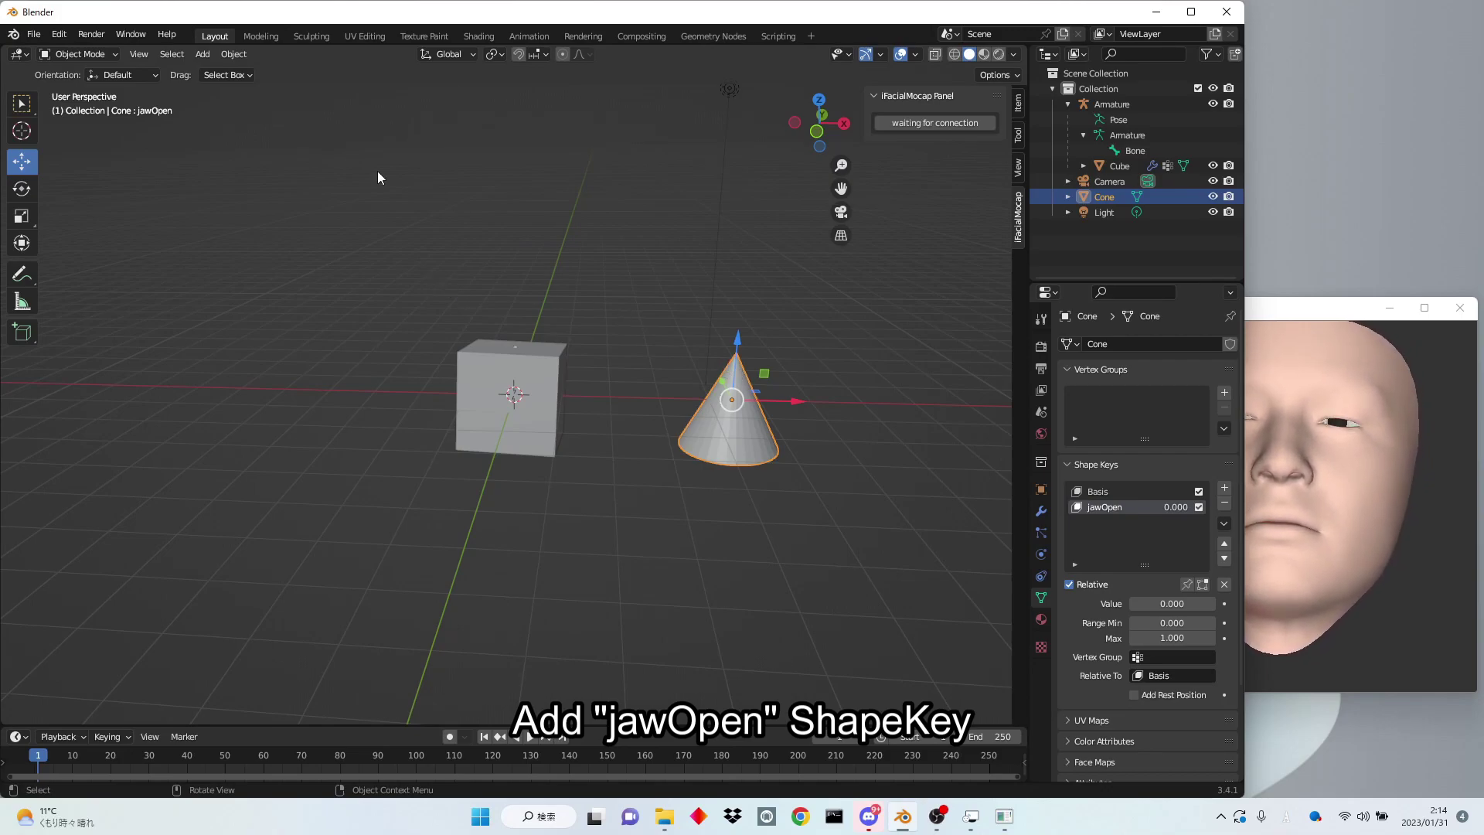
- Pull the cone's tip vertex upward in Edit Mode for jawOpen, then test it in Object Mode
{"action": "left_click", "coordinate": [77, 54]}
{"action": "left_click", "coordinate": [77, 90]}
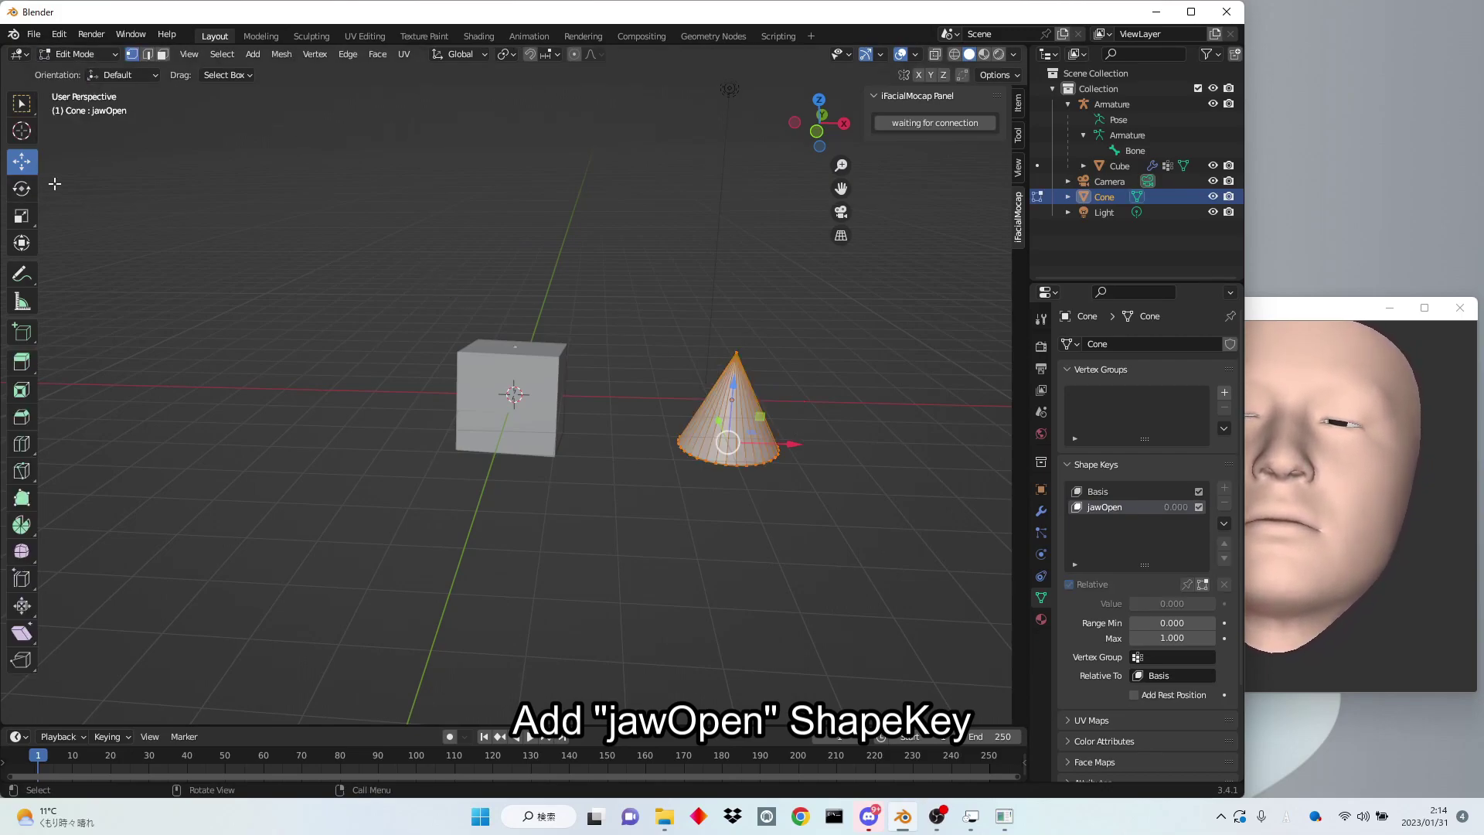
{"action": "left_click", "coordinate": [736, 354]}
{"action": "left_click_drag", "start_coordinate": [735, 308], "coordinate": [748, 229]}
{"action": "left_click", "coordinate": [78, 54]}
{"action": "left_click", "coordinate": [77, 73]}
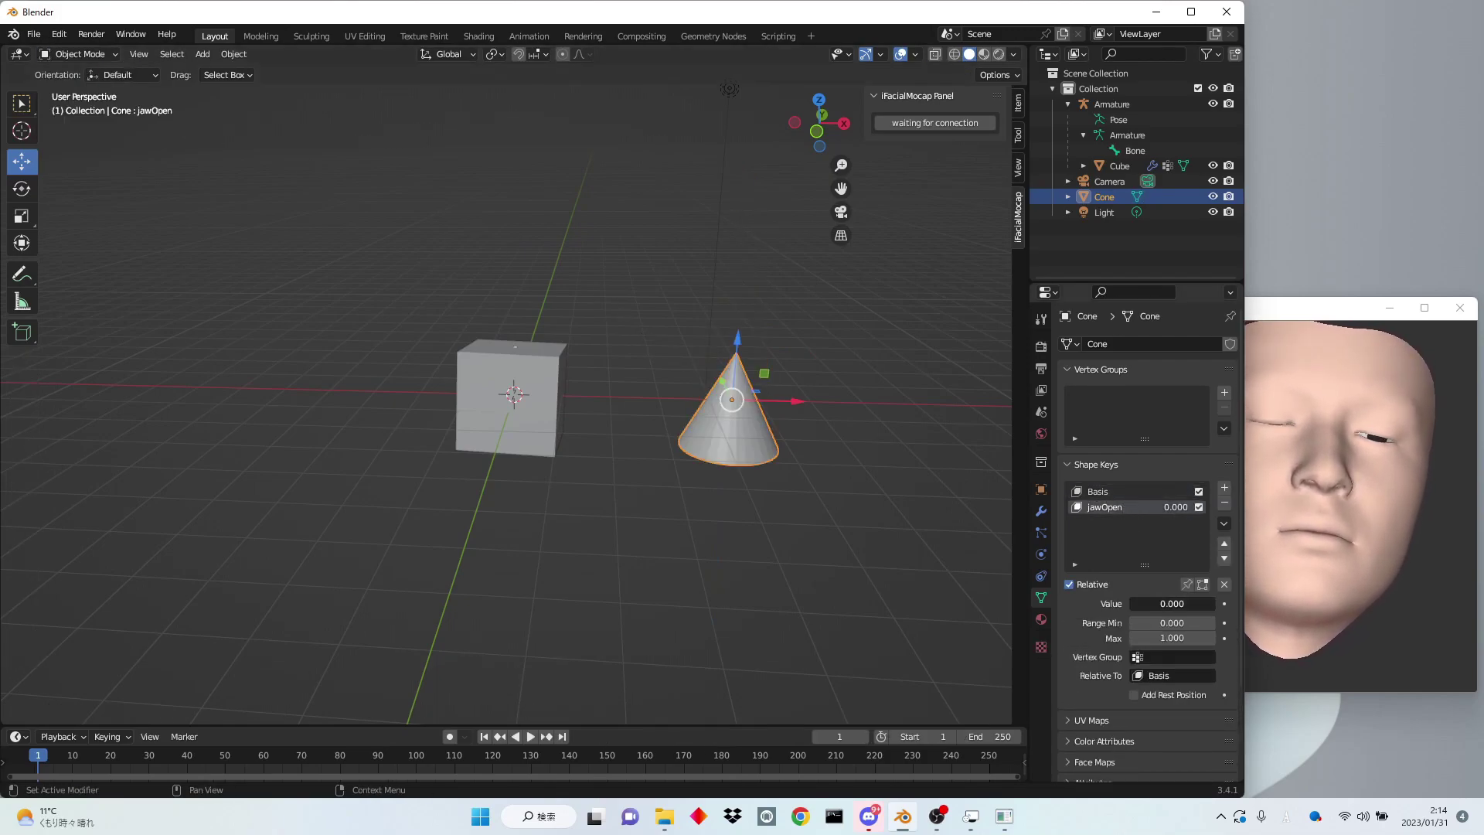
{"action": "mouse_move", "coordinate": [1172, 604]}
{"action": "left_mouse_down"}
{"action": "mouse_move", "coordinate": [1206, 604]}
{"action": "mouse_move", "coordinate": [1172, 604]}
{"action": "left_mouse_up"}
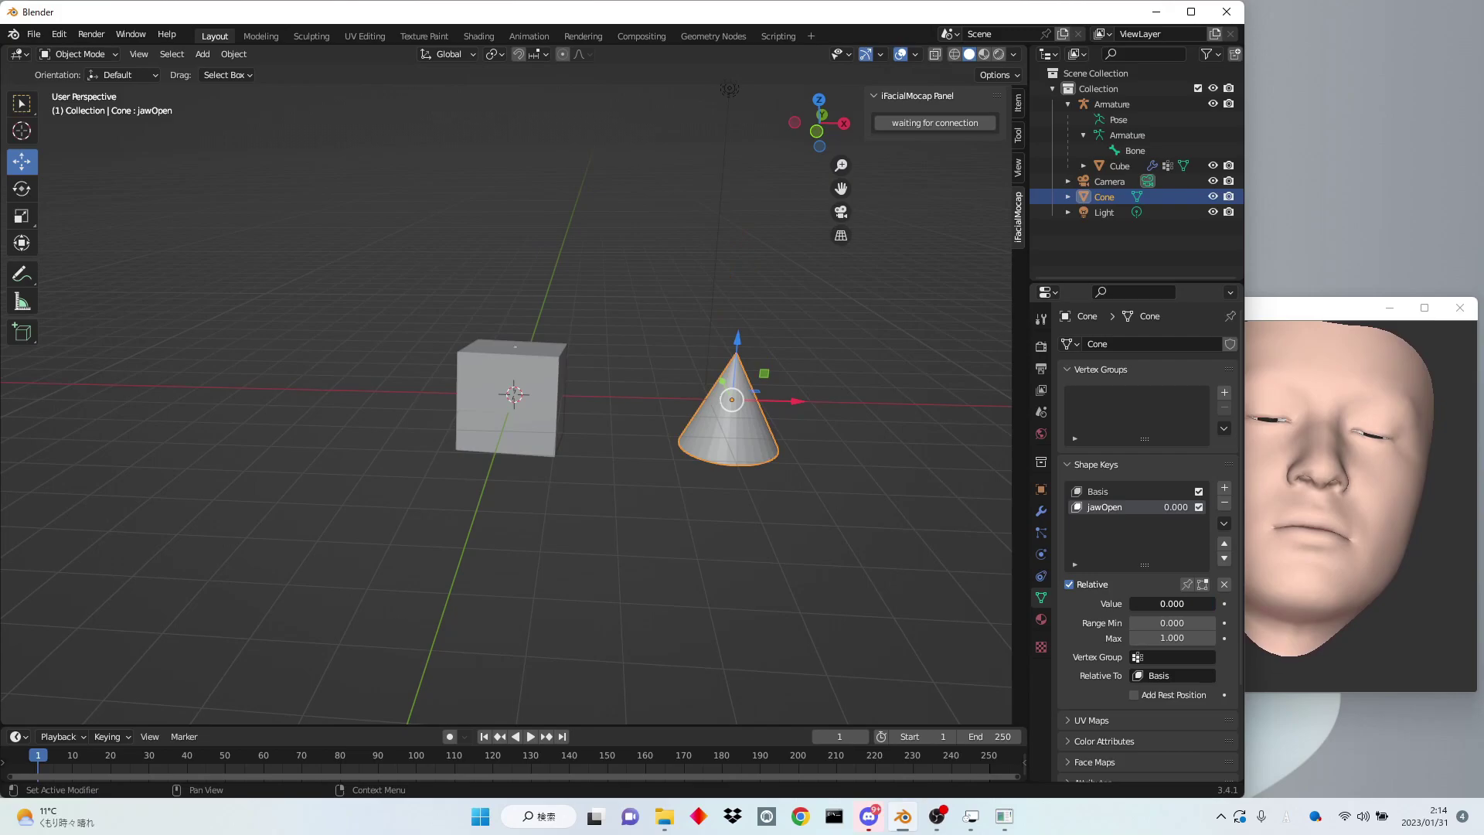
{"action": "left_click", "coordinate": [915, 271]}
{"action": "left_click", "coordinate": [1289, 316]}
{"action": "mouse_move", "coordinate": [789, 341]}
{"action": "middle_mouse_down"}
{"action": "mouse_move", "coordinate": [758, 354]}
{"action": "mouse_move", "coordinate": [811, 340]}
{"action": "middle_mouse_up"}
- Parent the Cone to the Cube using Ctrl+P > Object, then select only the Cone
{"action": "left_click", "coordinate": [1115, 200]}
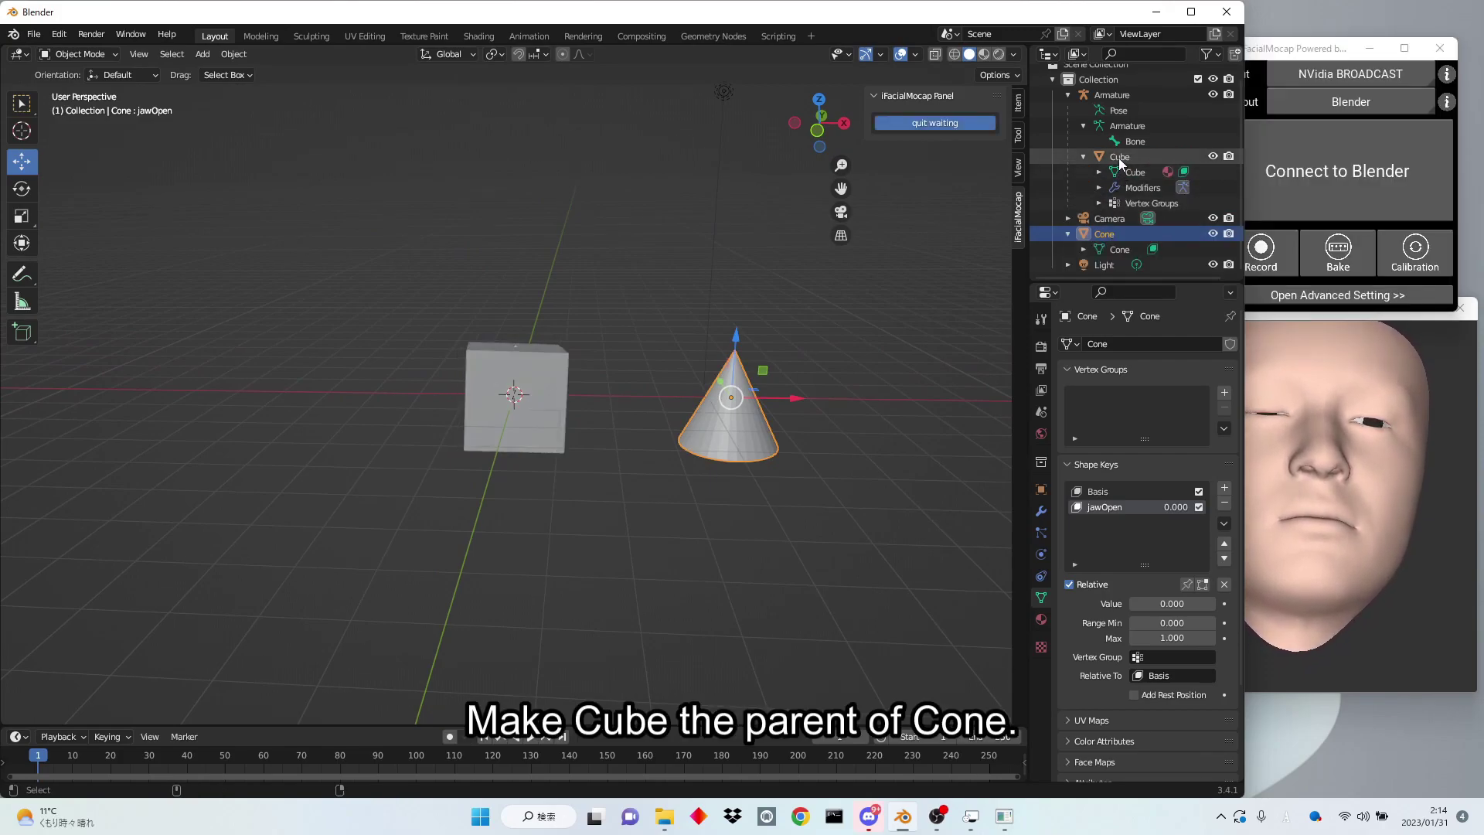
{"action": "left_click", "coordinate": [1119, 158], "text": "ctrl"}
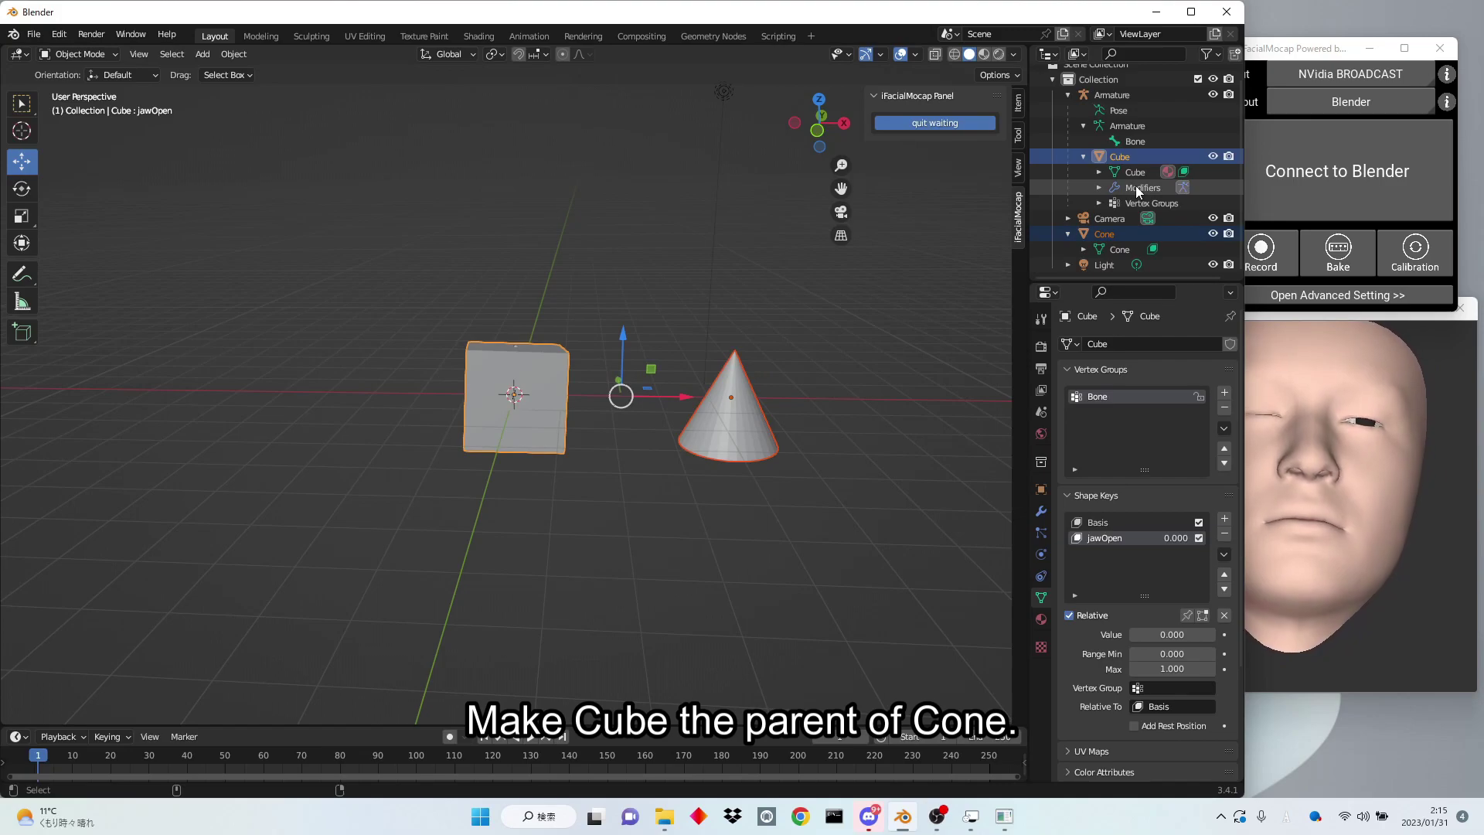
{"action": "middle_click_drag", "start_coordinate": [621, 169], "coordinate": [600, 183]}
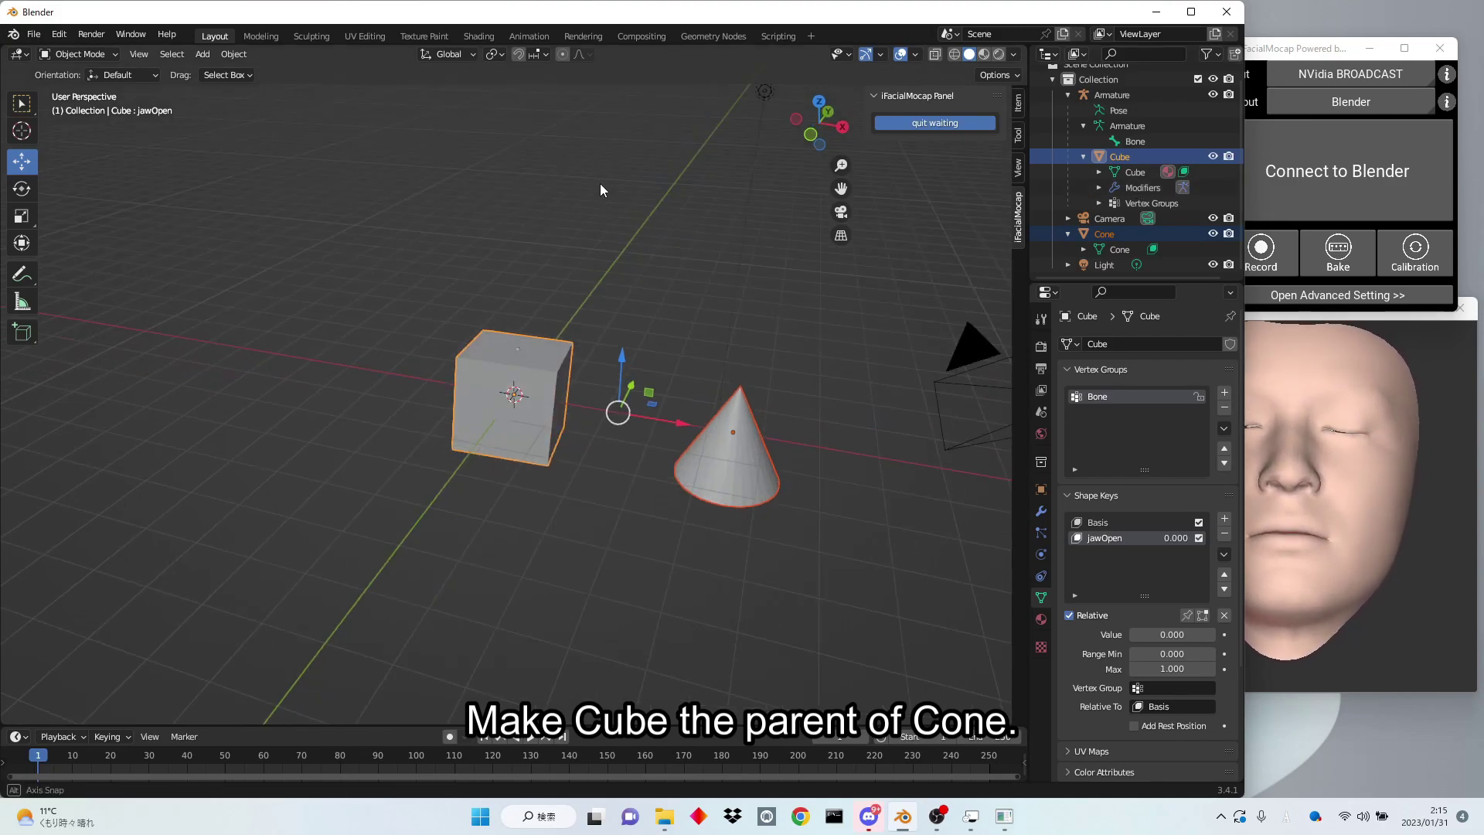
{"action": "key", "text": "ctrl+p"}
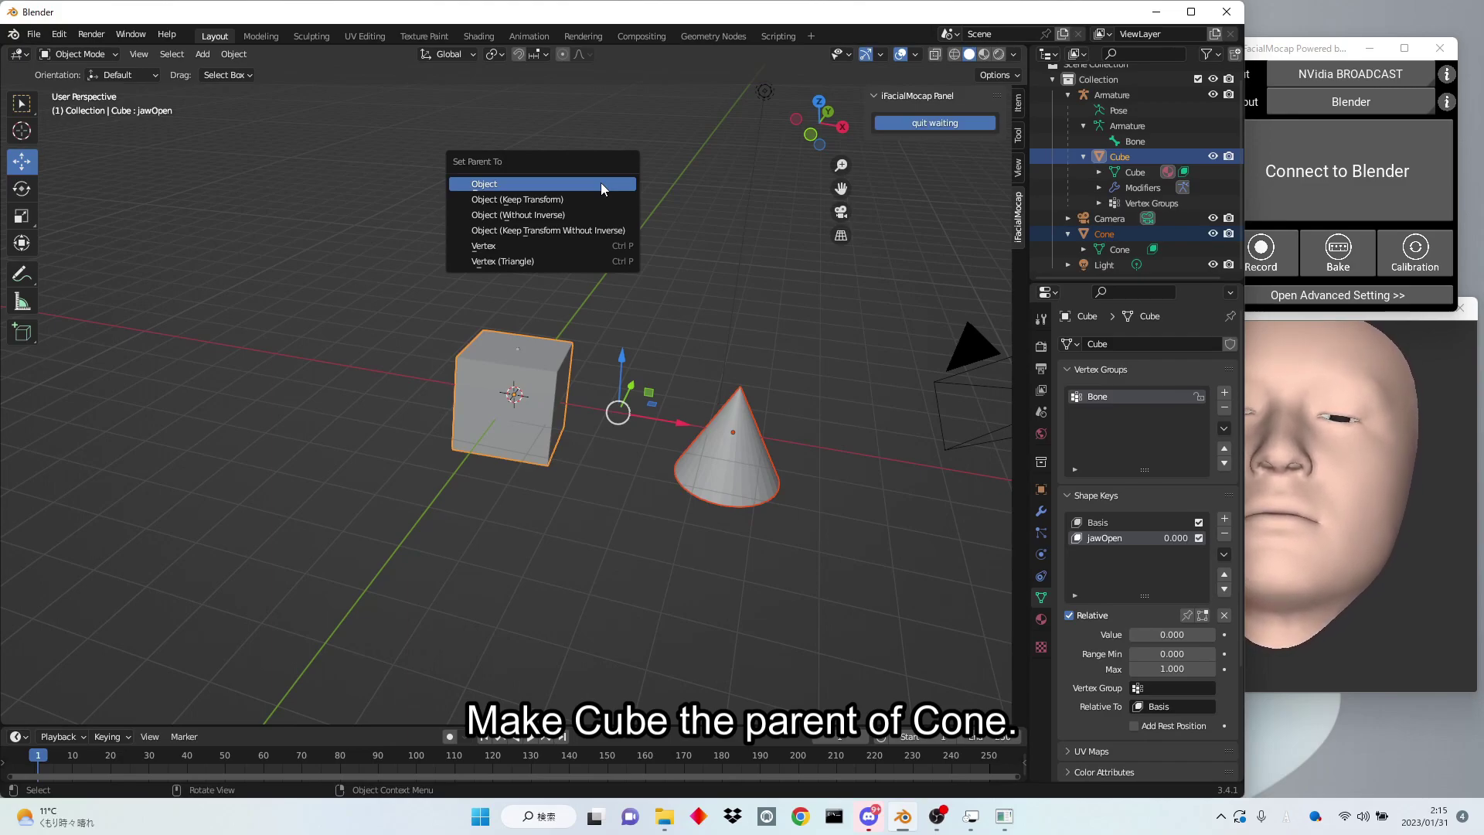
{"action": "left_click", "coordinate": [600, 183]}
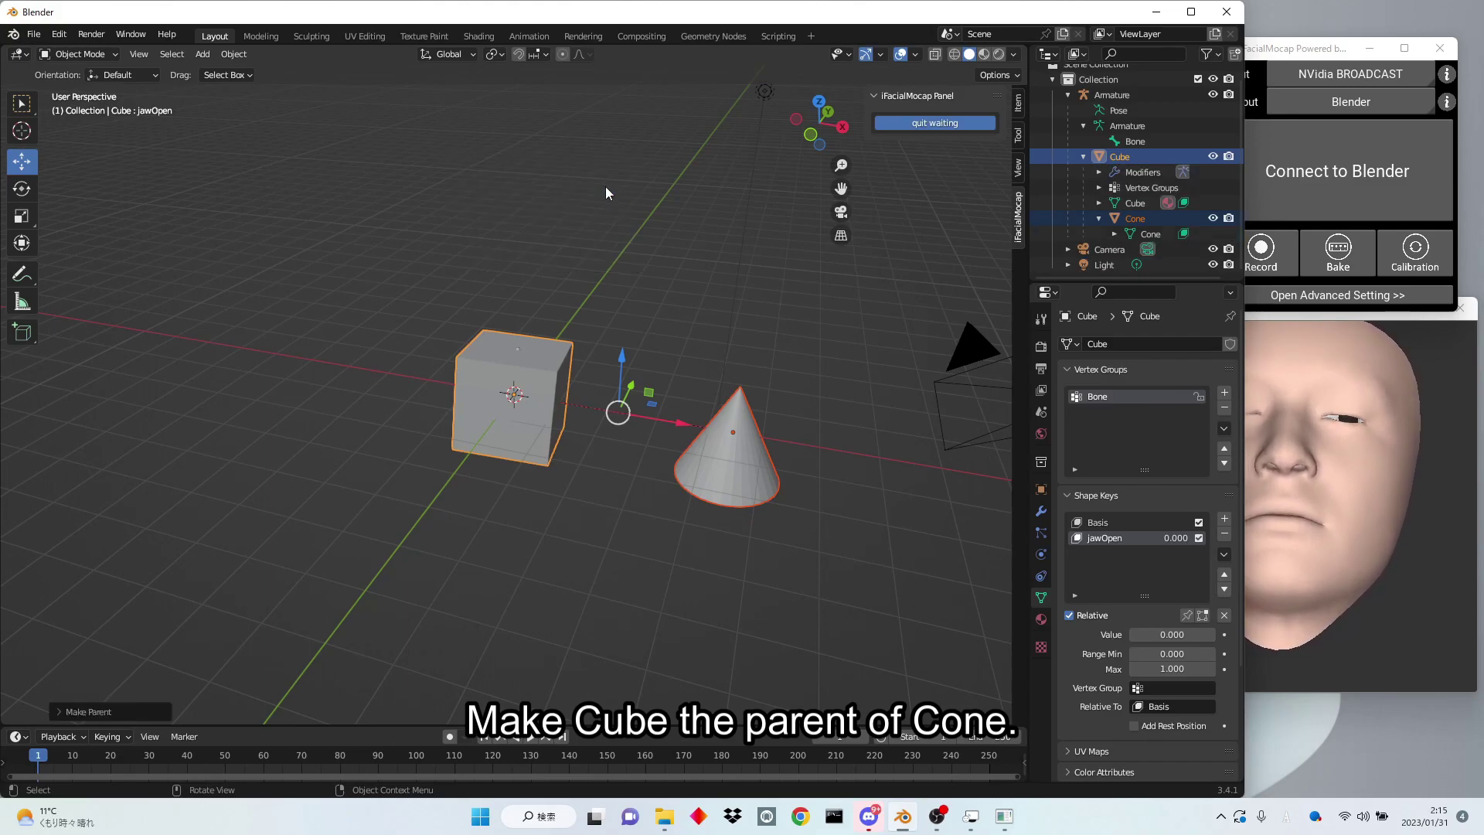
{"action": "left_click", "coordinate": [1143, 219]}
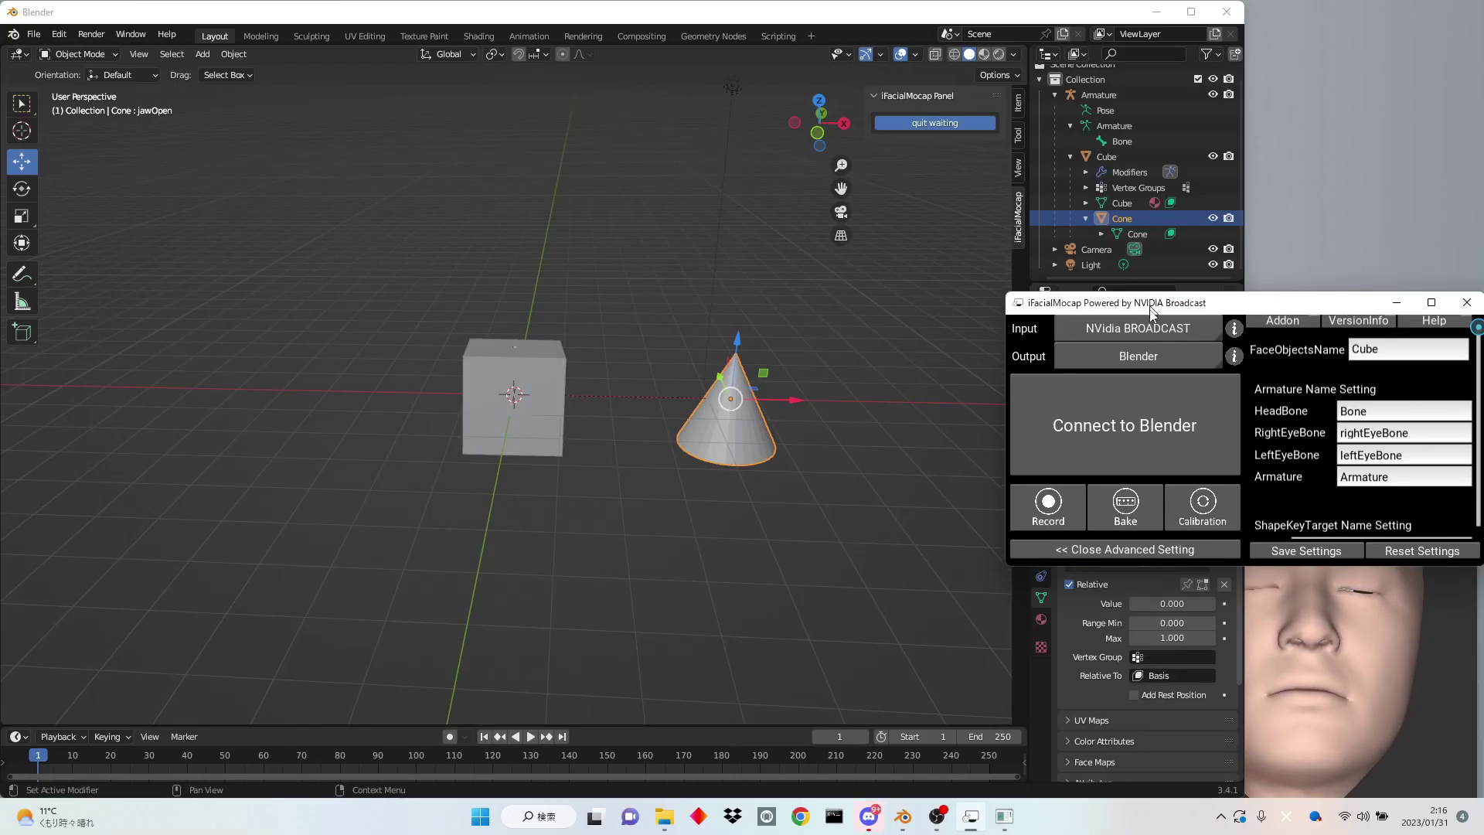
- Connect live tracking so the Cube and Cone stretch together, then disconnect
{"action": "left_click_drag", "start_coordinate": [1151, 313], "coordinate": [1390, 418]}
{"action": "left_click", "coordinate": [931, 121]}
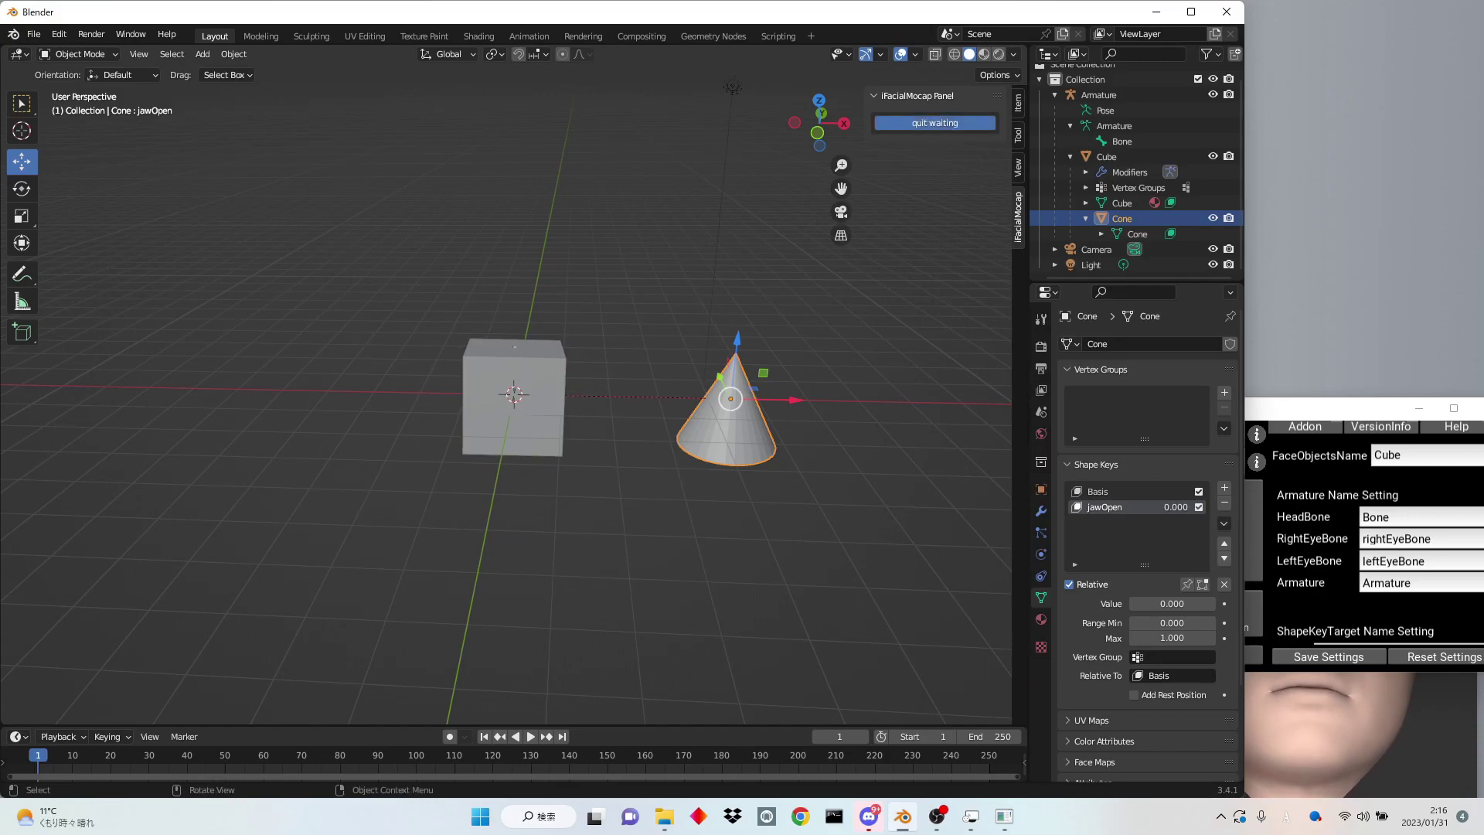
{"action": "left_click", "coordinate": [1343, 425]}
{"action": "left_click", "coordinate": [1159, 511]}
{"action": "left_click_drag", "start_coordinate": [1192, 414], "coordinate": [1169, 381]}
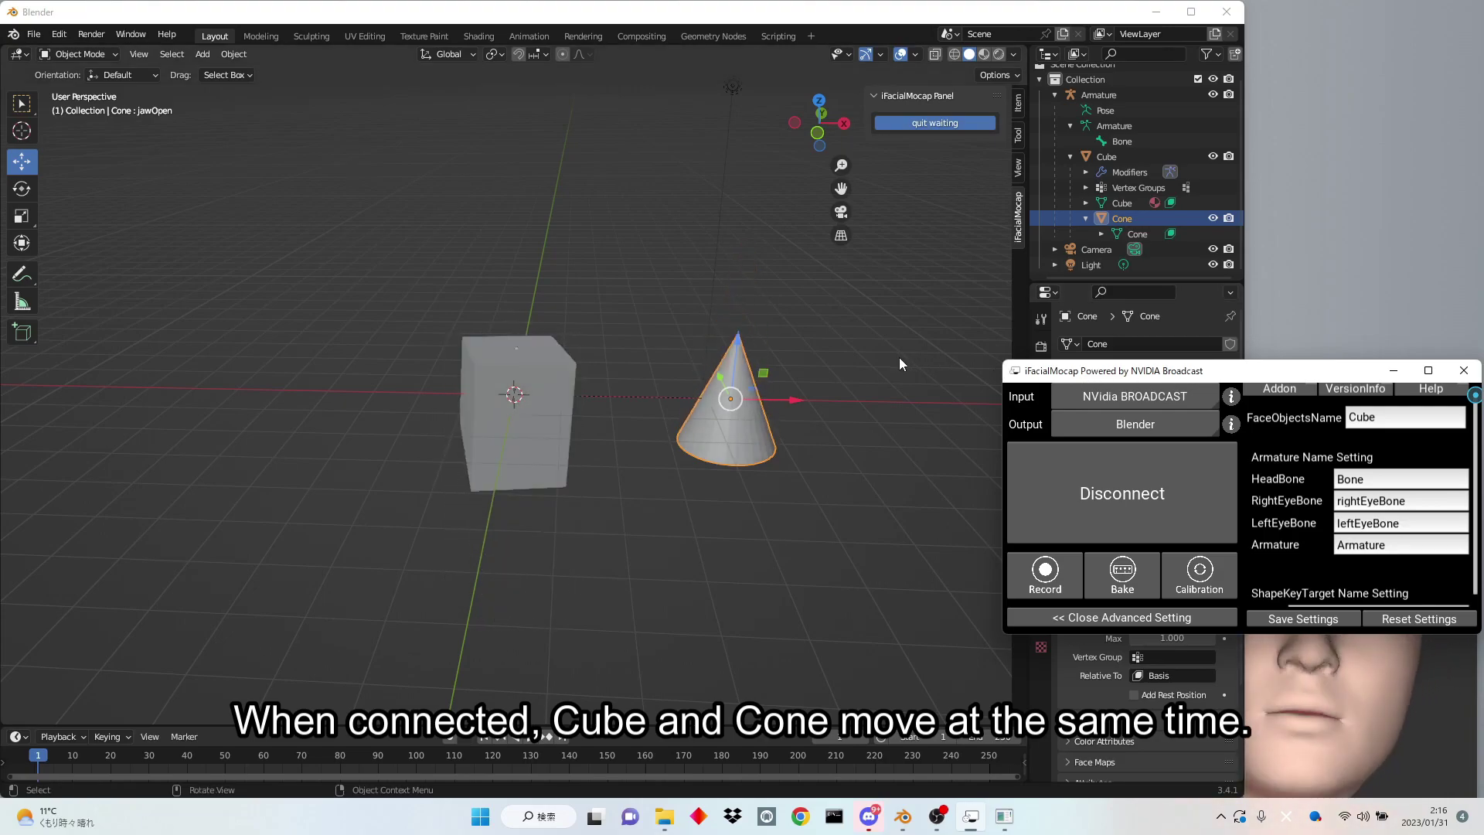
{"action": "left_click", "coordinate": [1115, 477]}
- Collapse the advanced settings, briefly reconnect and disconnect, and stop the add-on waiting
{"action": "left_click_drag", "start_coordinate": [1135, 379], "coordinate": [1046, 338]}
{"action": "left_click", "coordinate": [1156, 513]}
{"action": "left_click", "coordinate": [1012, 446]}
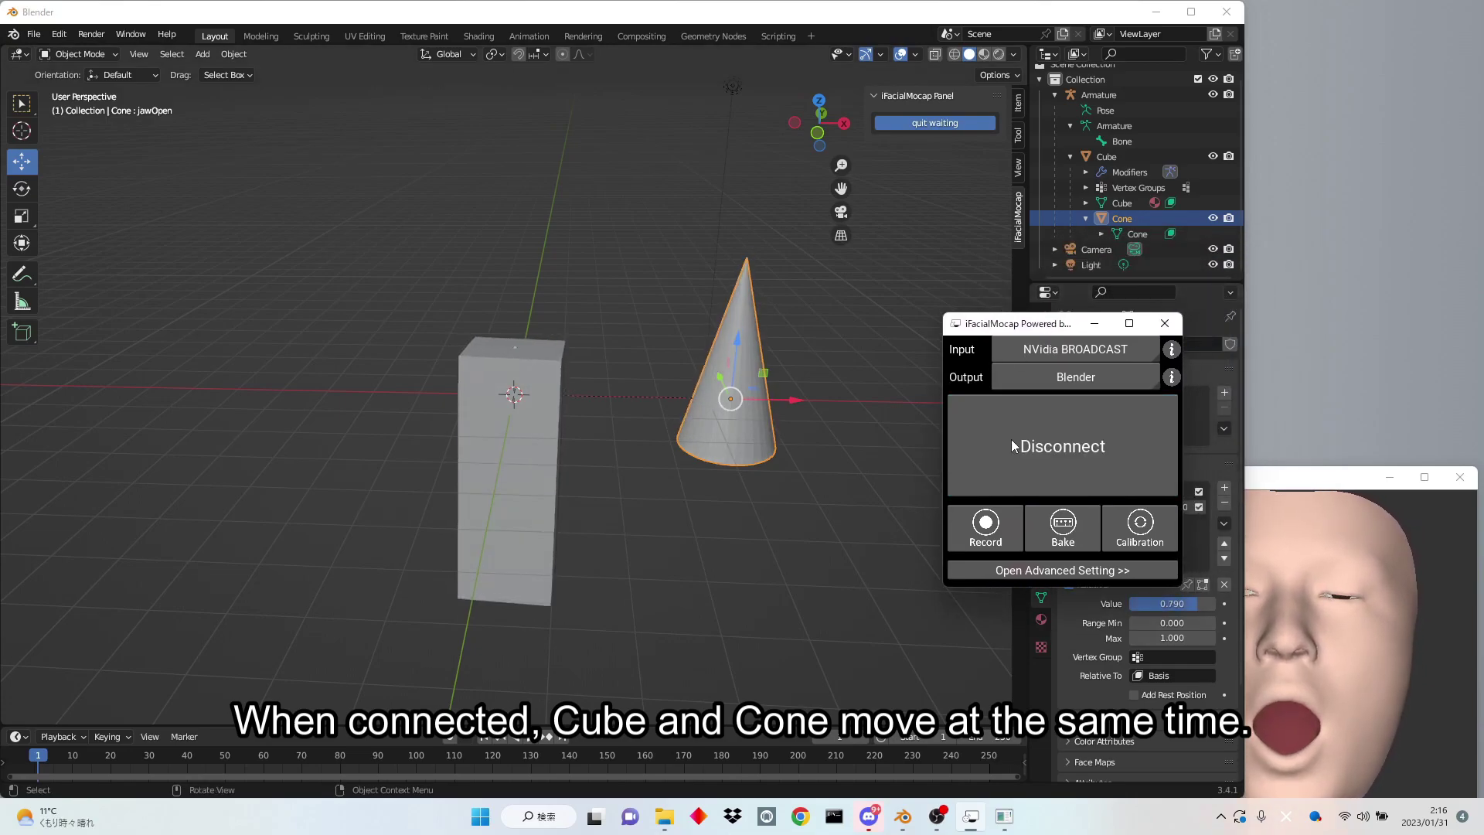
{"action": "left_click", "coordinate": [1012, 446]}
{"action": "left_click_drag", "start_coordinate": [1015, 334], "coordinate": [1281, 193]}
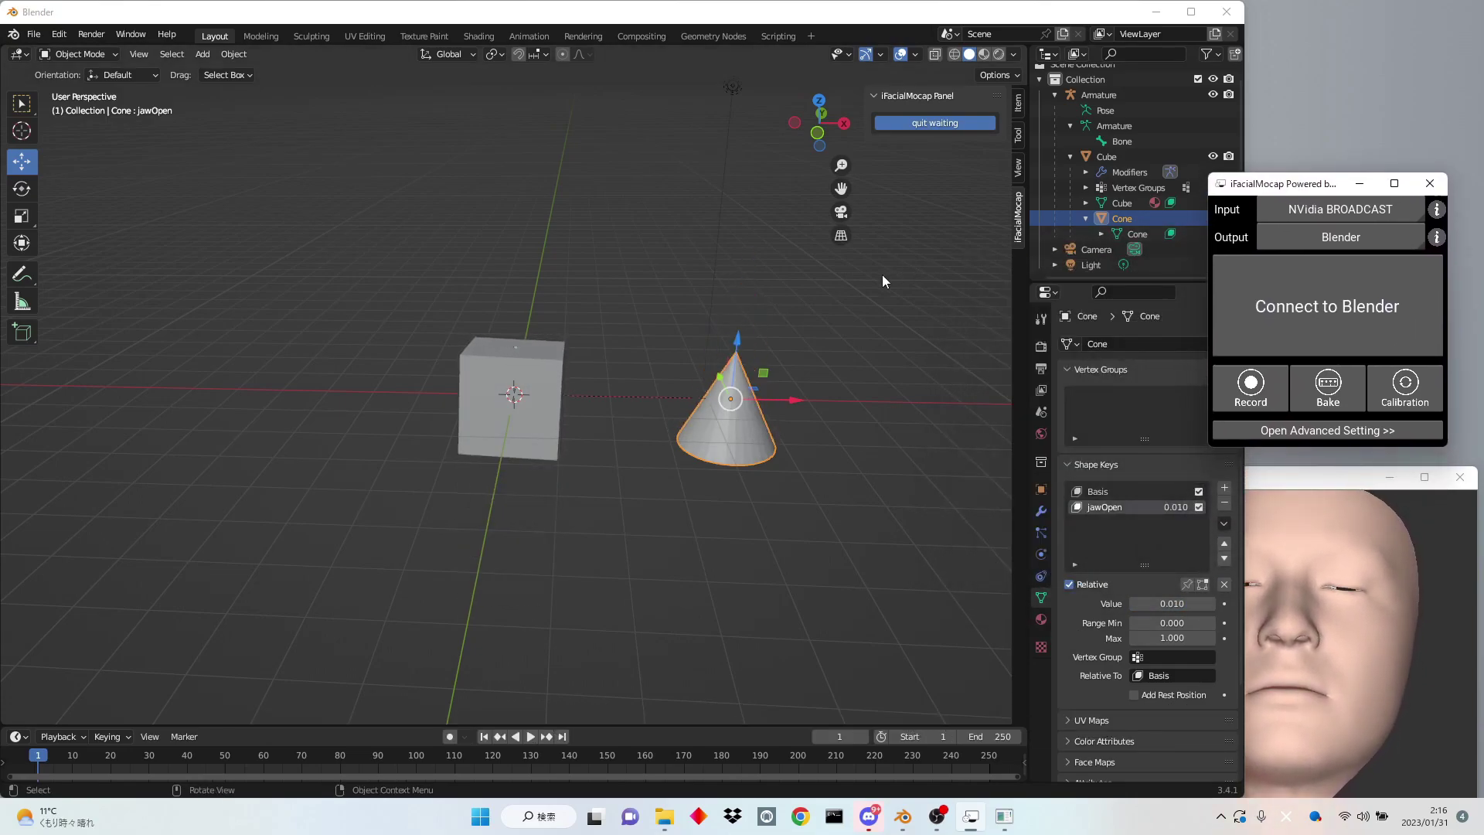
{"action": "left_click", "coordinate": [960, 123]}
{"action": "middle_click_drag", "start_coordinate": [859, 314], "coordinate": [529, 279]}
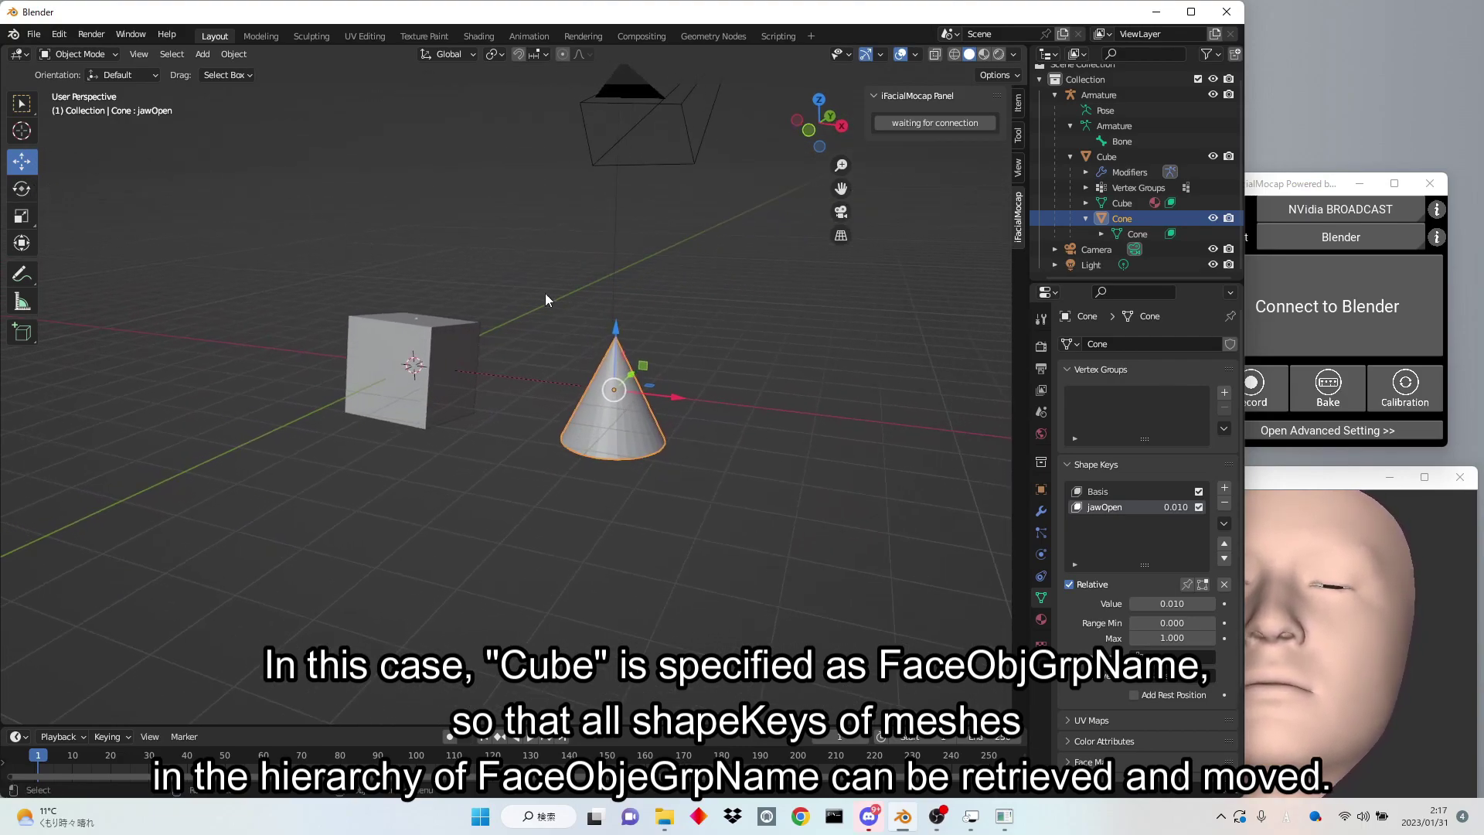